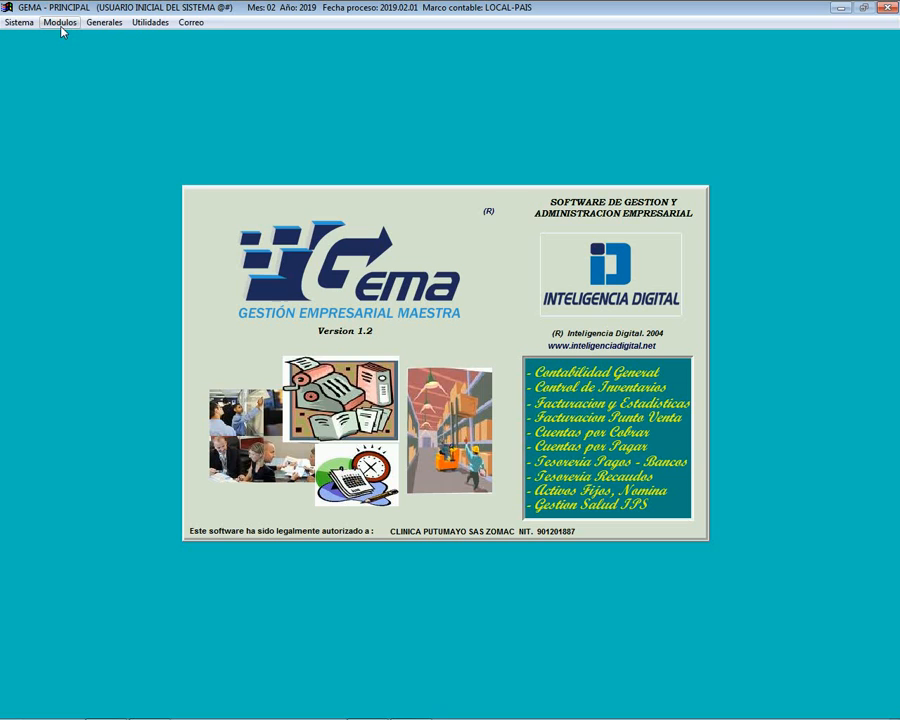
Enter the Producto Terminado (INV) module with February process date 2019.02.01 and open the Bodegas table
{"action": "left_click", "coordinate": [61, 26]}
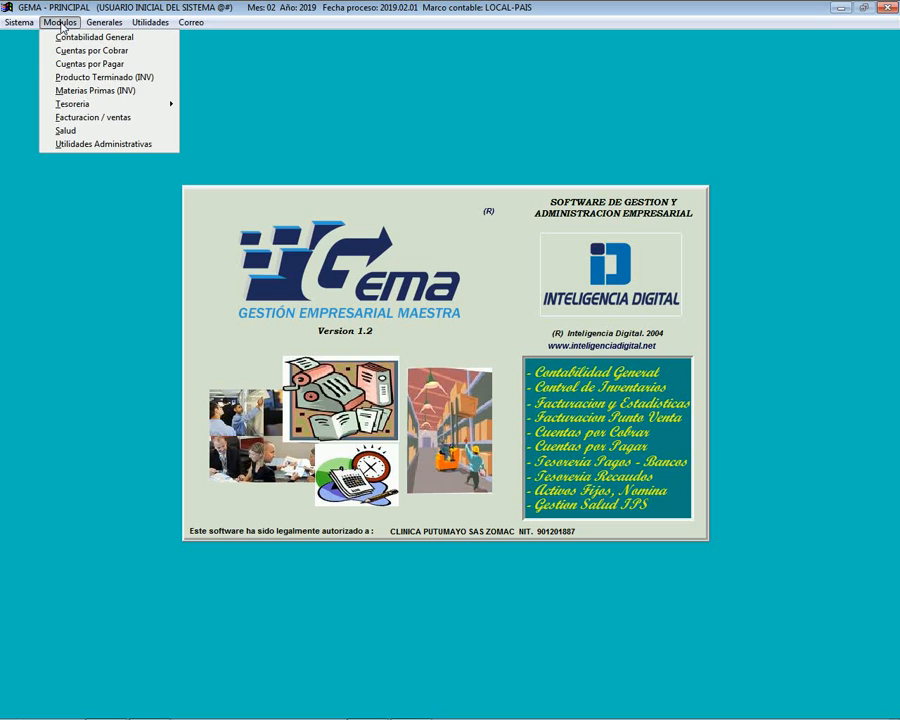
{"action": "left_click", "coordinate": [81, 80]}
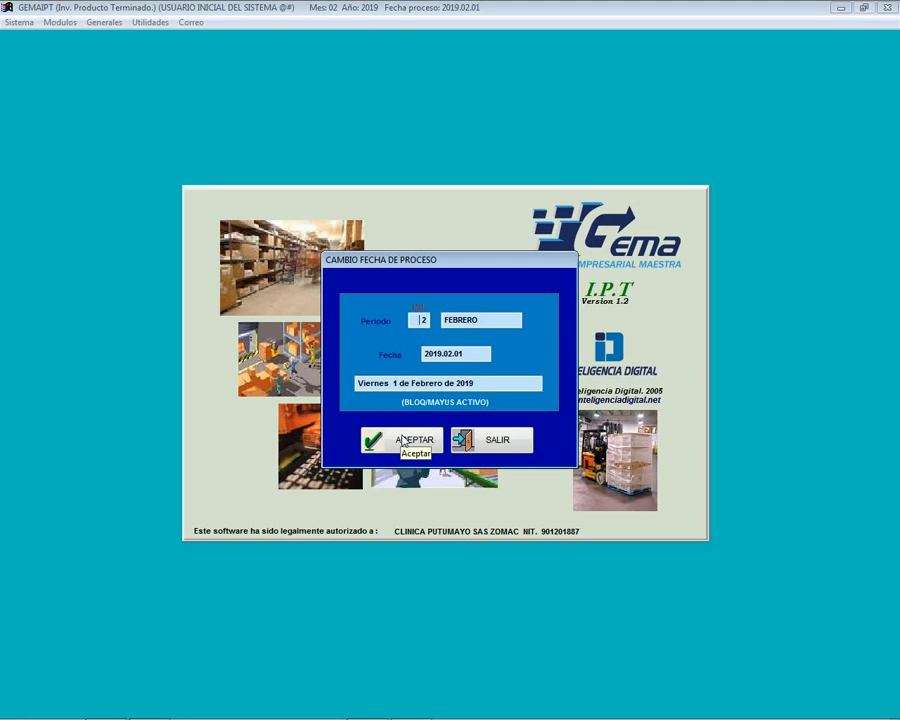
{"action": "left_click", "coordinate": [398, 445]}
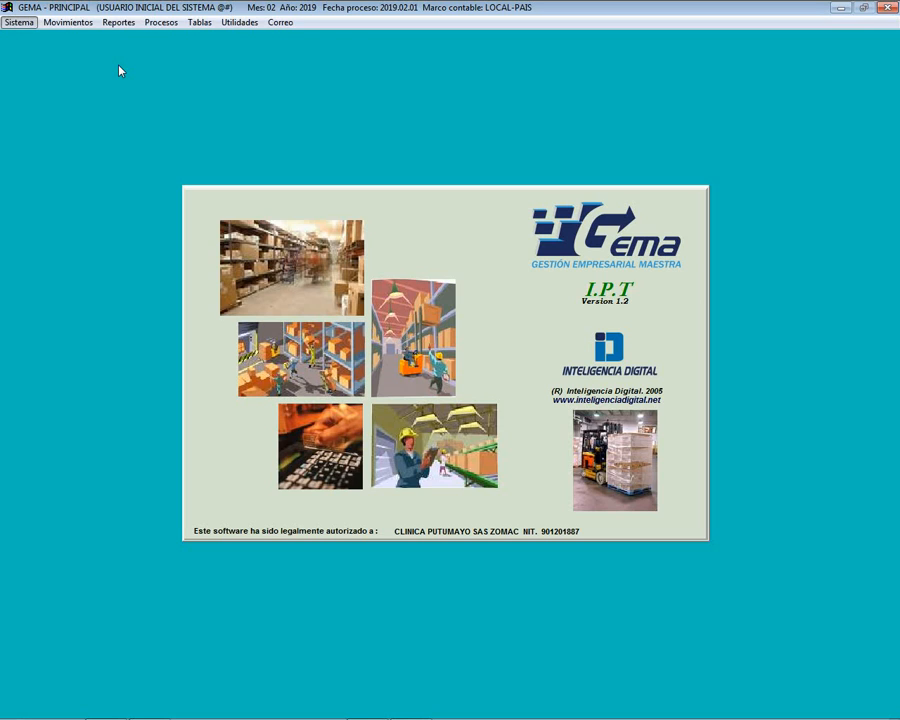
{"action": "left_click", "coordinate": [197, 22]}
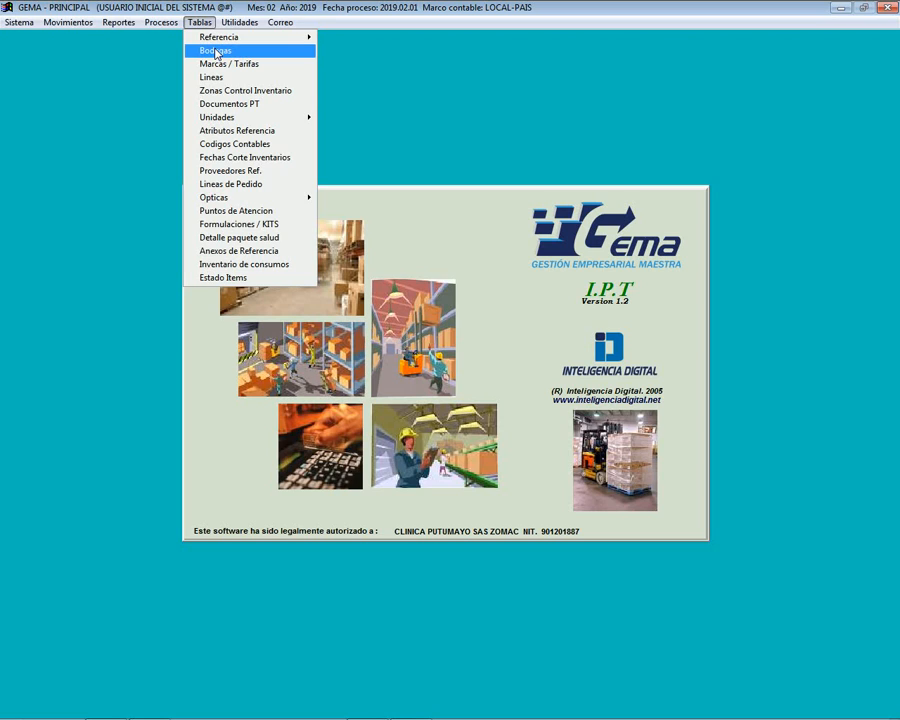
{"action": "left_click", "coordinate": [216, 52]}
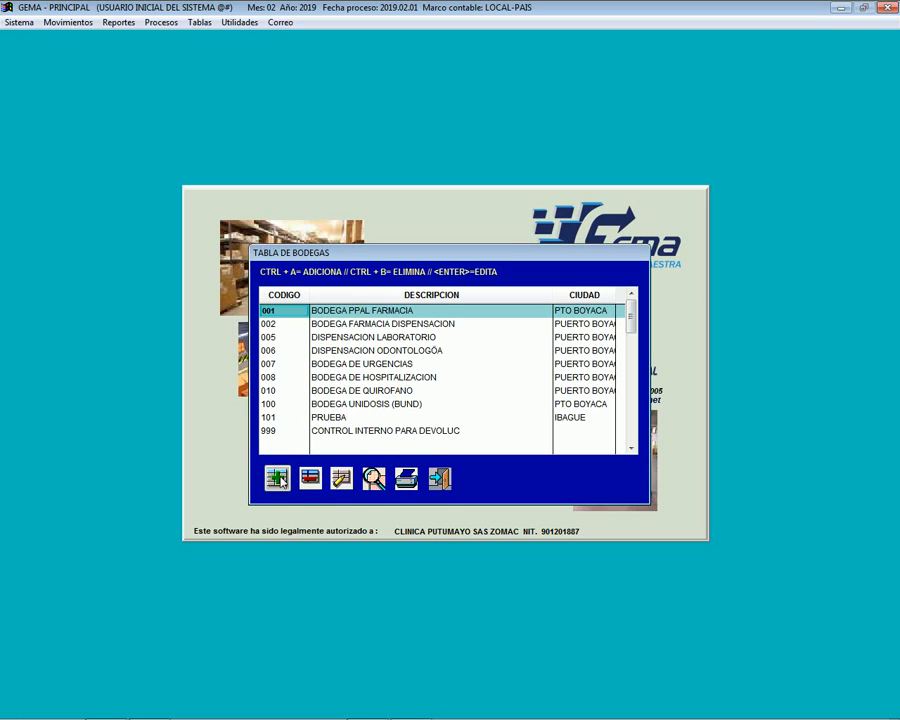
Review the edit form of warehouse 001, BODEGA PPAL FARMACIA, and close it
{"action": "left_click", "coordinate": [342, 480]}
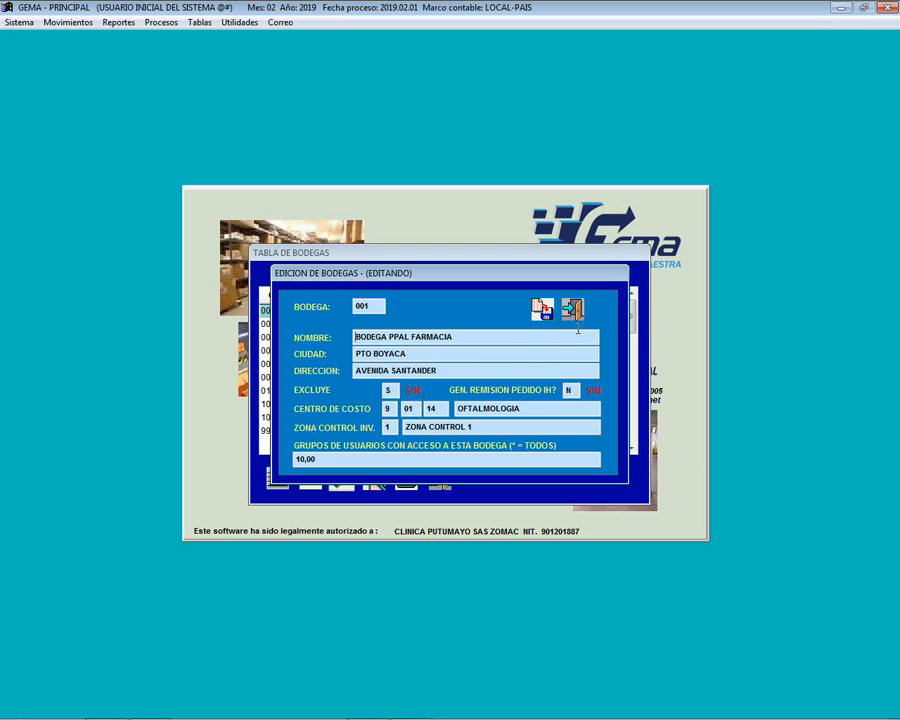
{"action": "left_click", "coordinate": [573, 314]}
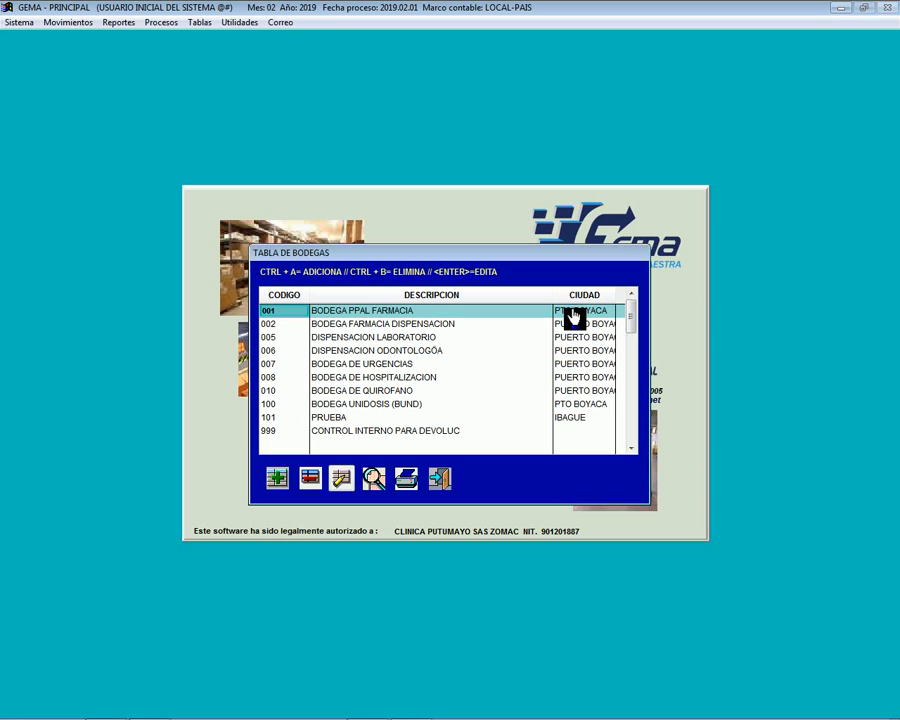
Start a new warehouse record with code 102, name BODEGA PPAL and city IBAGUE
{"action": "left_click", "coordinate": [278, 480]}
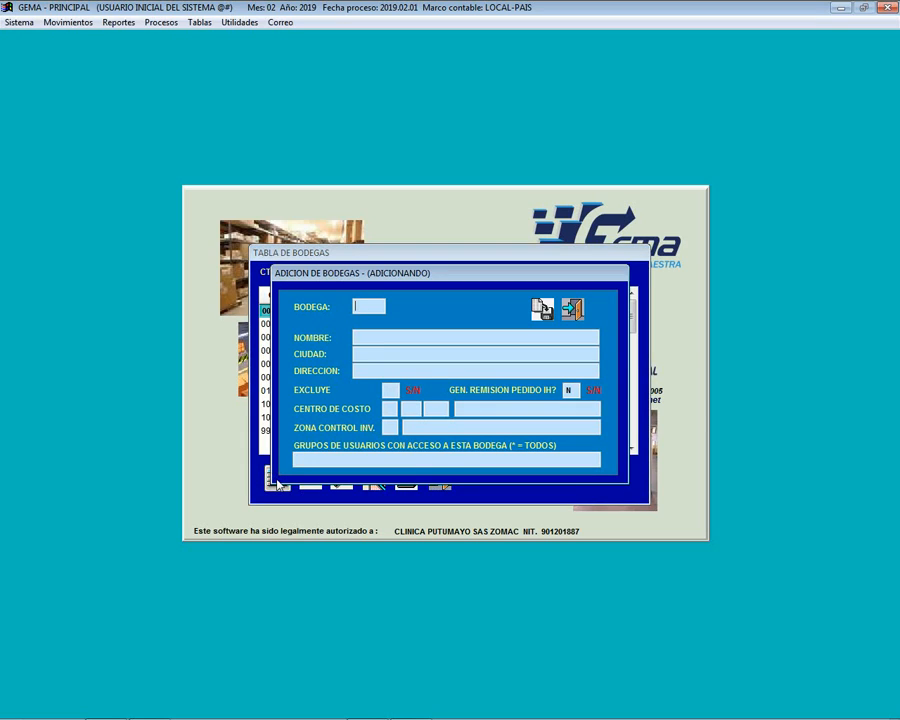
{"action": "type", "text": "102"}
{"action": "key", "text": "Return"}
{"action": "type", "text": "BODEP"}
{"action": "key", "text": "BackSpace"}
{"action": "type", "text": "GA PPAL"}
{"action": "key", "text": "Return"}
{"action": "type", "text": "IBAGUE"}
{"action": "key", "text": "Return"}
Set the new warehouse's address to AVENIDA and its Excluye option to S
{"action": "type", "text": "A"}
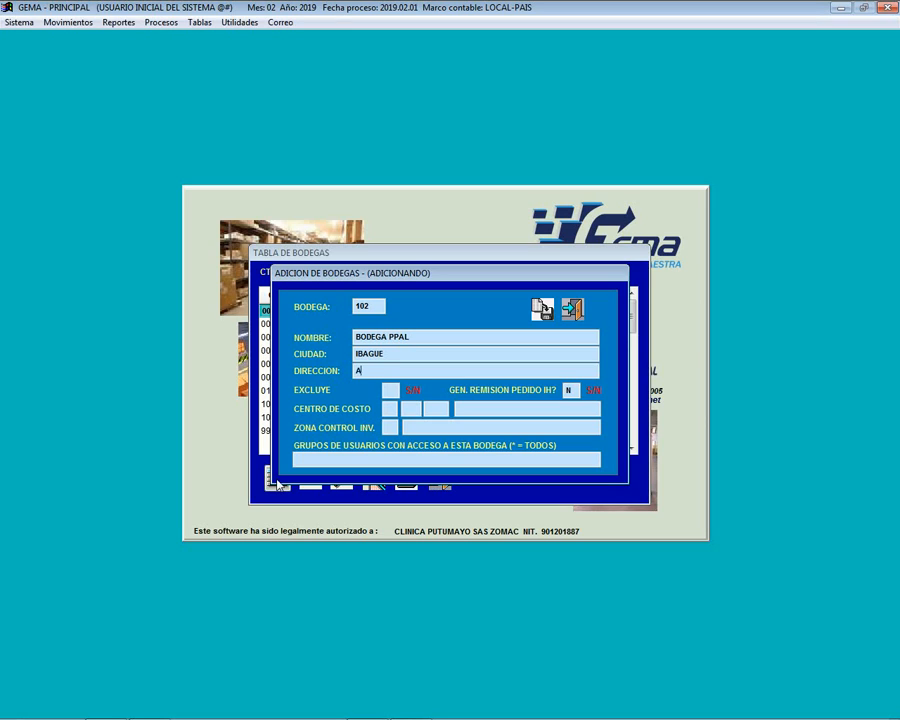
{"action": "type", "text": "VENIDA"}
{"action": "key", "text": "Return"}
{"action": "type", "text": "S"}
{"action": "key", "text": "Return"}
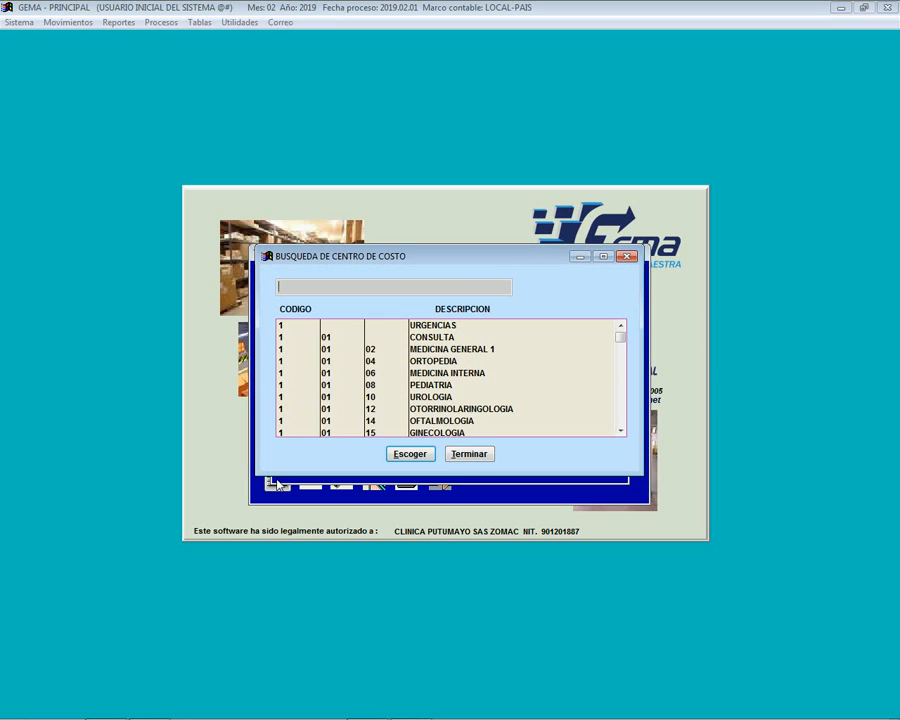
Assign cost centre 1-01-40 TRABAJO SOCIAL and inventory control zone ZONA CONTROL 1 to the new warehouse
{"action": "key", "text": "Down"}
{"action": "key", "text": "Down"}
{"action": "key", "text": "Down"}
{"action": "key", "text": "Down"}
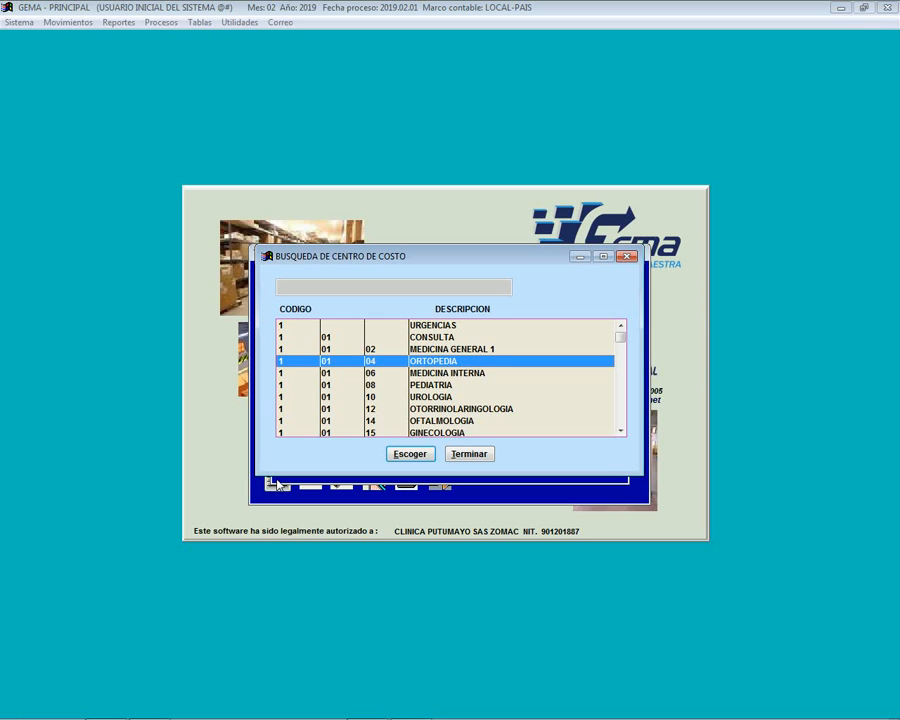
{"action": "key", "text": "Down"}
{"action": "key", "text": "Down"}
{"action": "key", "text": "Down"}
{"action": "key", "text": "Down"}
{"action": "key", "text": "Down"}
{"action": "key", "text": "Down"}
{"action": "key", "text": "Down"}
{"action": "key", "text": "Down"}
{"action": "key", "text": "Down"}
{"action": "key", "text": "Down"}
{"action": "key", "text": "Down"}
{"action": "key", "text": "Down"}
{"action": "key", "text": "Down"}
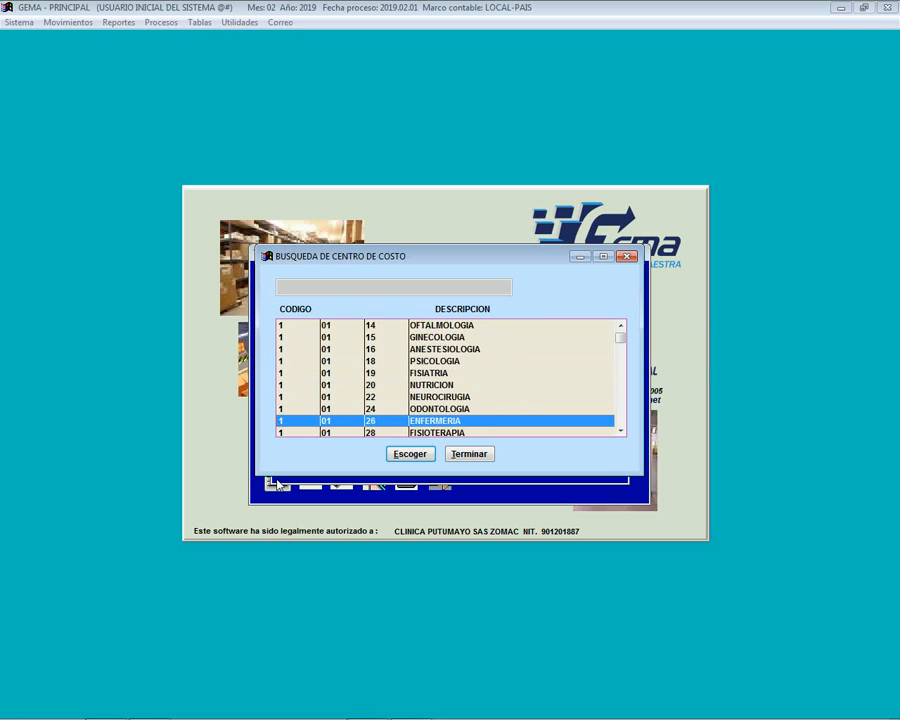
{"action": "key", "text": "Down"}
{"action": "key", "text": "Down"}
{"action": "key", "text": "Down"}
{"action": "key", "text": "Down"}
{"action": "key", "text": "Down"}
{"action": "key", "text": "Down"}
{"action": "key", "text": "Down"}
{"action": "key", "text": "Down"}
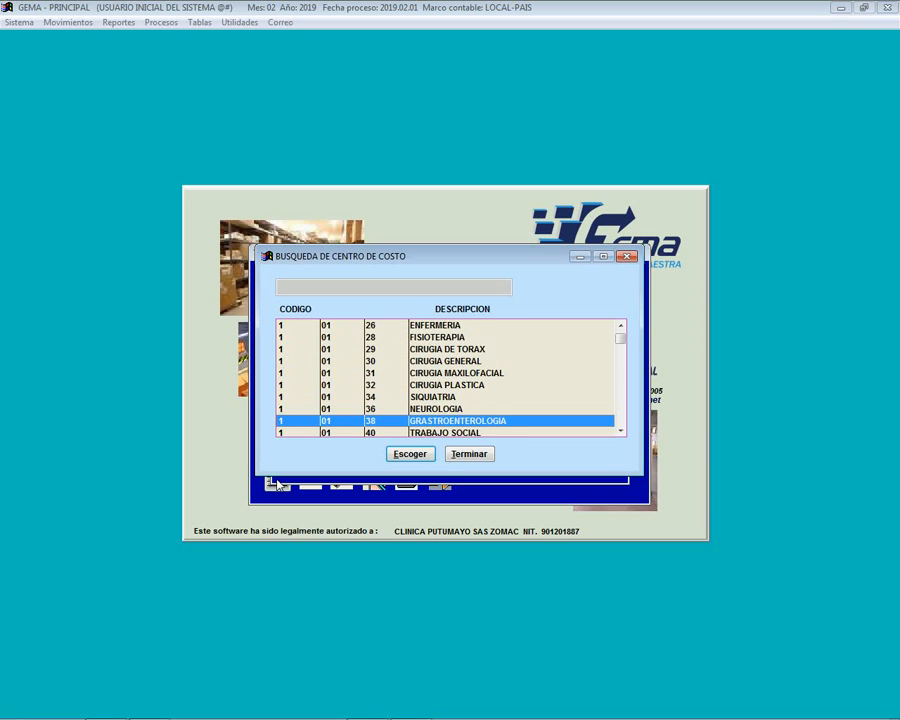
{"action": "key", "text": "Down"}
{"action": "key", "text": "Return"}
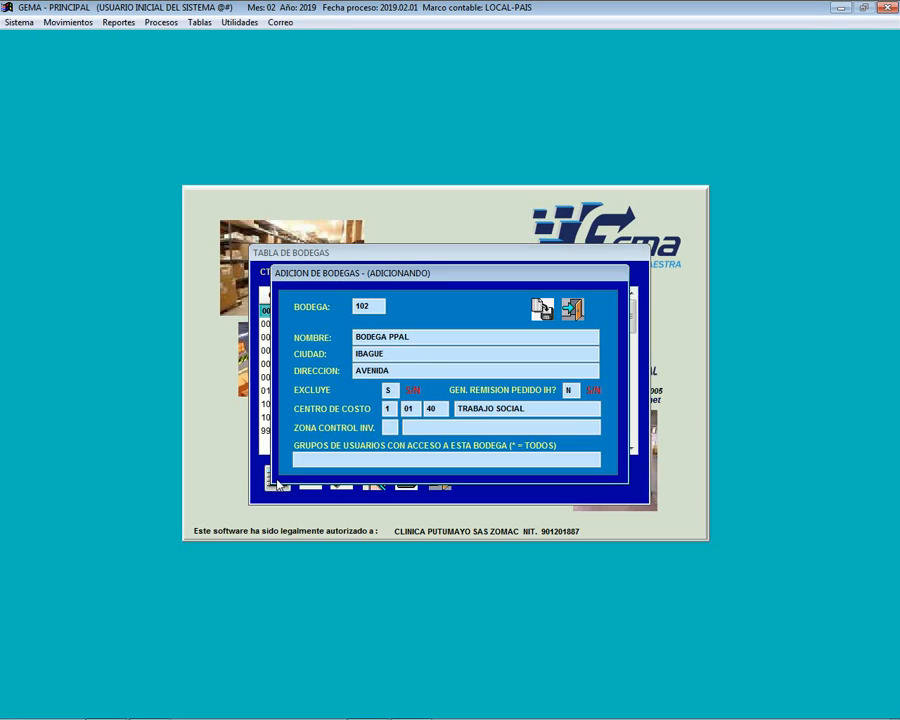
{"action": "key", "text": "Return"}
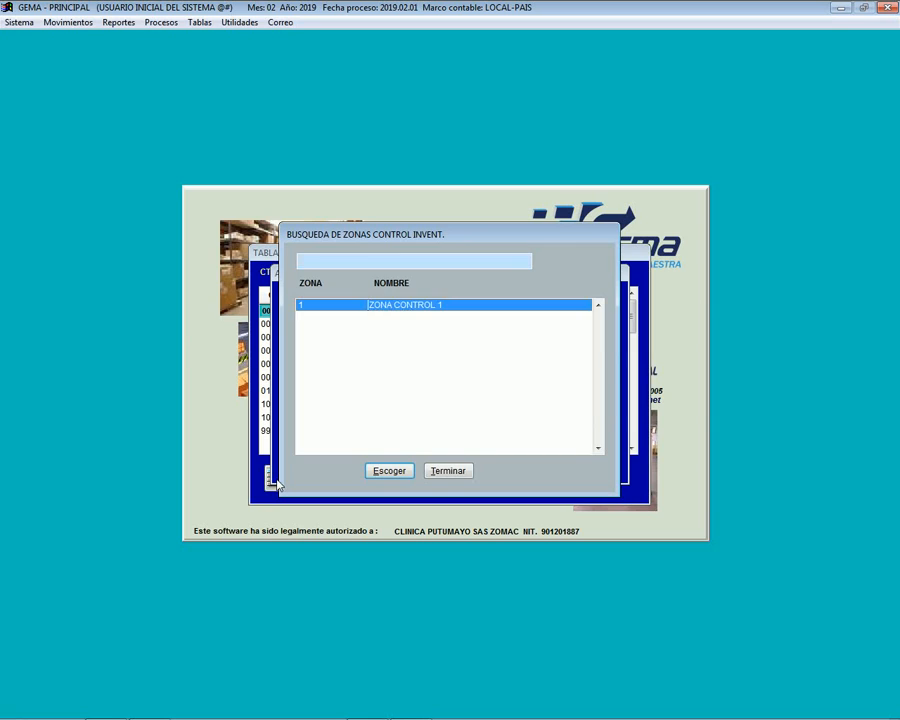
{"action": "key", "text": "Return"}
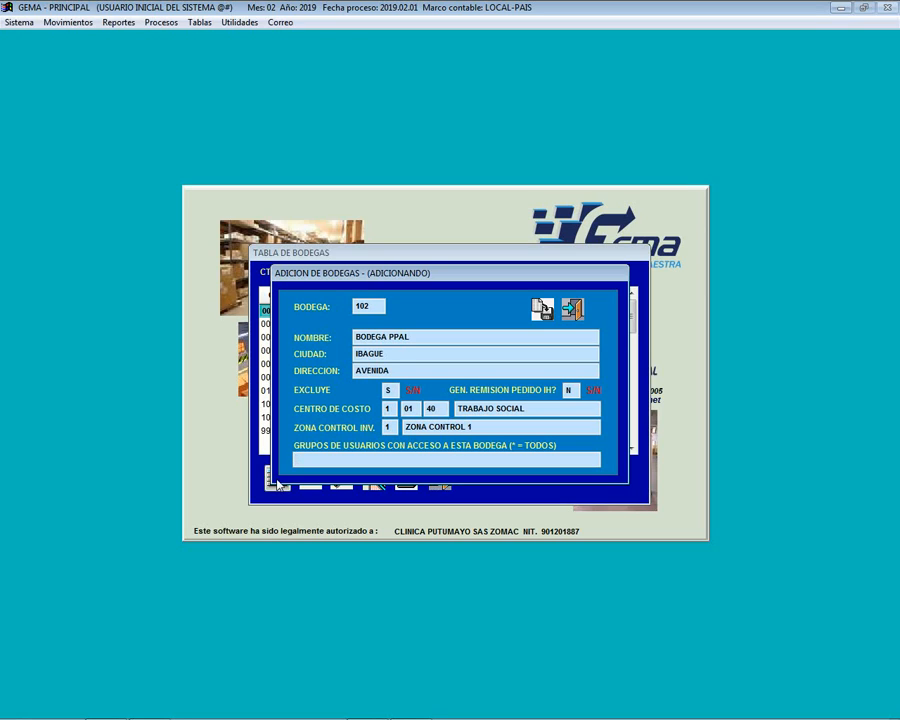
Grant user group 1 access to the warehouse, then save the record and close the warehouse table
{"action": "type", "text": "01-02"}
{"action": "key", "text": "BackSpace"}
{"action": "key", "text": "BackSpace"}
{"action": "key", "text": "BackSpace"}
{"action": "key", "text": "BackSpace"}
{"action": "key", "text": "BackSpace"}
{"action": "type", "text": "1"}
{"action": "left_click", "coordinate": [539, 326]}
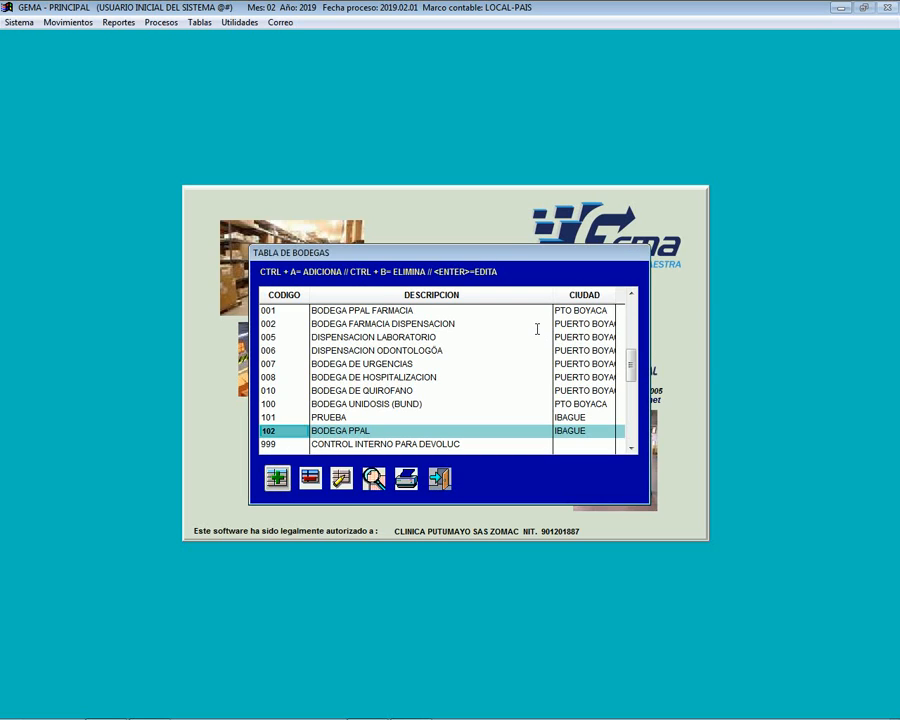
{"action": "left_click", "coordinate": [440, 490]}
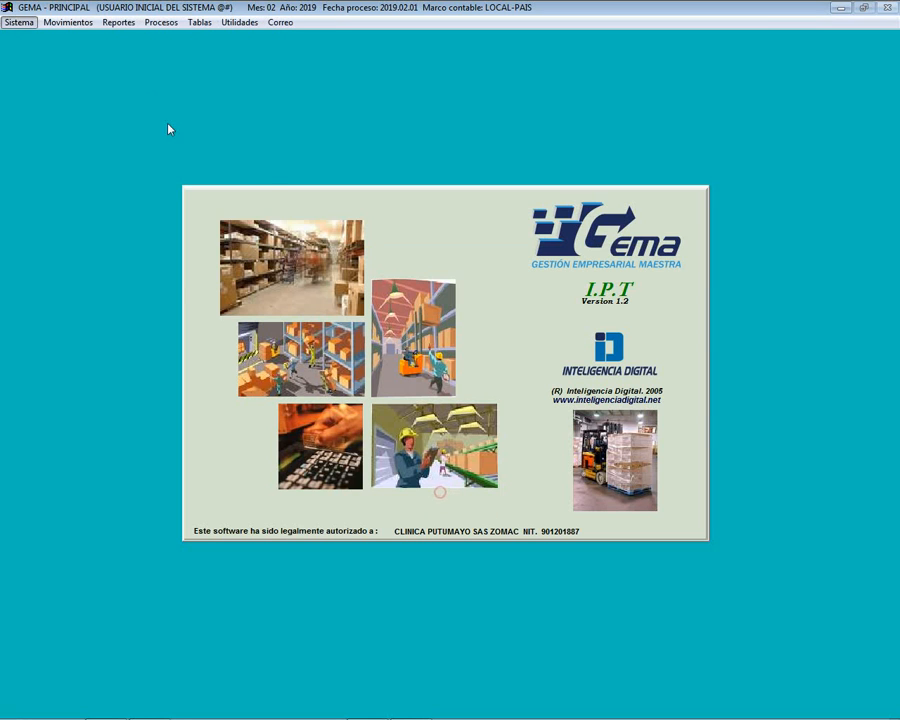
Open the Marcas / Tarifas table
{"action": "left_click", "coordinate": [201, 22]}
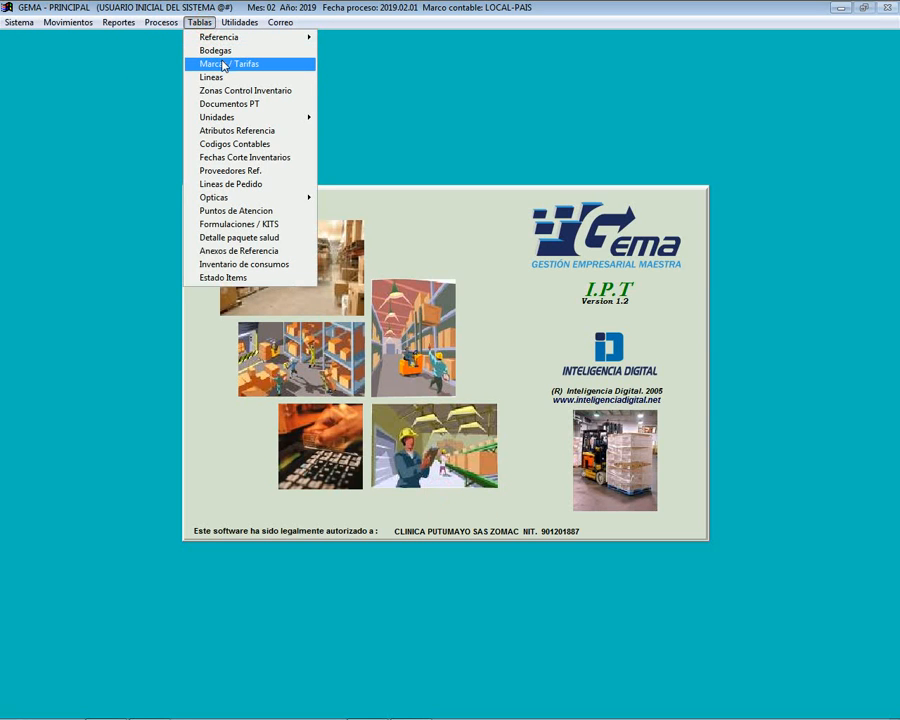
{"action": "left_click", "coordinate": [224, 64]}
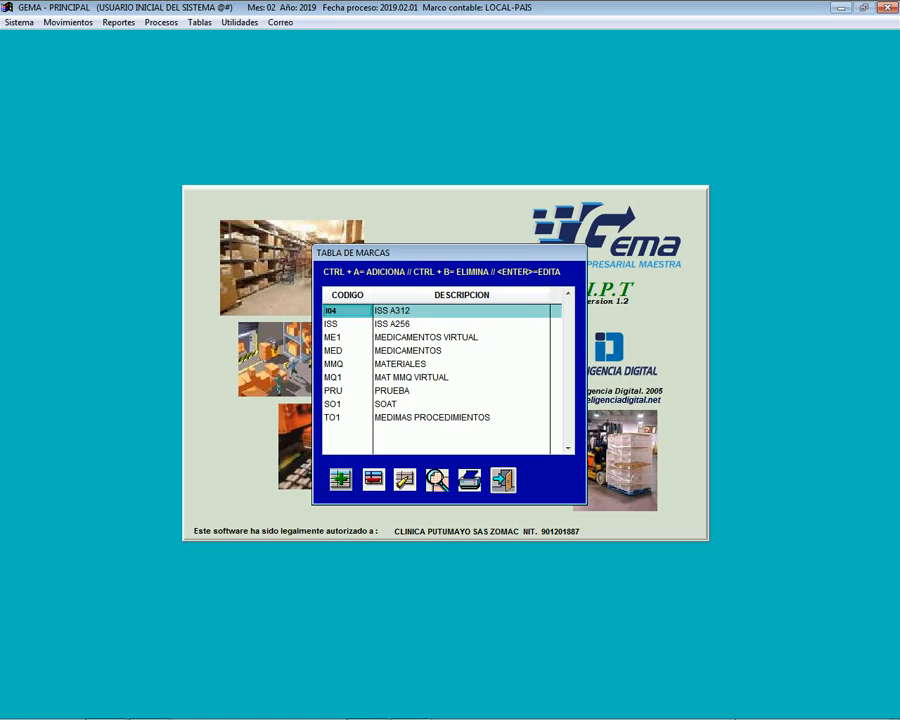
{"action": "left_click", "coordinate": [771, 706]}
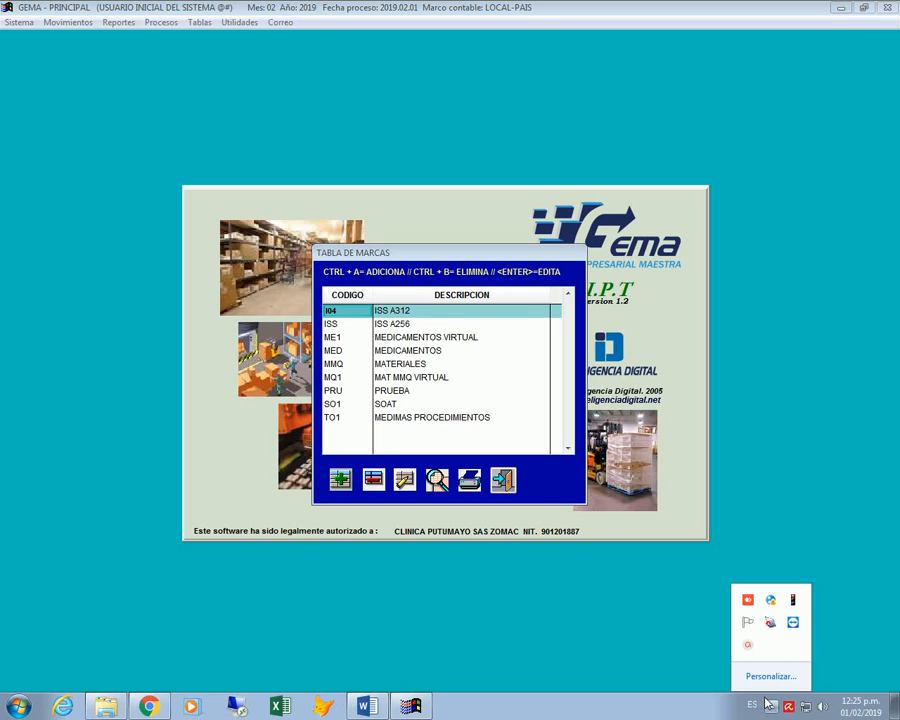
{"action": "left_click", "coordinate": [751, 647]}
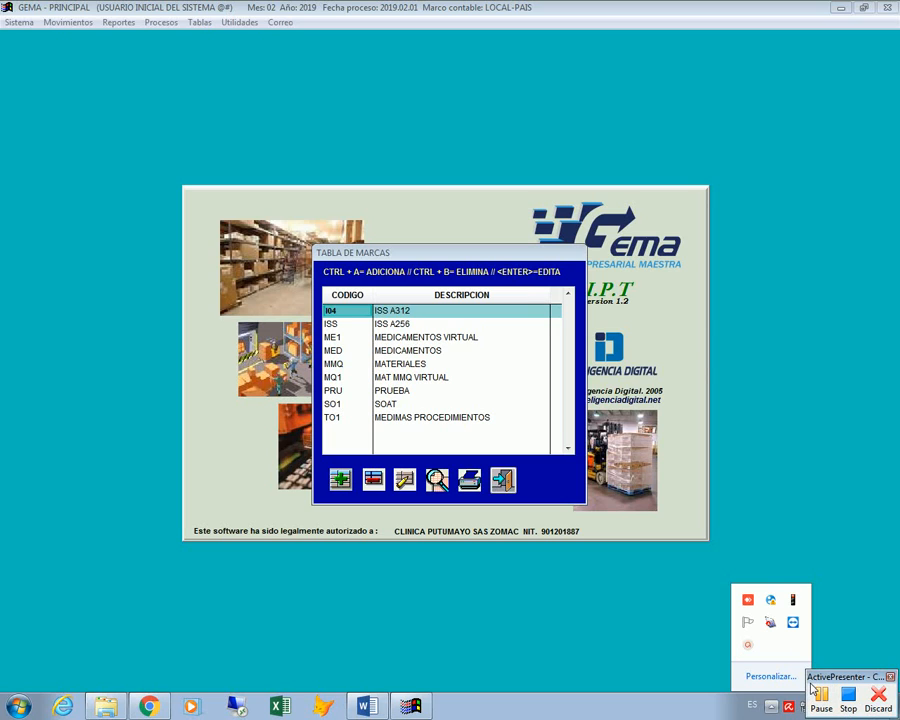
{"action": "left_click", "coordinate": [818, 694]}
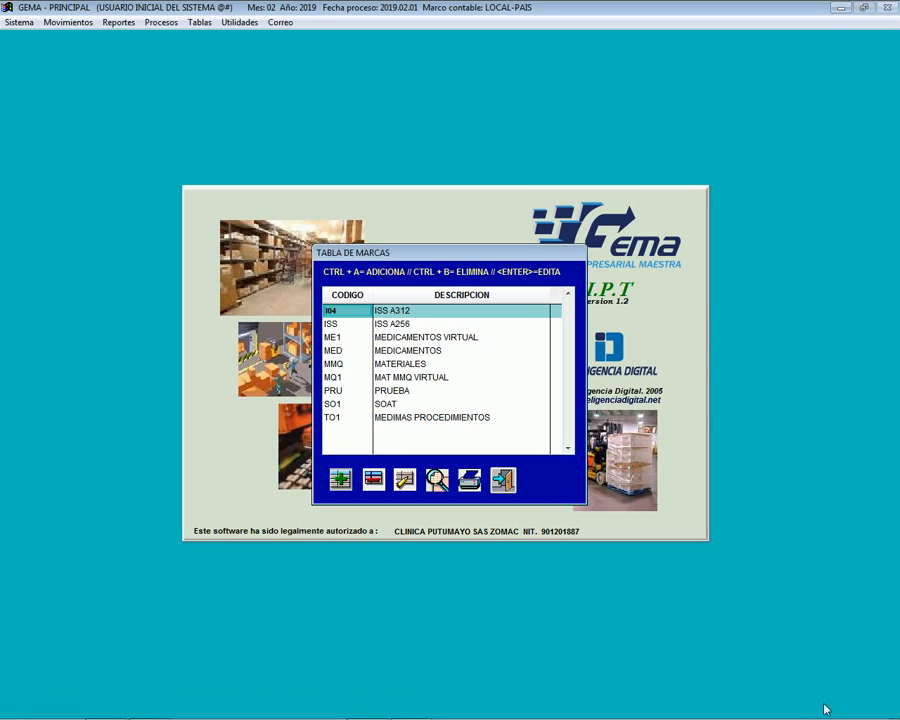
Add a brand with code GEN and name GENFAR, then close the brands table
{"action": "mouse_move", "coordinate": [818, 716]}
{"action": "left_click", "coordinate": [340, 479]}
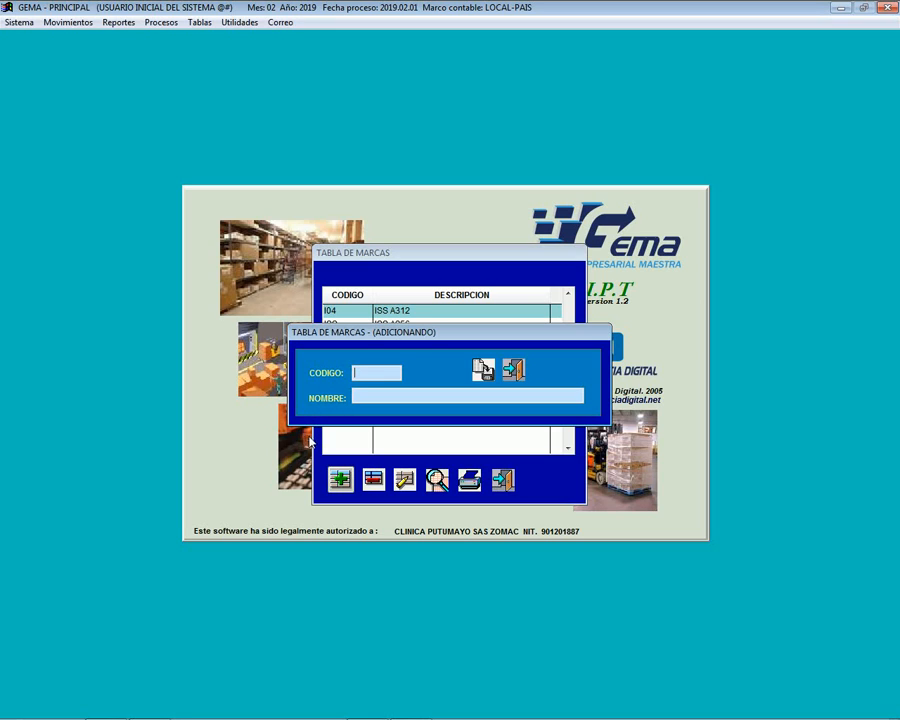
{"action": "type", "text": "GEN"}
{"action": "type", "text": "GENFAR"}
{"action": "key", "text": "Return"}
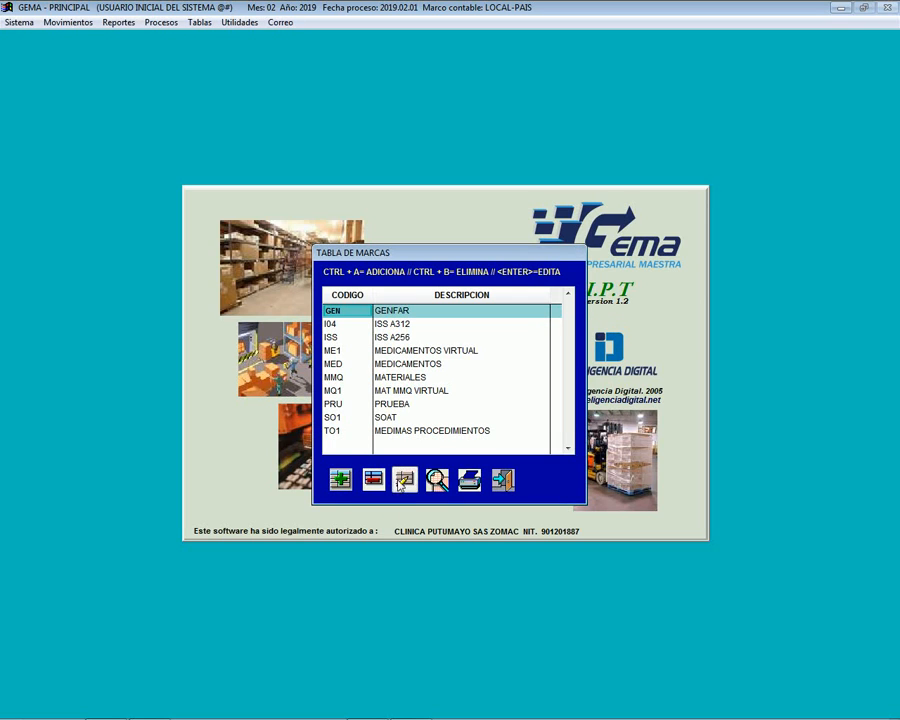
{"action": "left_click", "coordinate": [500, 483]}
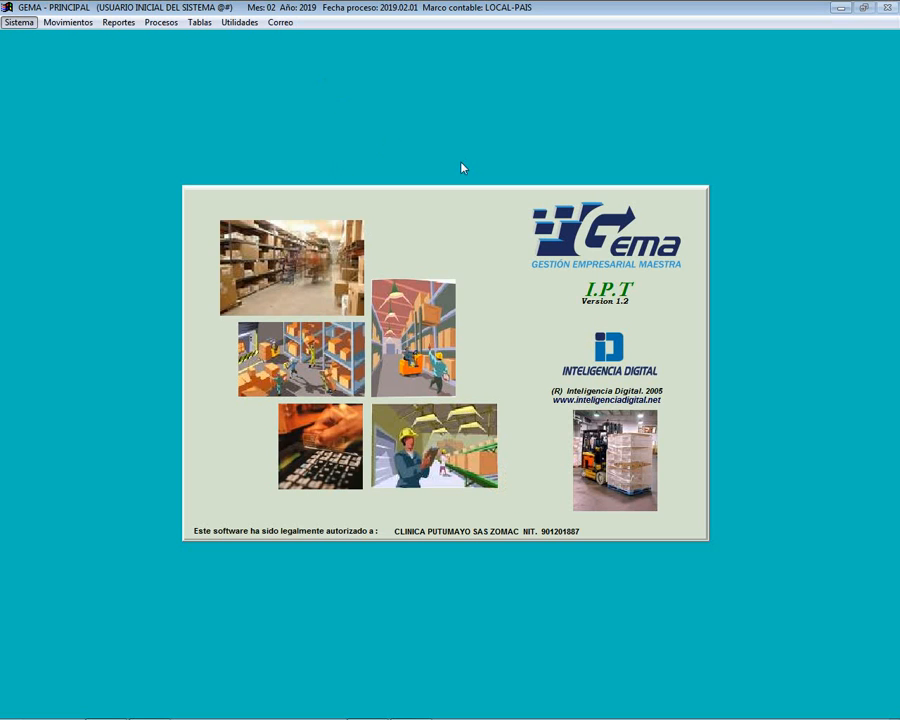
Open the Lineas table and try to add subgroup 001 under line 9, group 01
{"action": "left_click", "coordinate": [199, 22]}
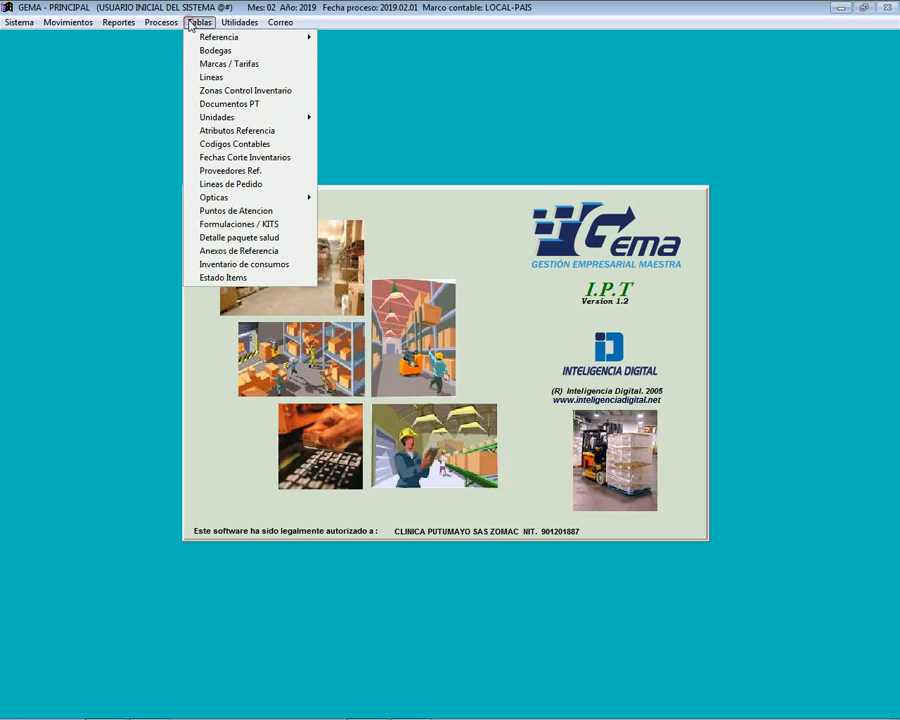
{"action": "left_click", "coordinate": [211, 80]}
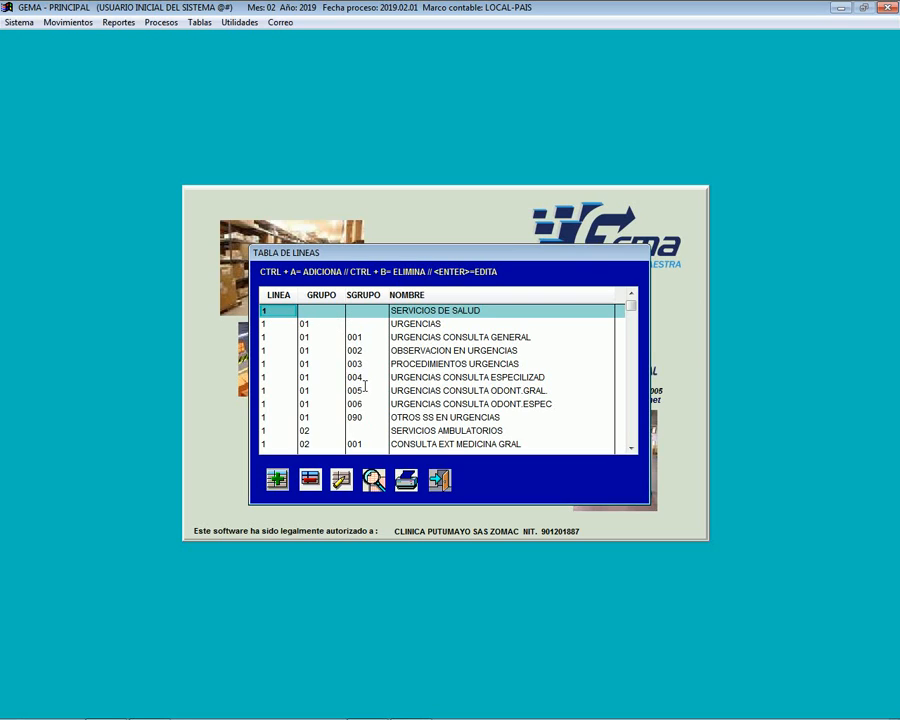
{"action": "left_click", "coordinate": [277, 480]}
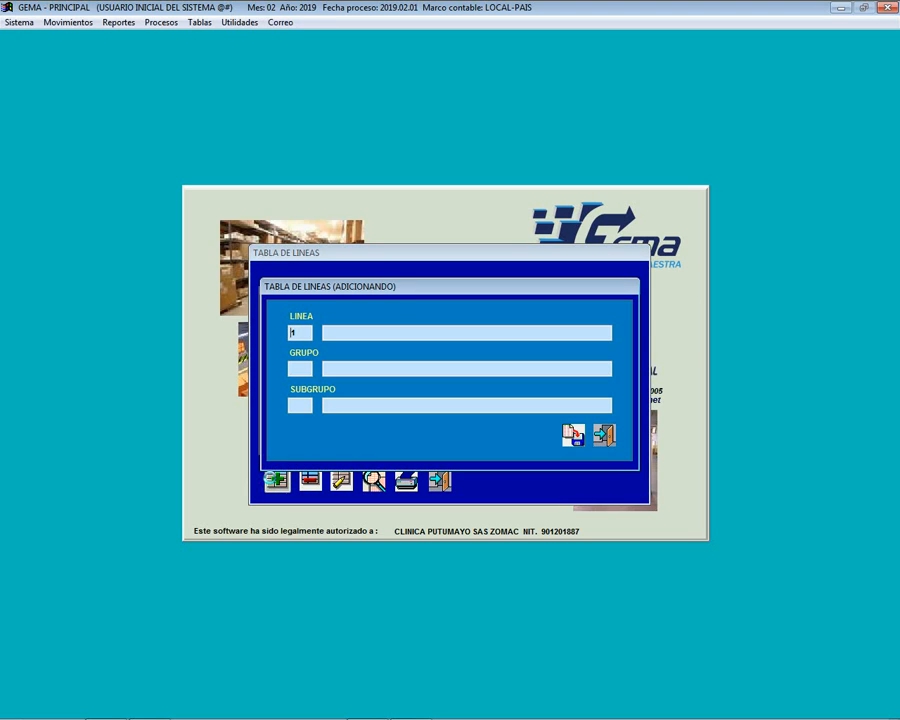
{"action": "type", "text": "9"}
{"action": "key", "text": "Return"}
{"action": "type", "text": "01"}
{"action": "key", "text": "Return"}
{"action": "type", "text": "001"}
{"action": "key", "text": "Return"}
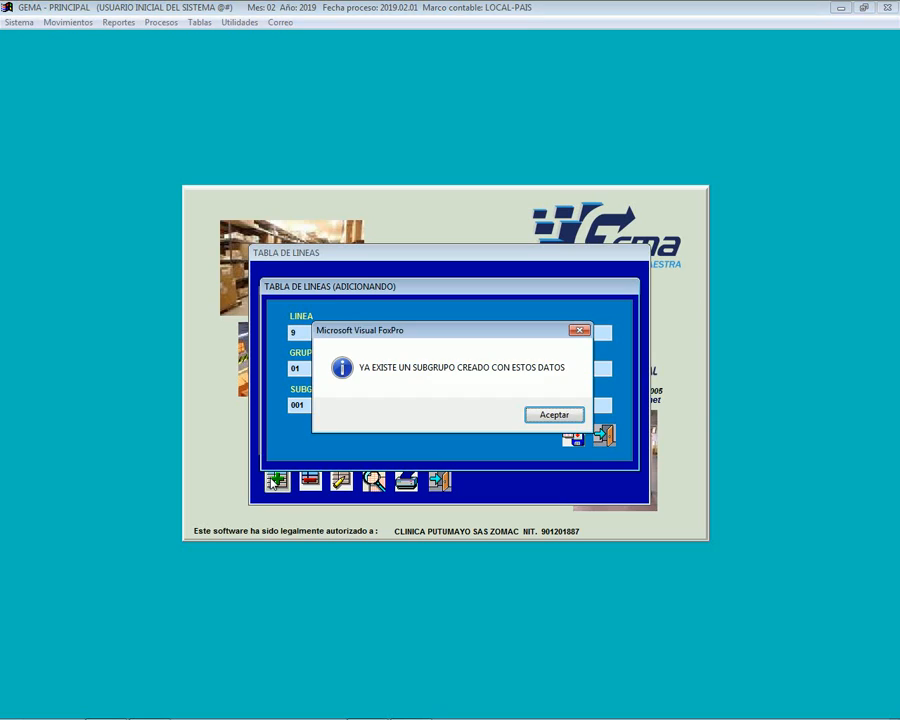
{"action": "key", "text": "Return"}
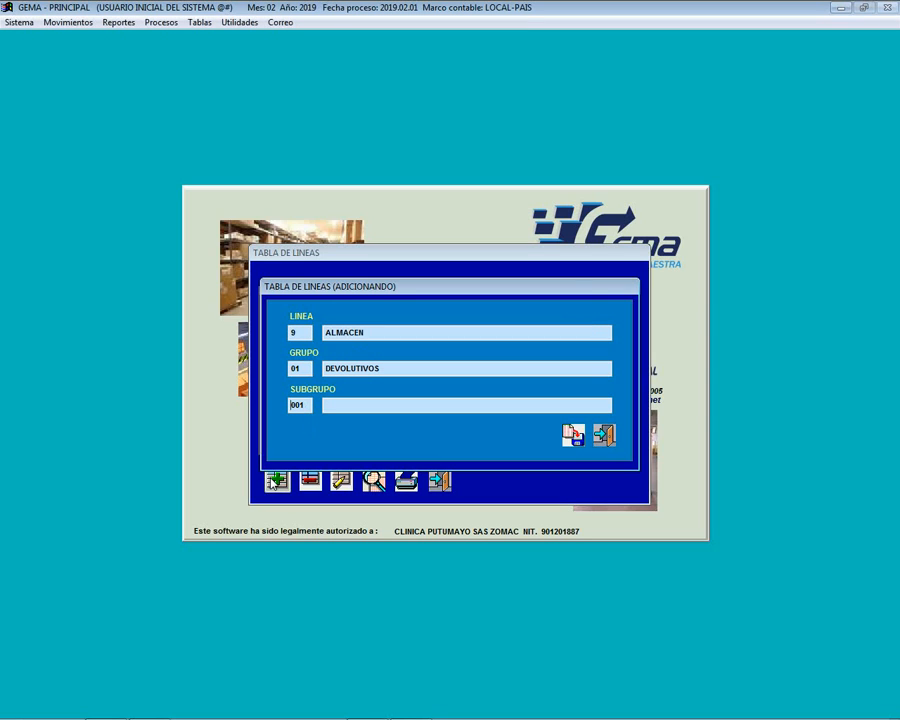
Set the new subgroup's code to 099 and name to PRUEBA, save it and close the lines table
{"action": "type", "text": "099"}
{"action": "key", "text": "Return"}
{"action": "type", "text": "PRUEBA"}
{"action": "key", "text": "Return"}
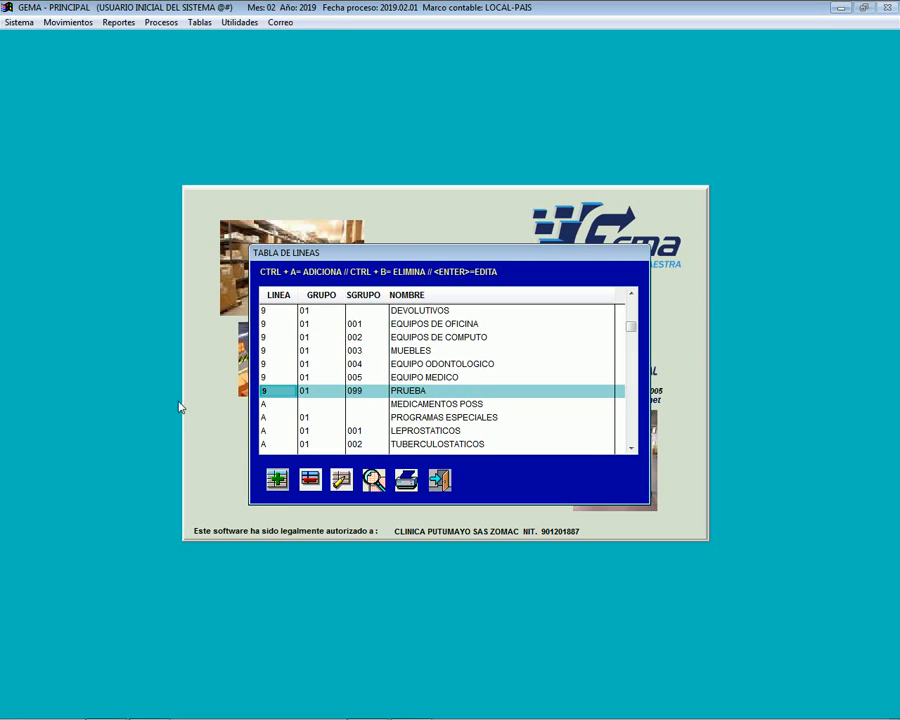
{"action": "left_click", "coordinate": [439, 483]}
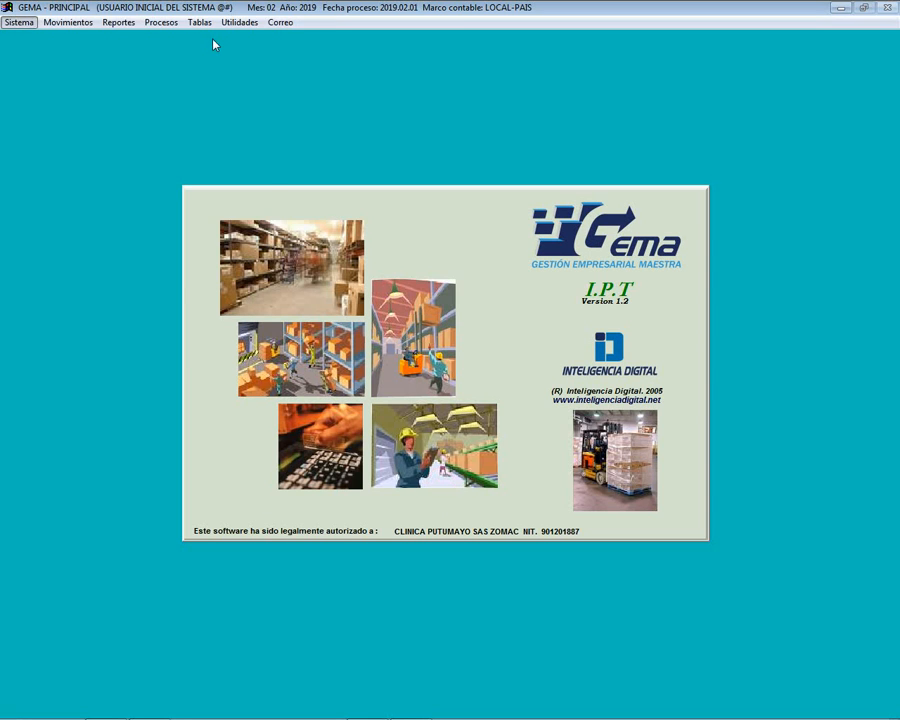
Open the inventory control zones table and start a new zone with code 2 named ZONA CONTROL 2
{"action": "left_click", "coordinate": [199, 22]}
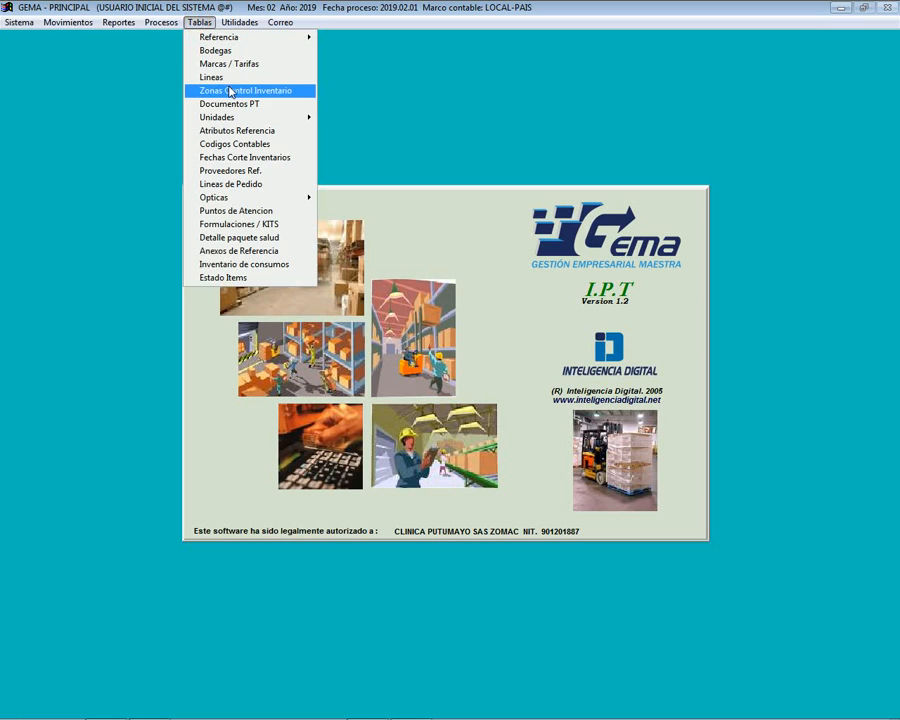
{"action": "left_click", "coordinate": [230, 91]}
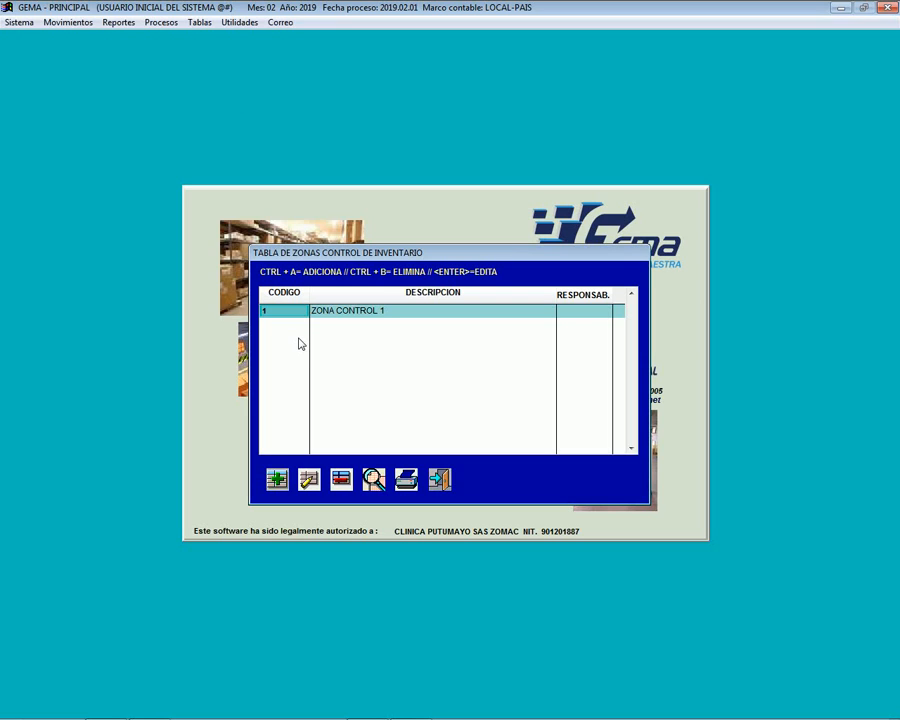
{"action": "left_click", "coordinate": [278, 481]}
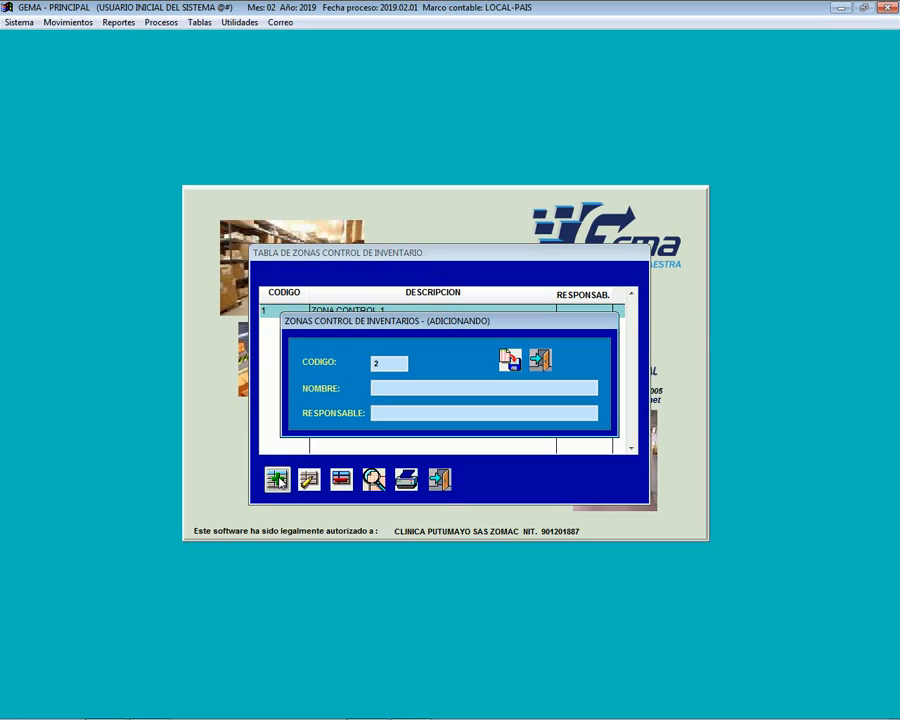
{"action": "type", "text": "ZONA COLTROL"}
{"action": "key", "text": "BackSpace"}
{"action": "key", "text": "BackSpace"}
{"action": "key", "text": "BackSpace"}
{"action": "key", "text": "BackSpace"}
{"action": "key", "text": "BackSpace"}
{"action": "type", "text": "NTROL 2"}
{"action": "key", "text": "Return"}
Enter the responsible person's name for the new control zone, save the record and close the zones table
{"action": "type", "text": "PEITO"}
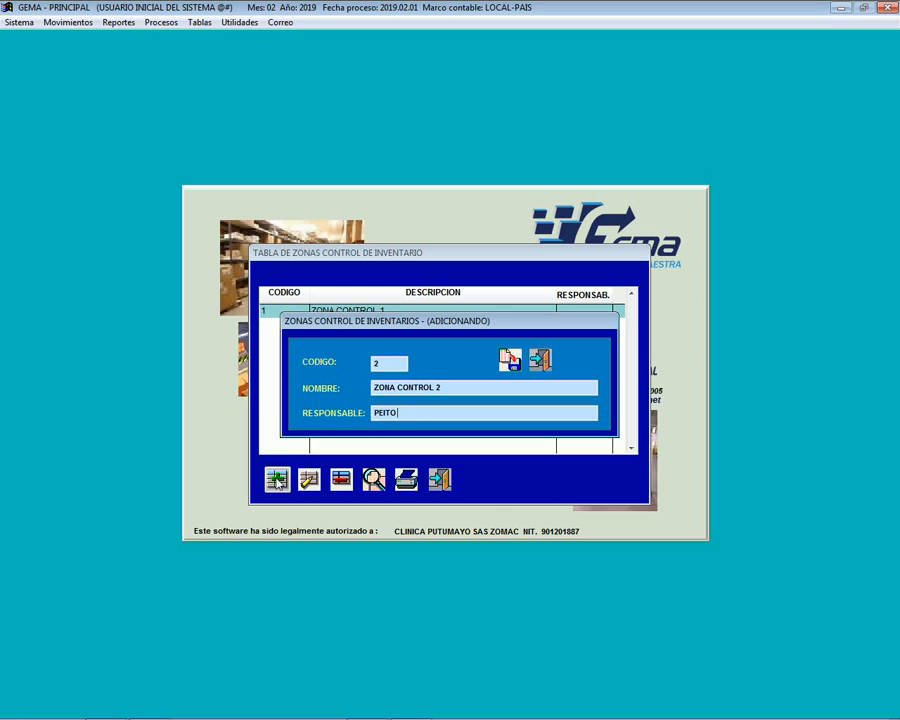
{"action": "key", "text": "BackSpace"}
{"action": "key", "text": "BackSpace"}
{"action": "key", "text": "BackSpace"}
{"action": "type", "text": "PITO PEREZ"}
{"action": "key", "text": "Return"}
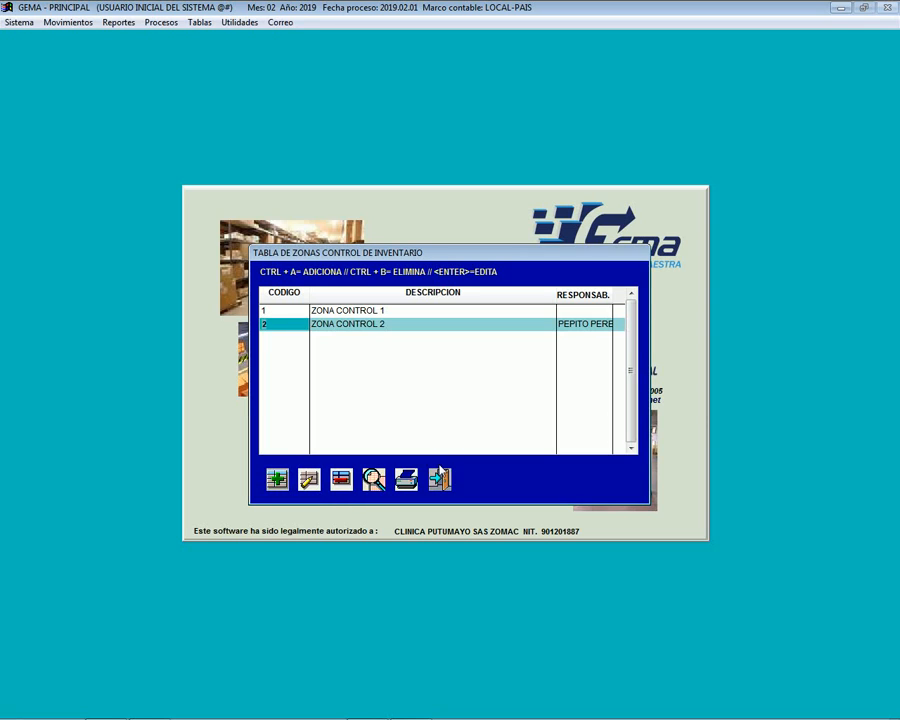
{"action": "left_click", "coordinate": [440, 479]}
Open the Documentos PT table, review the settings of document type 100 SALDOS INICIALES, and close the record and table
{"action": "left_click", "coordinate": [199, 22]}
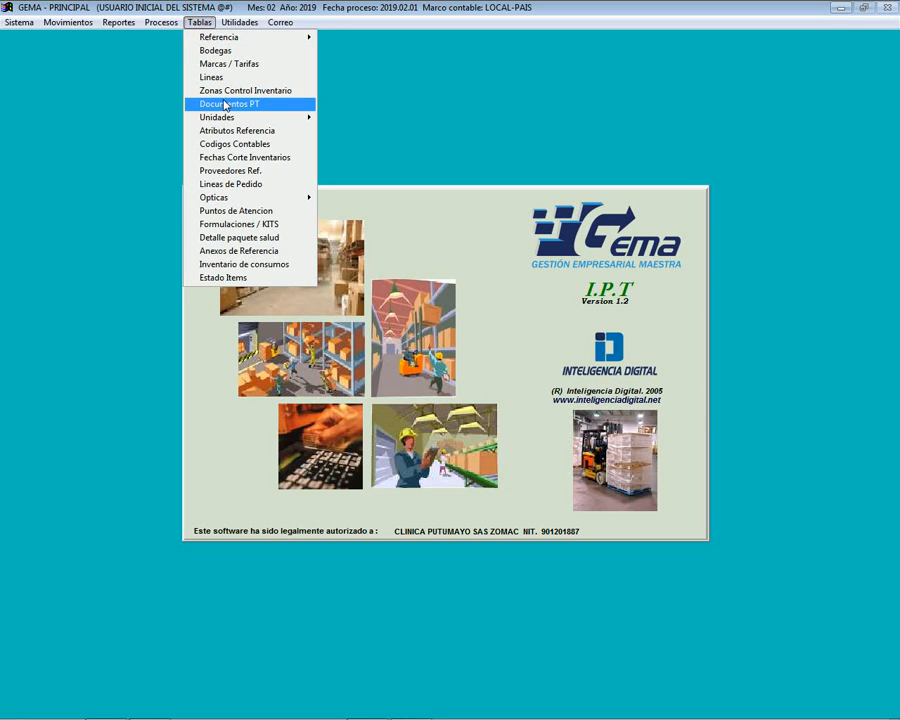
{"action": "left_click", "coordinate": [225, 104]}
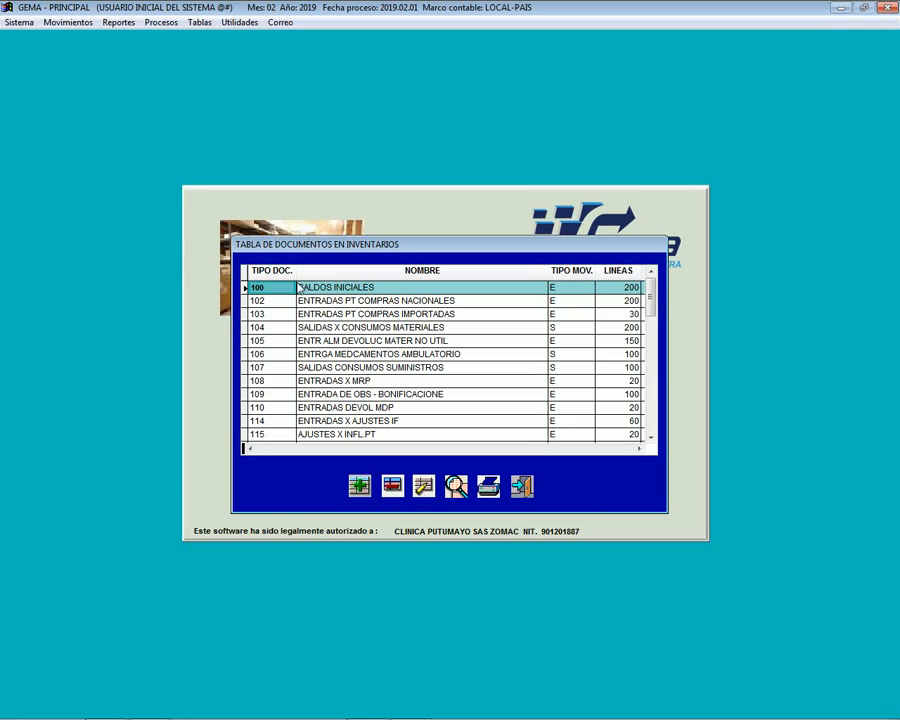
{"action": "left_click", "coordinate": [424, 486]}
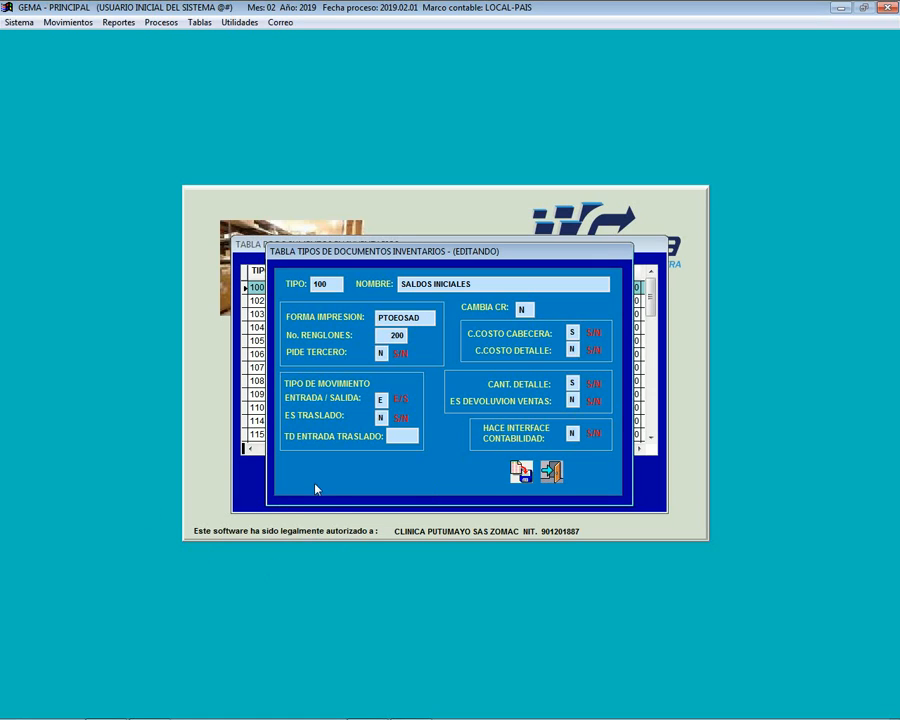
{"action": "left_click", "coordinate": [556, 474]}
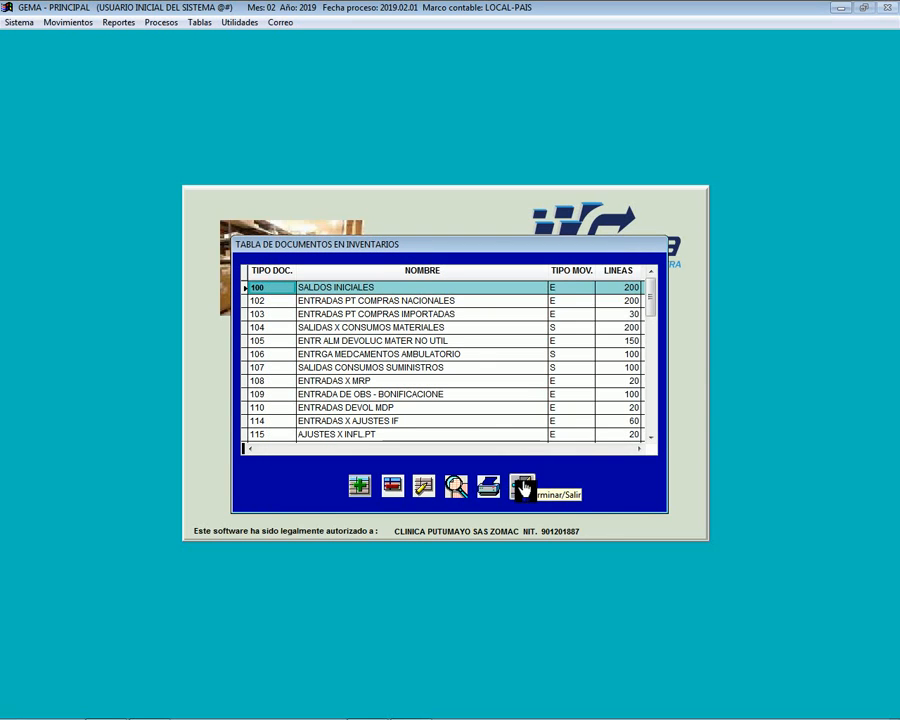
{"action": "left_click", "coordinate": [522, 487]}
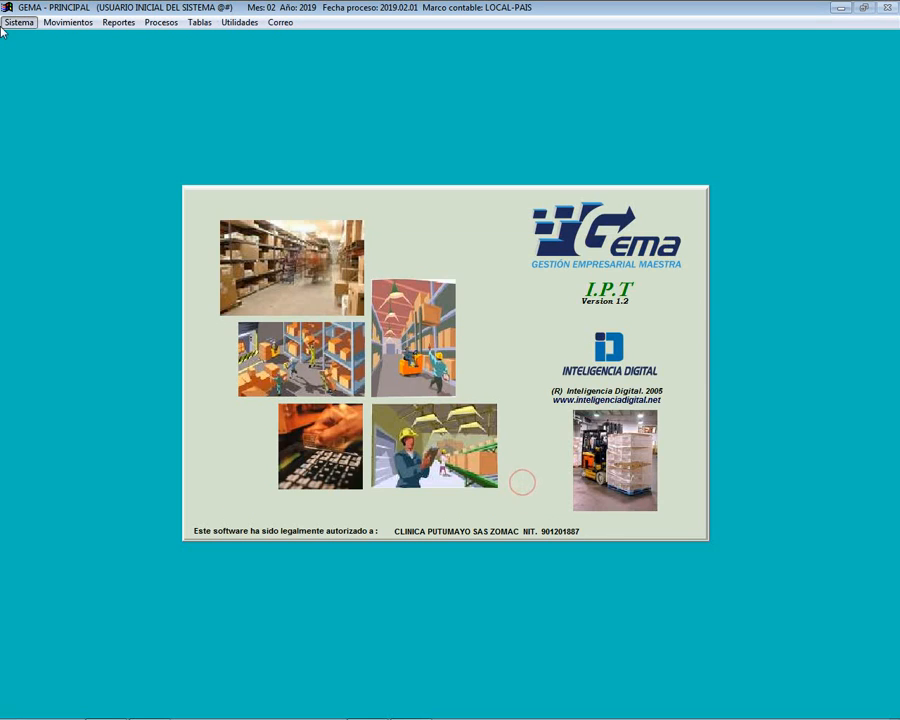
Exit the finished-product inventory module and return to the GEMA main screen
{"action": "left_click", "coordinate": [199, 21]}
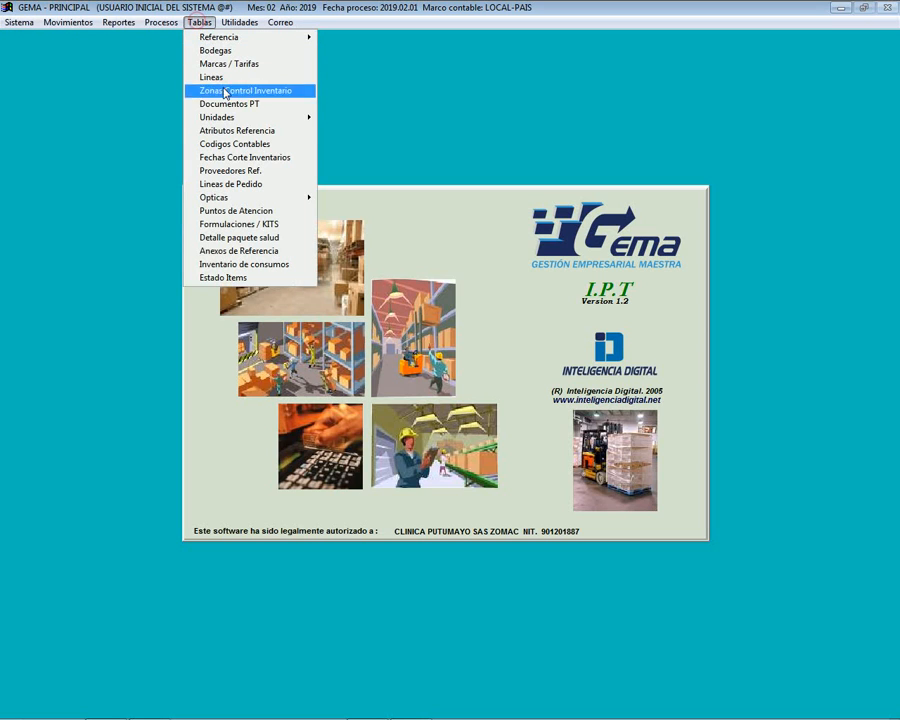
{"action": "left_click", "coordinate": [18, 22]}
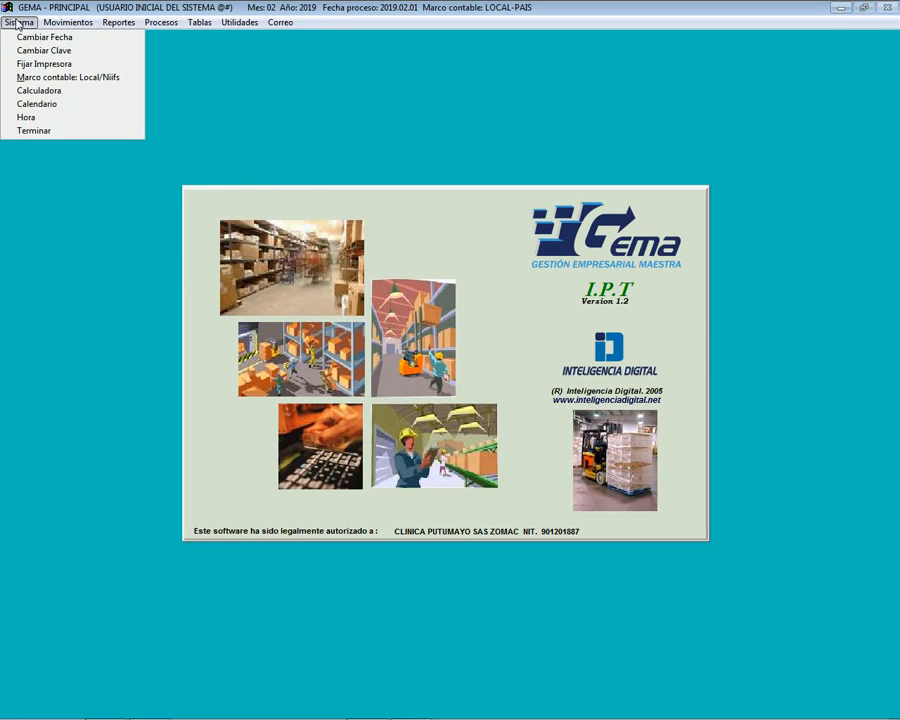
{"action": "left_click", "coordinate": [30, 129]}
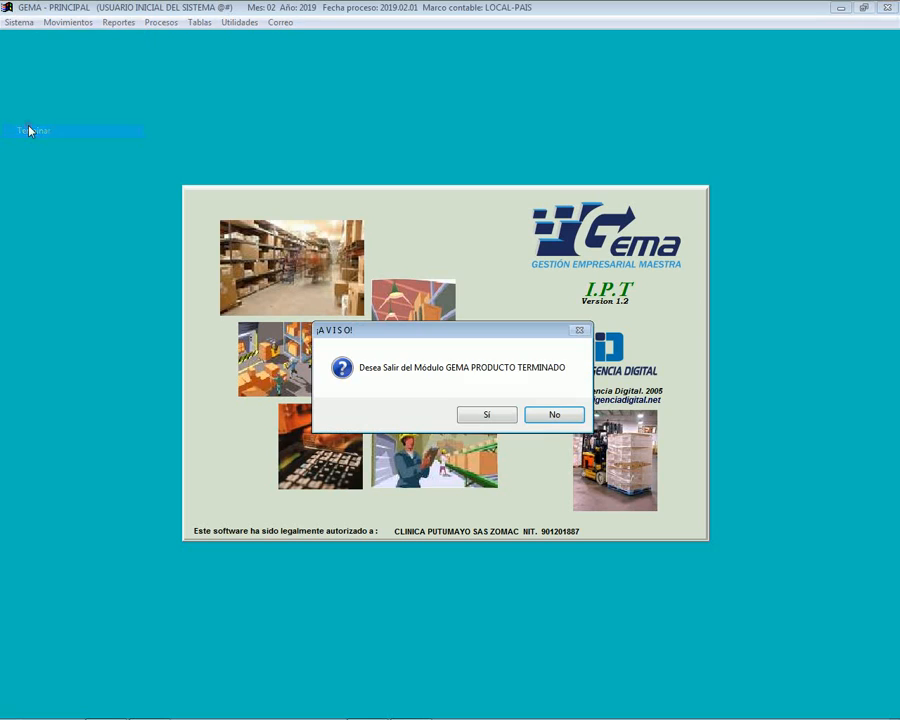
{"action": "left_click", "coordinate": [480, 410]}
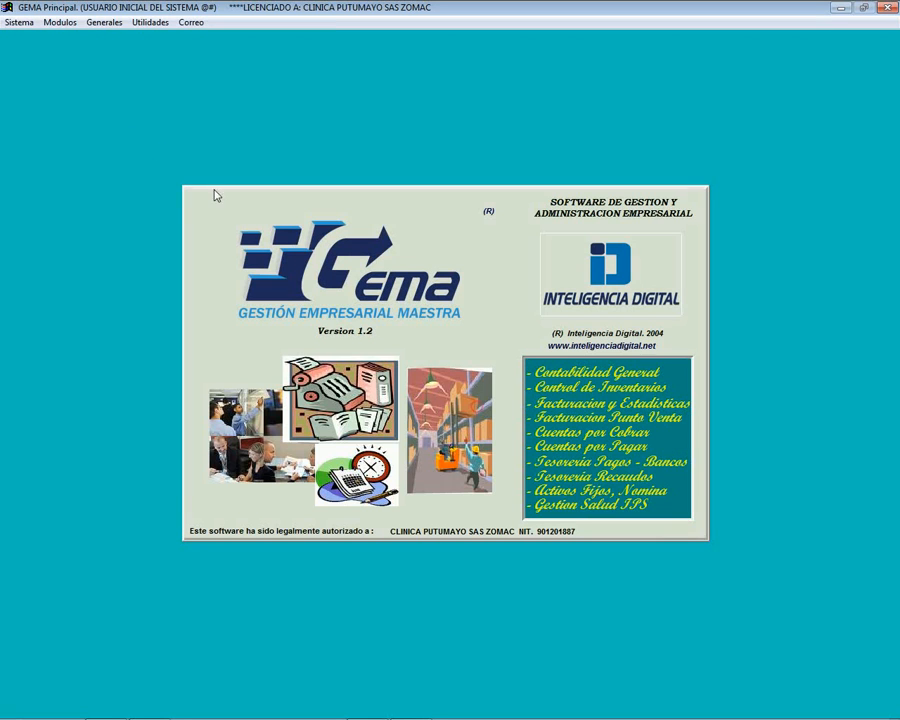
Open the general document control table, open document type 050 NOTA DE AMORTIZACIONES for editing and save it without changes
{"action": "left_click", "coordinate": [103, 24]}
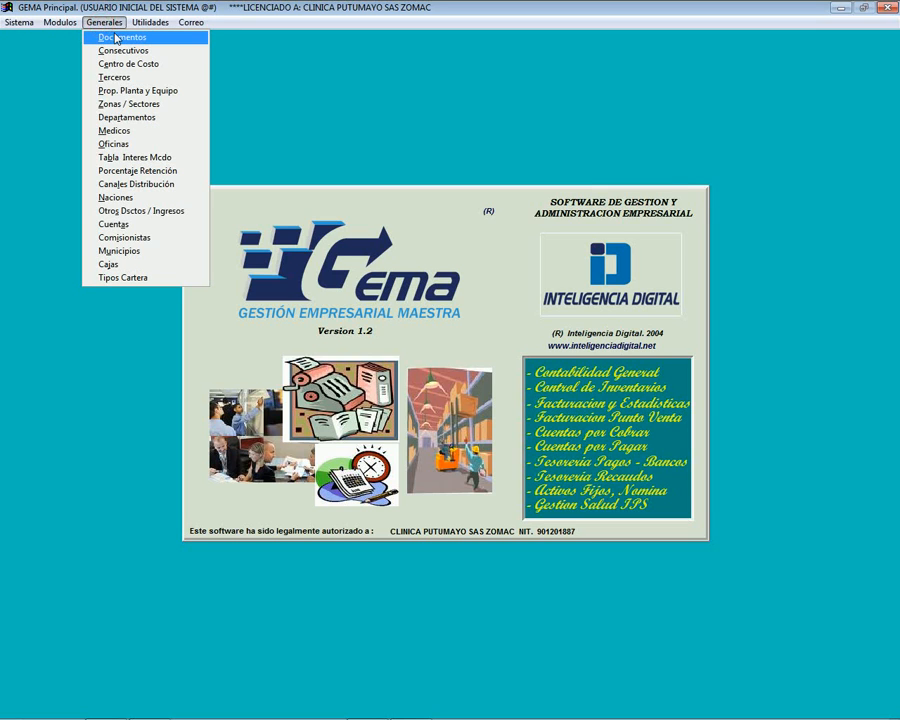
{"action": "left_click", "coordinate": [116, 38]}
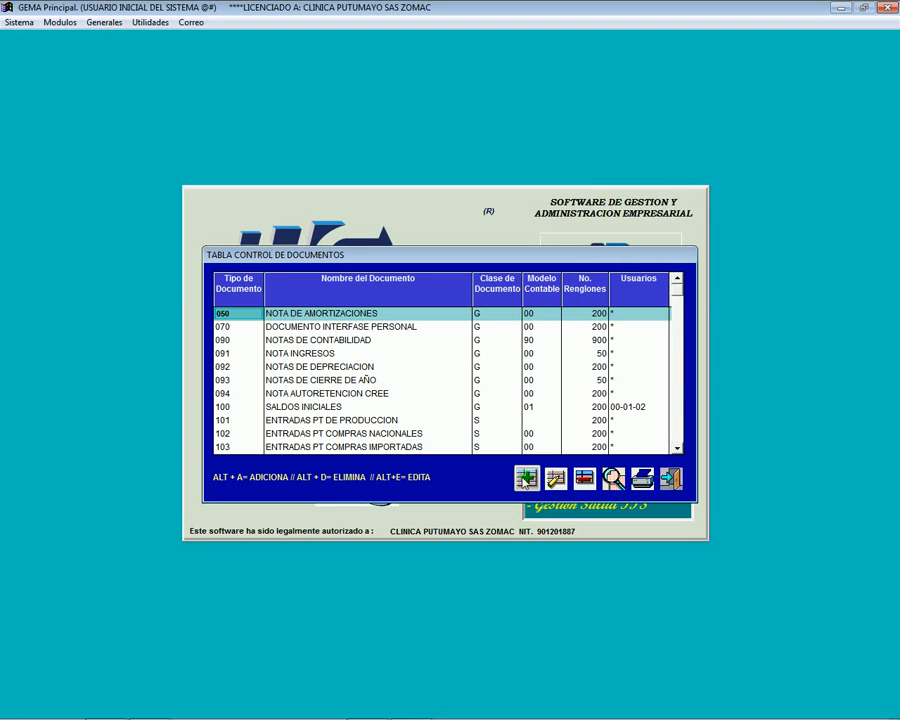
{"action": "left_click", "coordinate": [554, 479]}
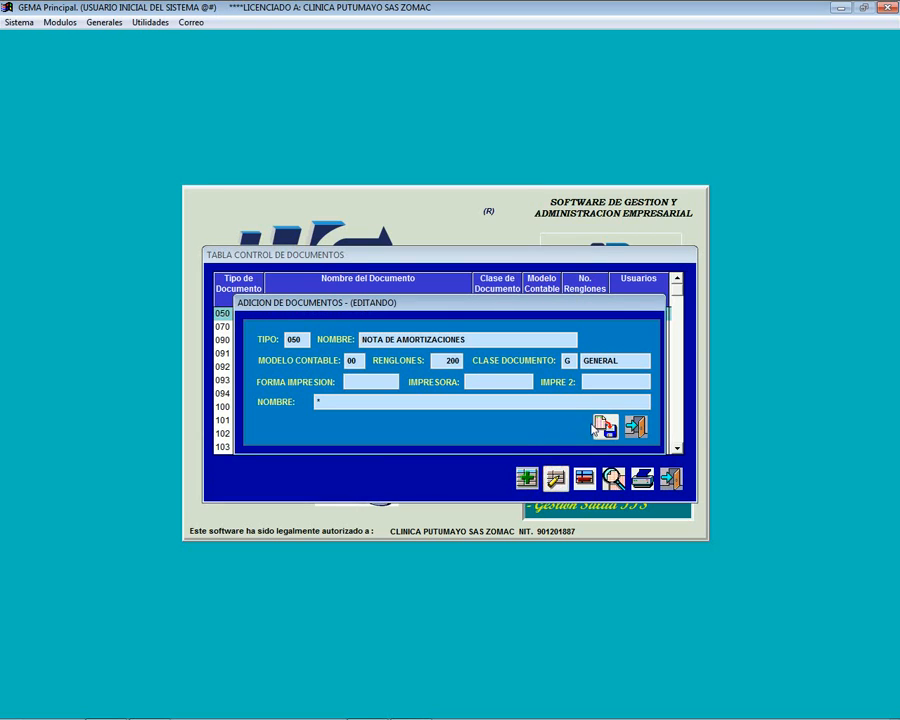
{"action": "left_click", "coordinate": [604, 427]}
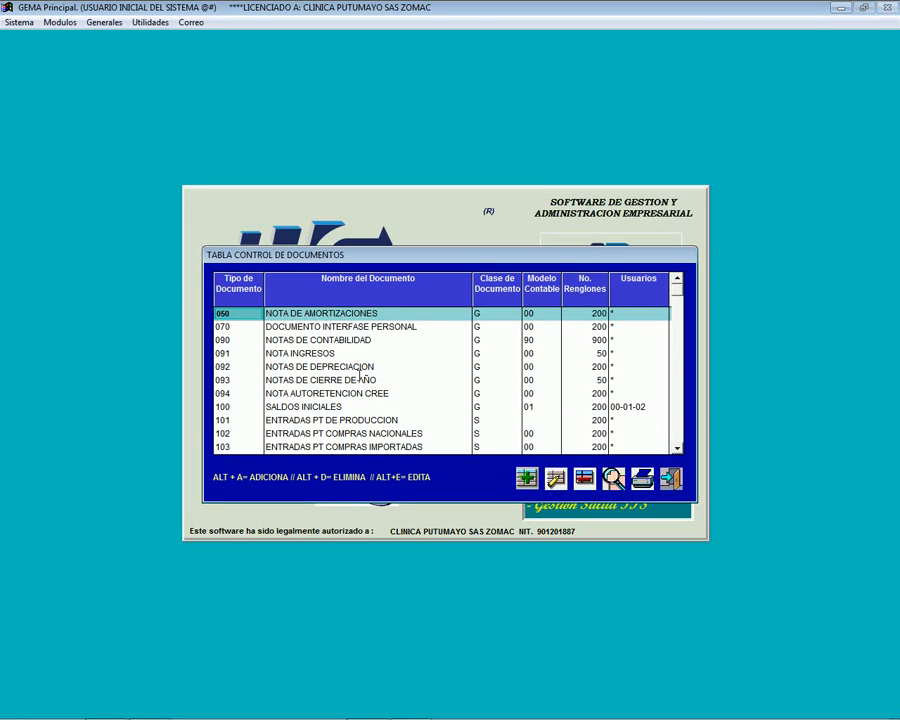
Review the record of document type 100 SALDOS INICIALES, then close the record and the document control table
{"action": "key", "text": "Down"}
{"action": "key", "text": "Down"}
{"action": "key", "text": "Down"}
{"action": "key", "text": "Down"}
{"action": "key", "text": "Down"}
{"action": "key", "text": "Down"}
{"action": "key", "text": "Down"}
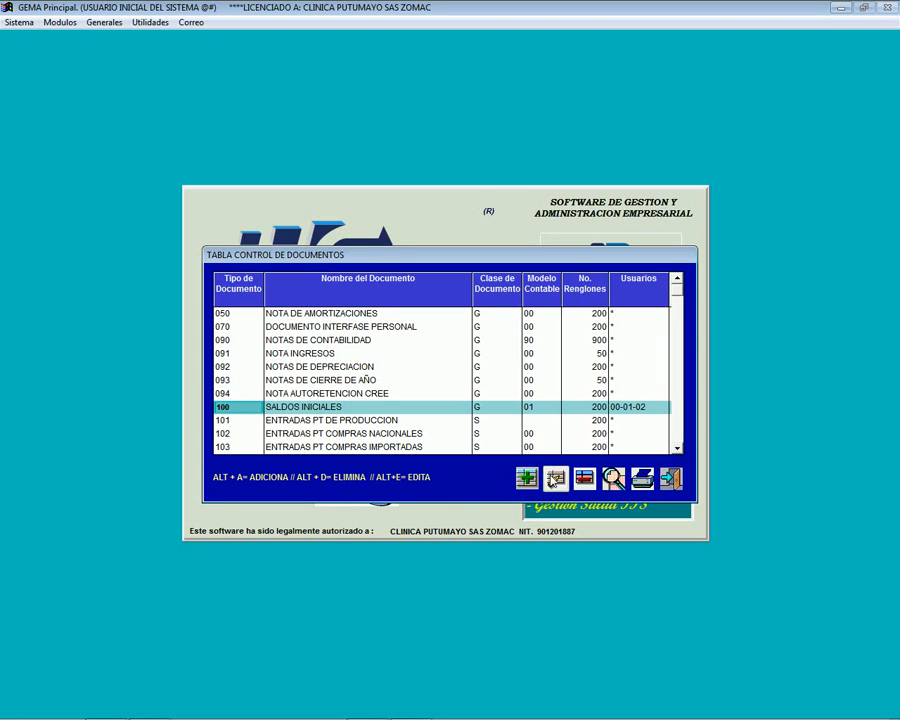
{"action": "left_click", "coordinate": [554, 479]}
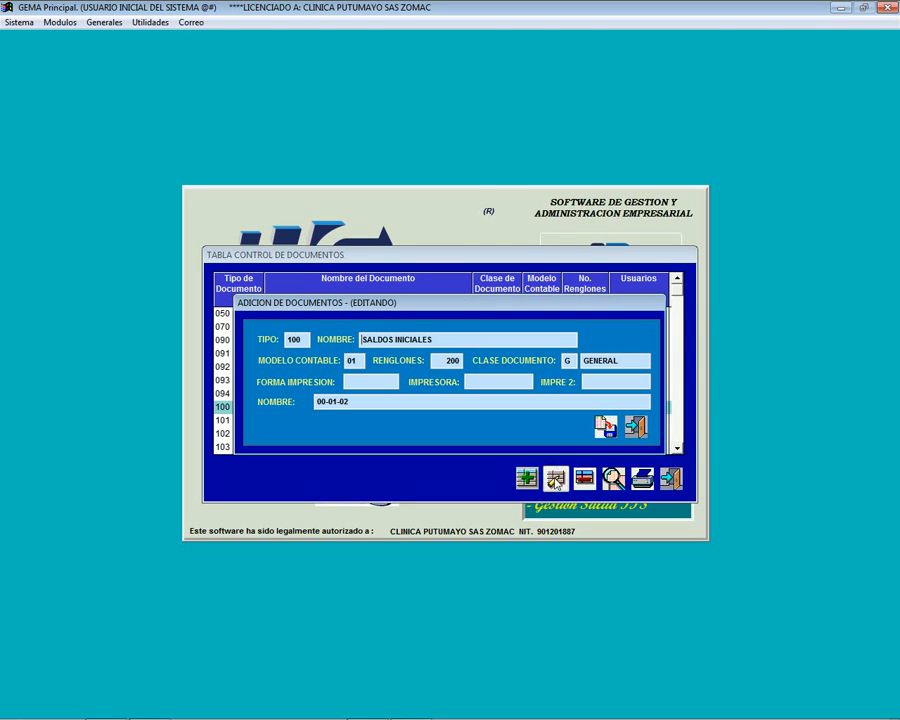
{"action": "left_click", "coordinate": [648, 426]}
{"action": "left_click", "coordinate": [673, 479]}
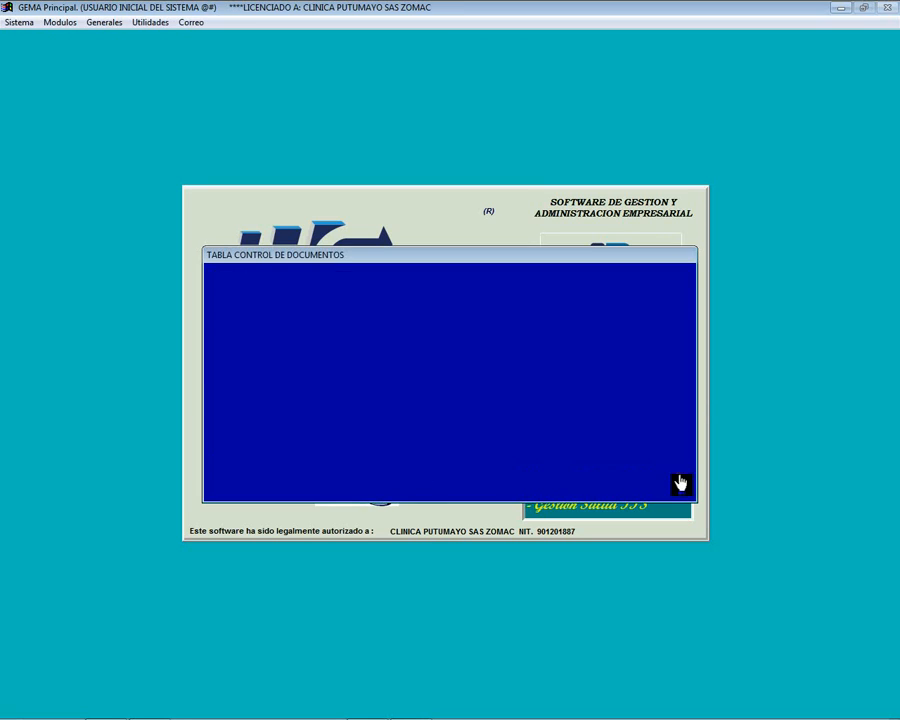
Open the document Consecutivos table, review the numbering settings of document 100 SALDOS INICIALES, save the record and close the table
{"action": "left_click", "coordinate": [104, 22]}
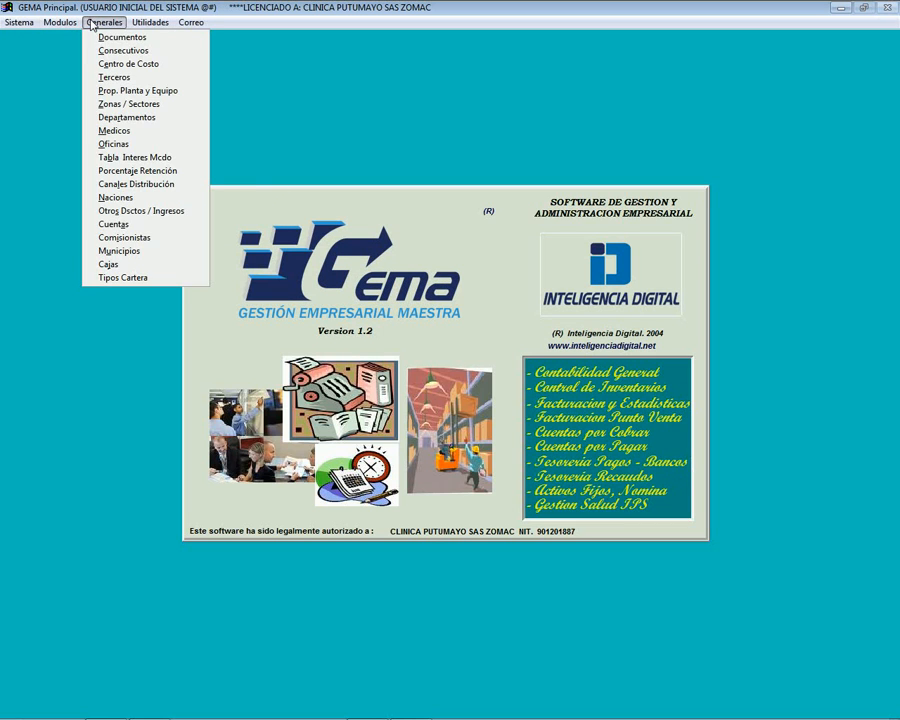
{"action": "left_click", "coordinate": [95, 40]}
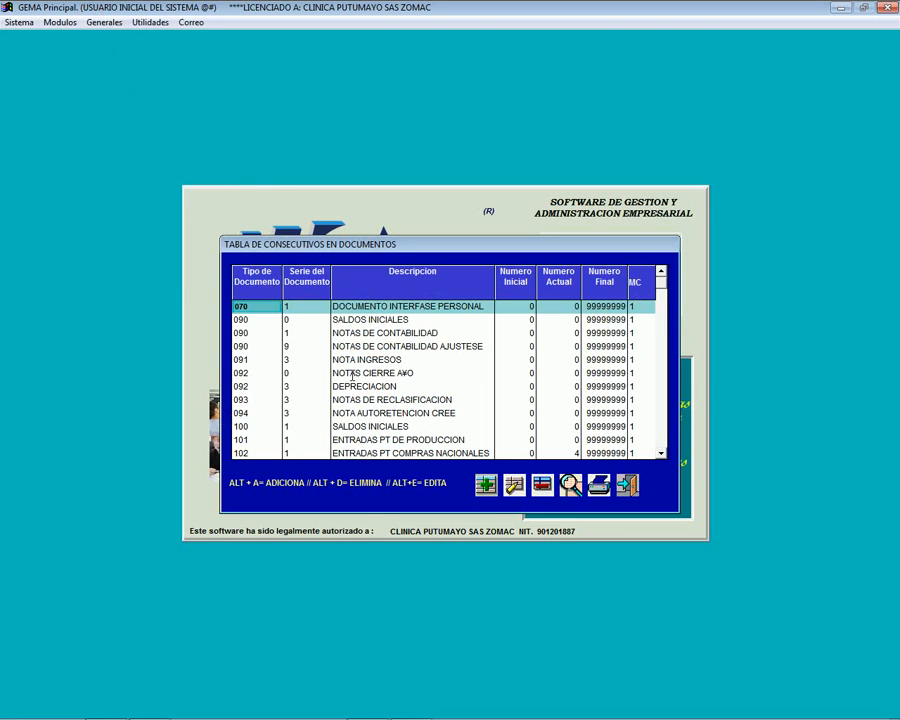
{"action": "key", "text": "Down"}
{"action": "key", "text": "Down"}
{"action": "key", "text": "Down"}
{"action": "key", "text": "Down"}
{"action": "key", "text": "Down"}
{"action": "key", "text": "Down"}
{"action": "key", "text": "Down"}
{"action": "key", "text": "Down"}
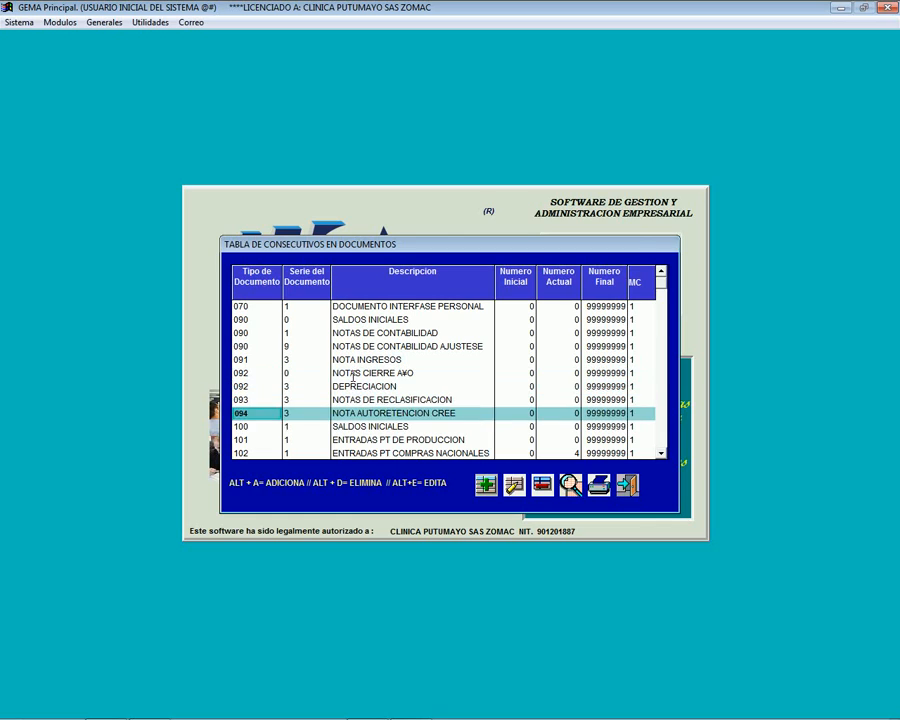
{"action": "key", "text": "alt+e"}
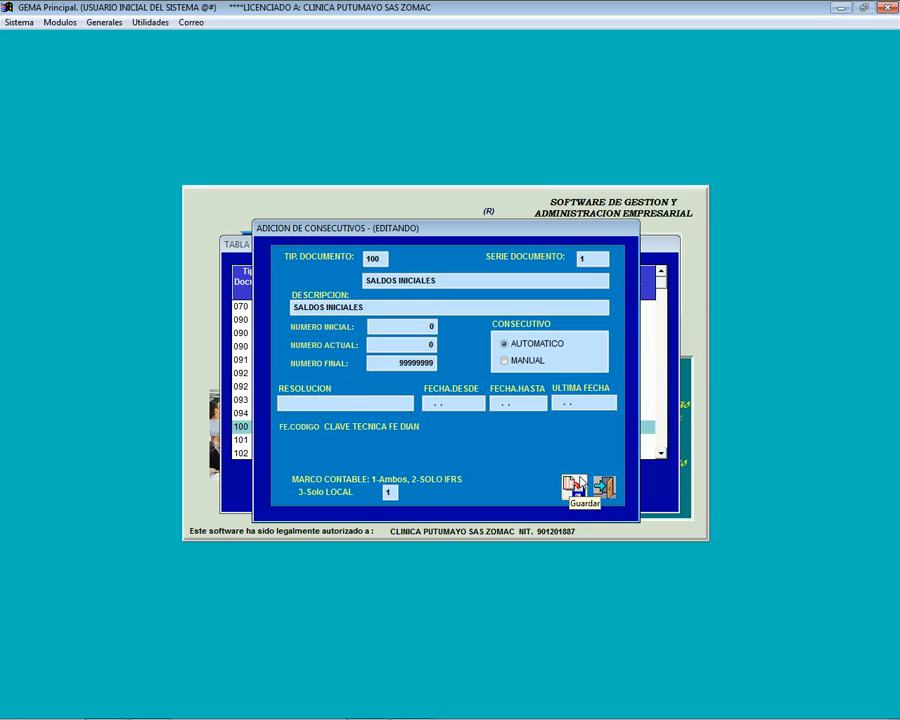
{"action": "left_click", "coordinate": [577, 488]}
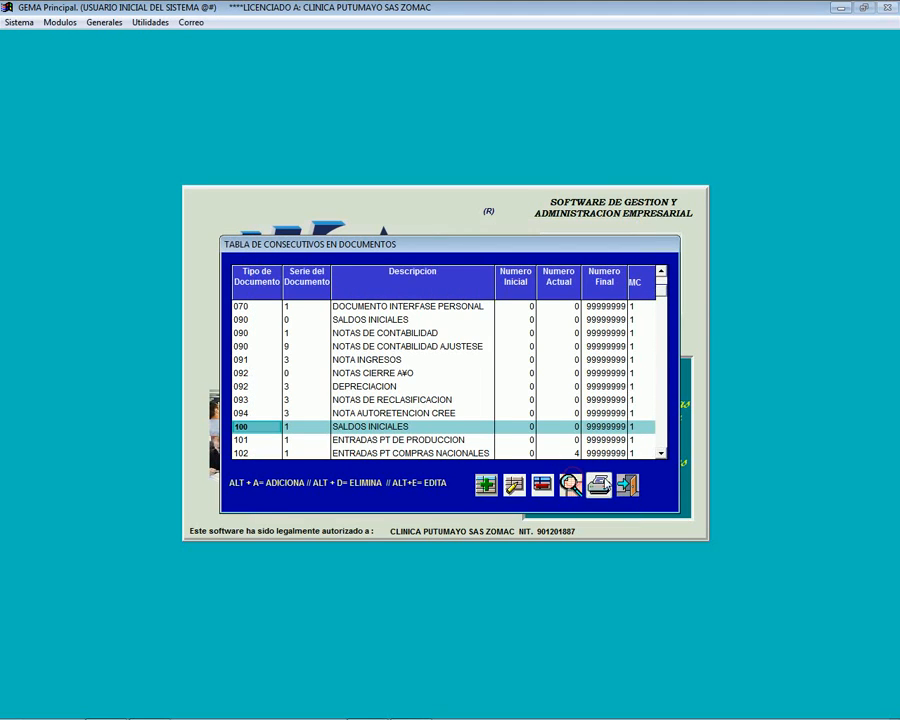
{"action": "left_click", "coordinate": [627, 485]}
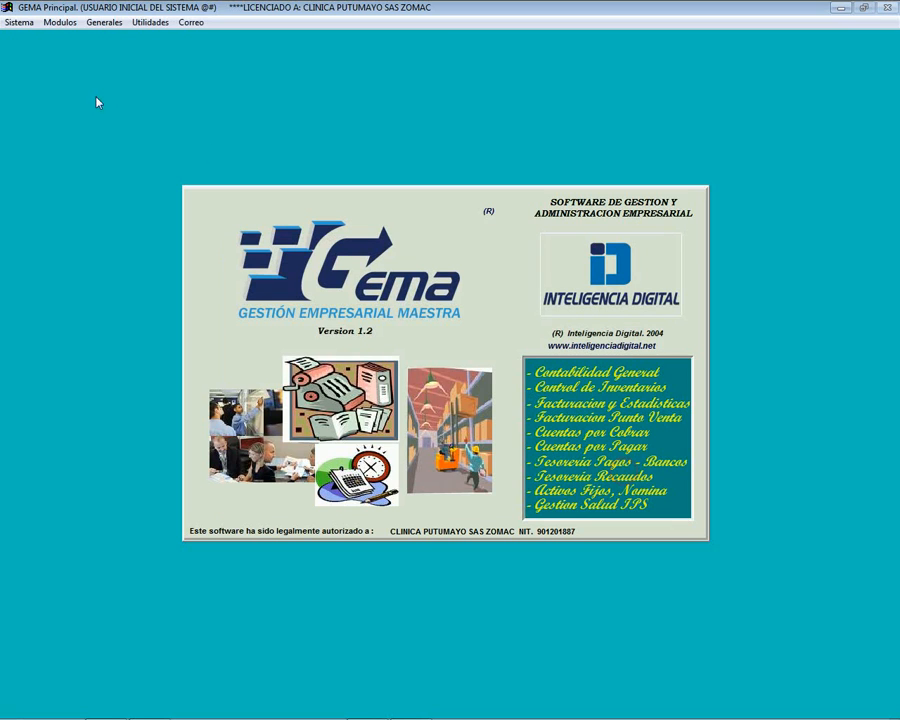
{"action": "left_click", "coordinate": [59, 22]}
{"action": "left_click", "coordinate": [70, 62]}
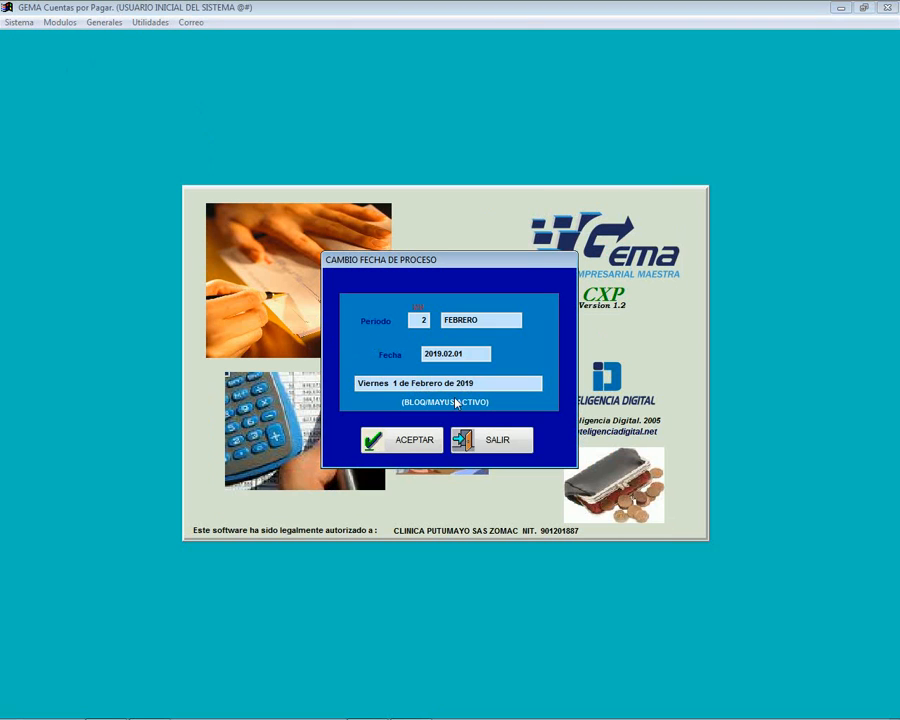
{"action": "left_click", "coordinate": [460, 439]}
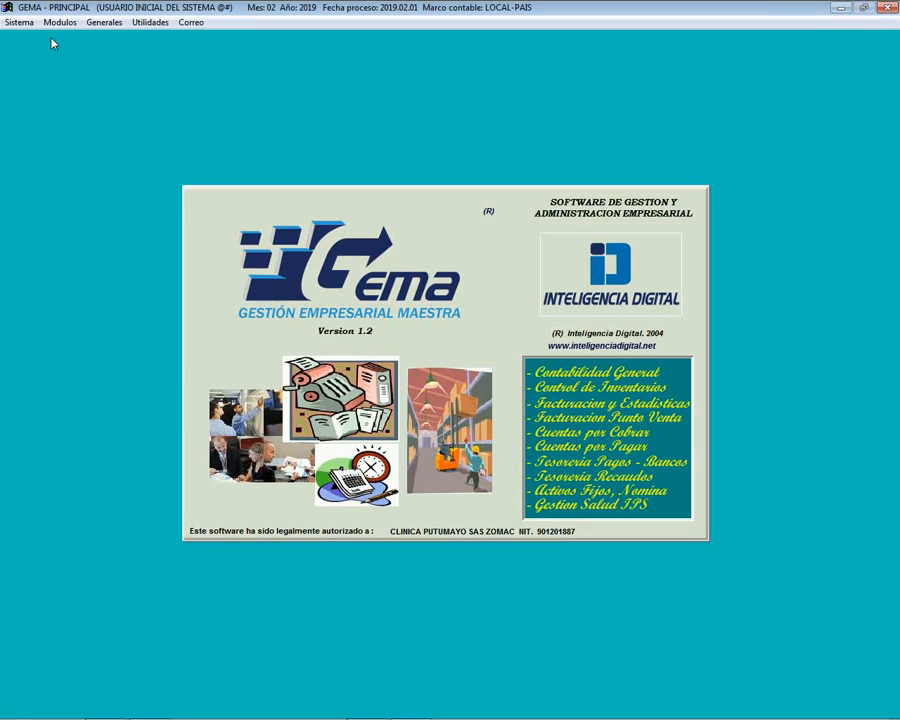
Enter the Producto Terminado (INV) module with period 2 and process date 2019.02.01
{"action": "left_click", "coordinate": [48, 22]}
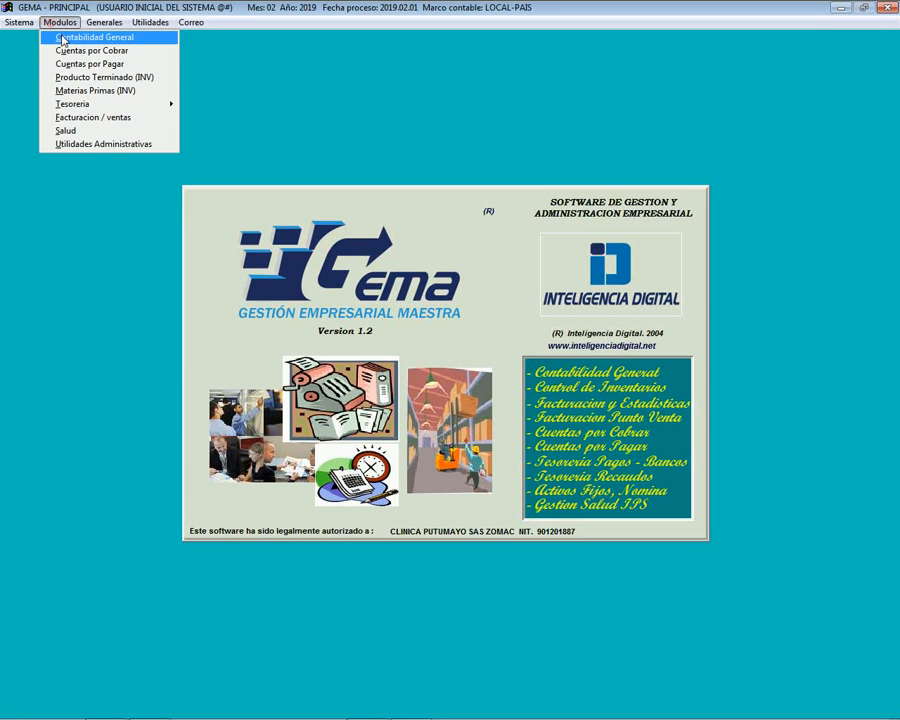
{"action": "left_click", "coordinate": [91, 78]}
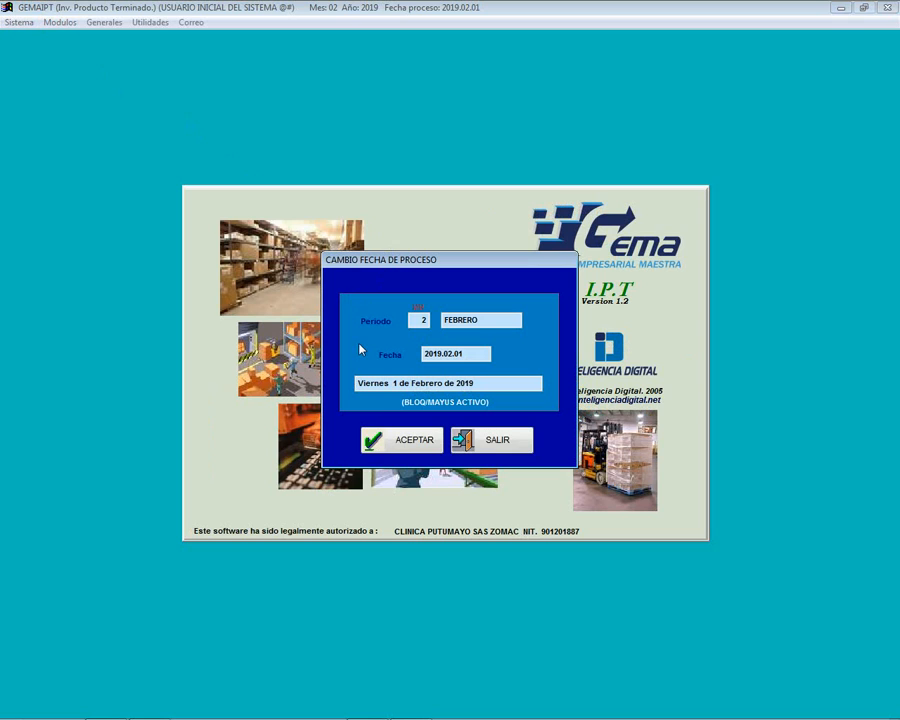
{"action": "left_click", "coordinate": [380, 436]}
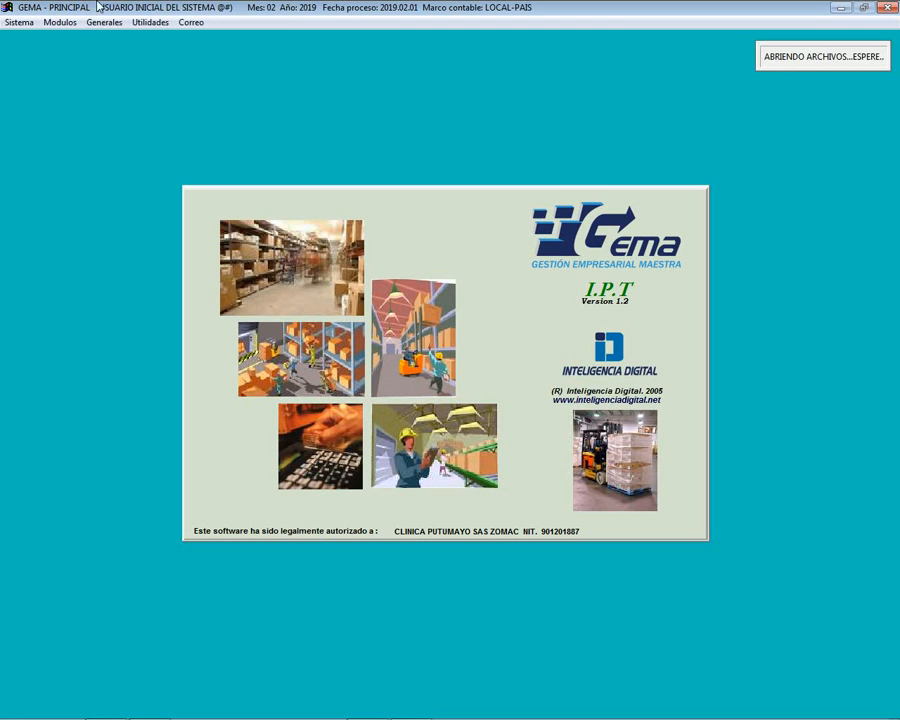
Open the Unidades table of the finished-product module
{"action": "left_click", "coordinate": [199, 22]}
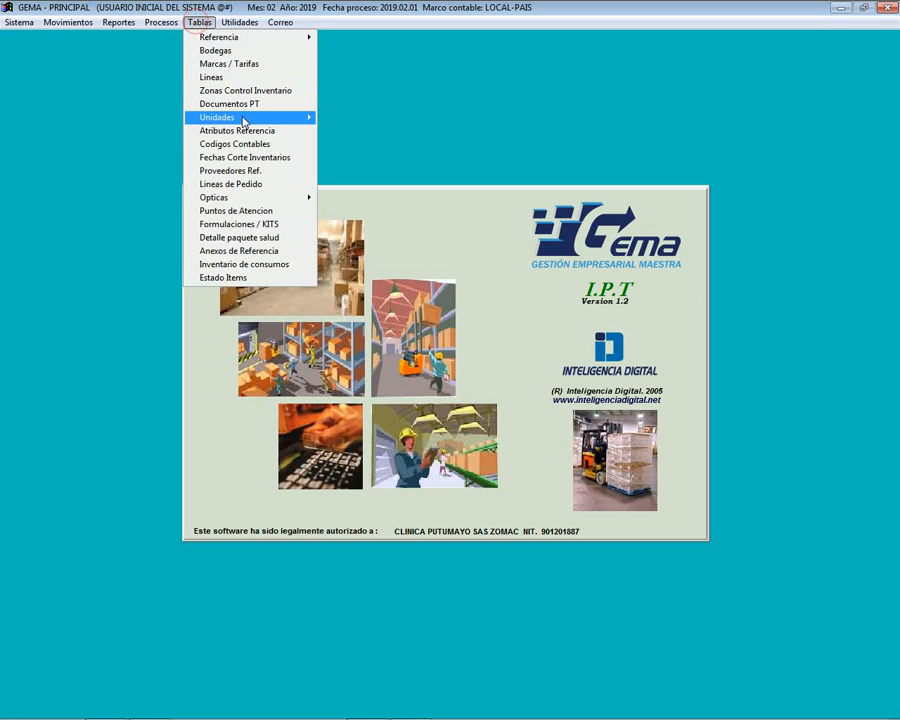
{"action": "mouse_move", "coordinate": [243, 121]}
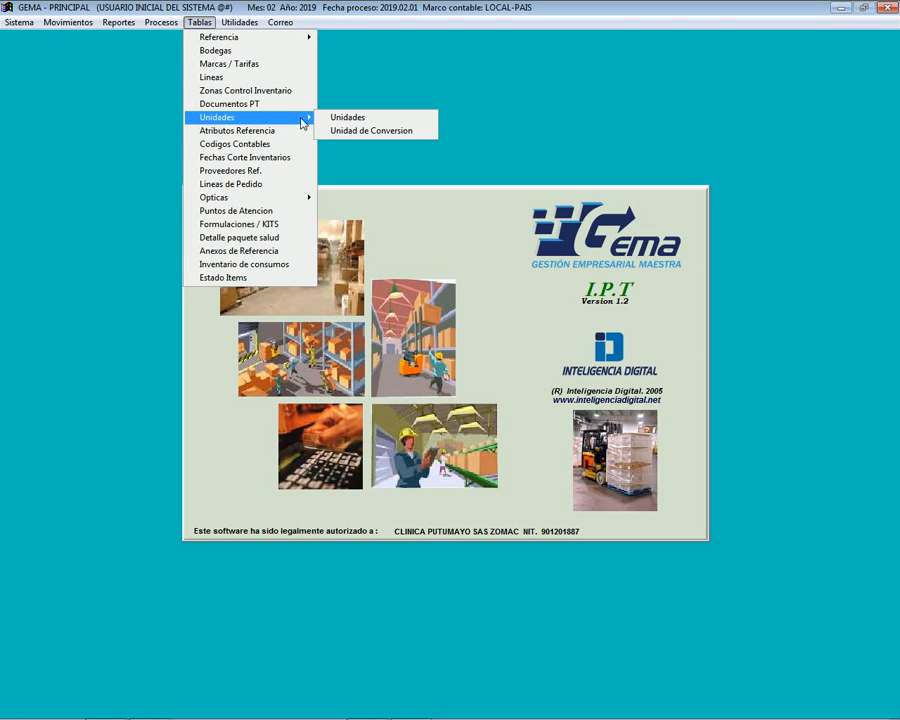
{"action": "left_click", "coordinate": [371, 119]}
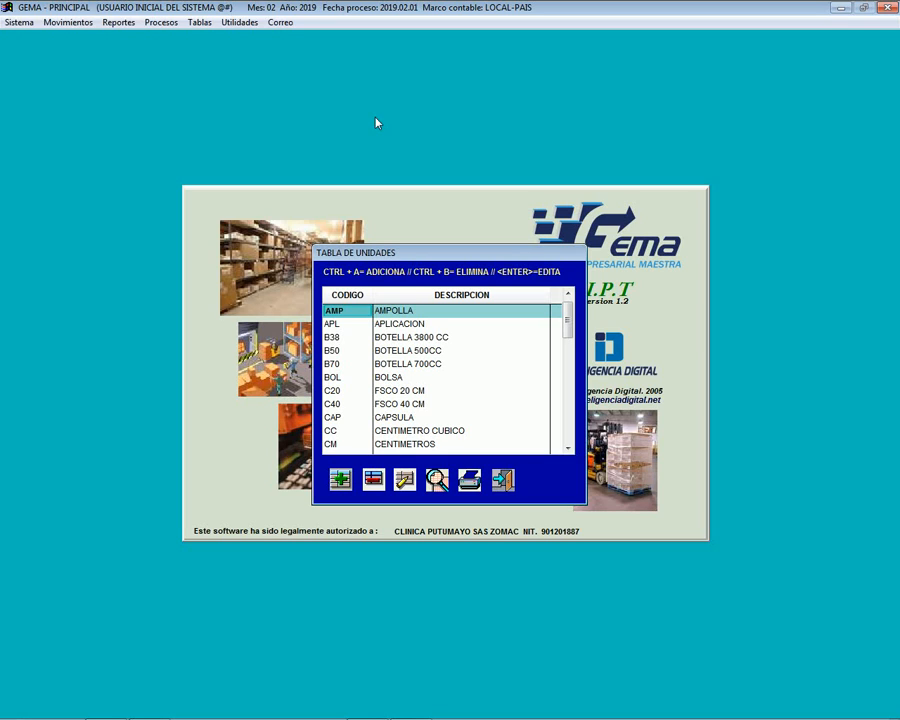
Close the Unidades table and open the Unidad de Conversion table
{"action": "left_click", "coordinate": [505, 483]}
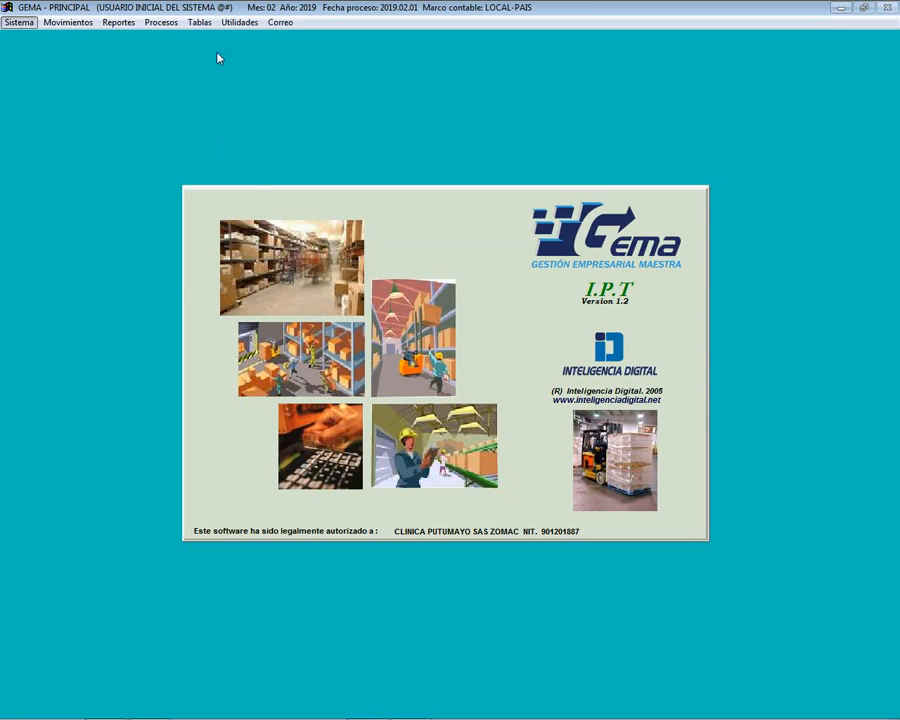
{"action": "left_click", "coordinate": [199, 22]}
{"action": "mouse_move", "coordinate": [263, 120]}
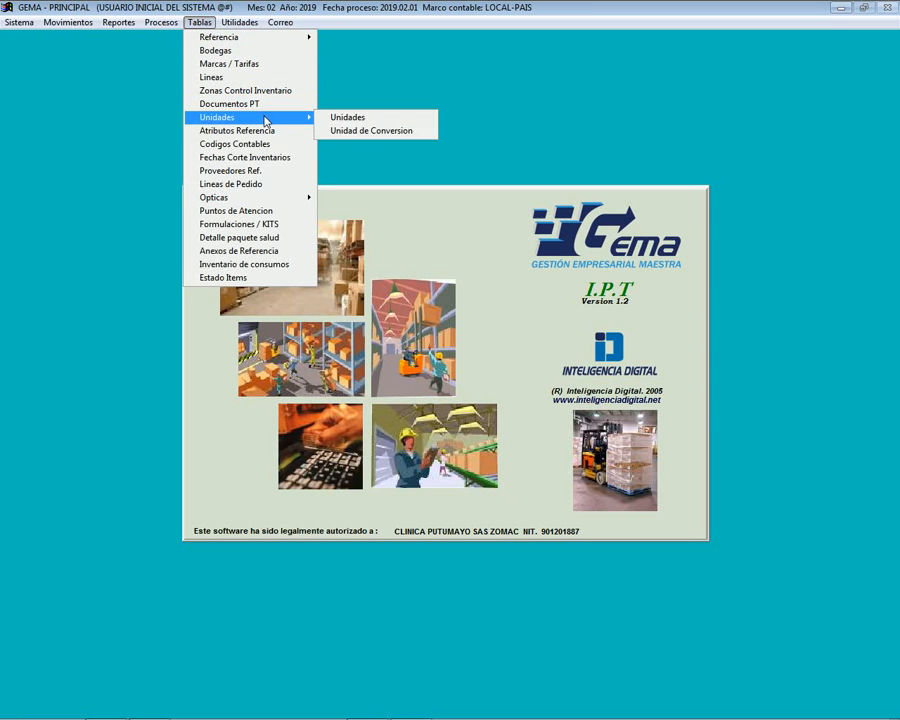
{"action": "left_click", "coordinate": [350, 134]}
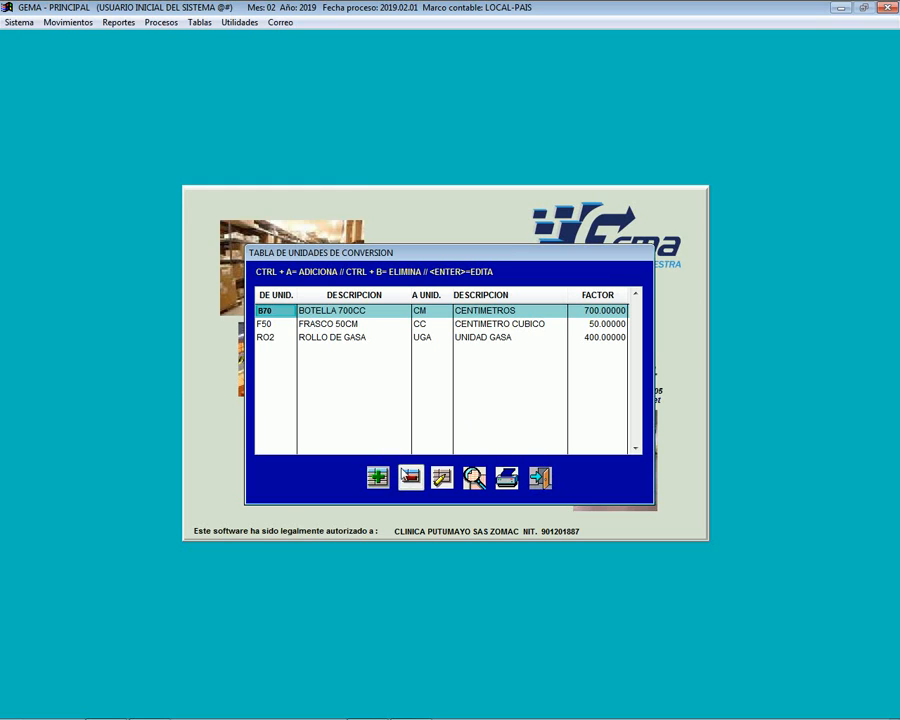
Open the B70 BOTELLA 700CC to CM conversion record for editing, save it and close the conversion units table
{"action": "left_click", "coordinate": [441, 482]}
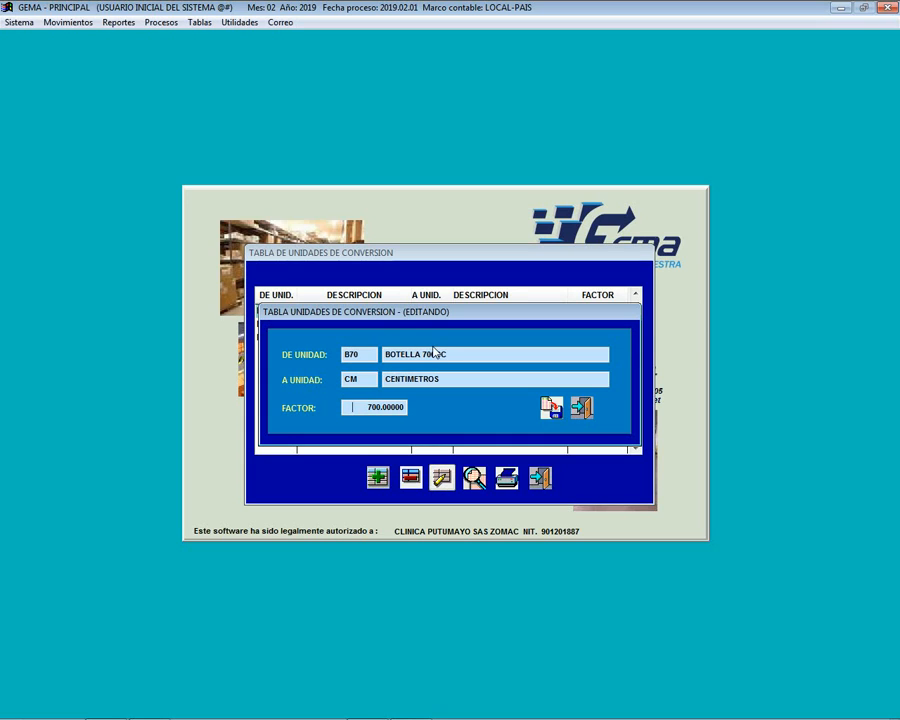
{"action": "left_click", "coordinate": [552, 406]}
{"action": "left_click", "coordinate": [540, 478]}
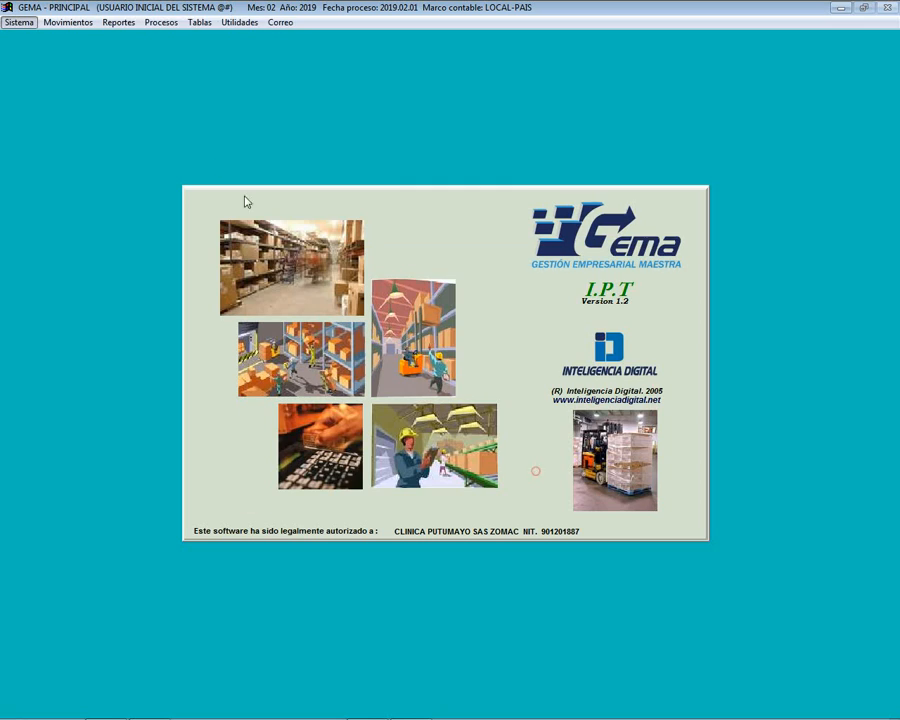
Open the Atributos Referencia table, review the defined reference attributes and close it
{"action": "left_click", "coordinate": [196, 23]}
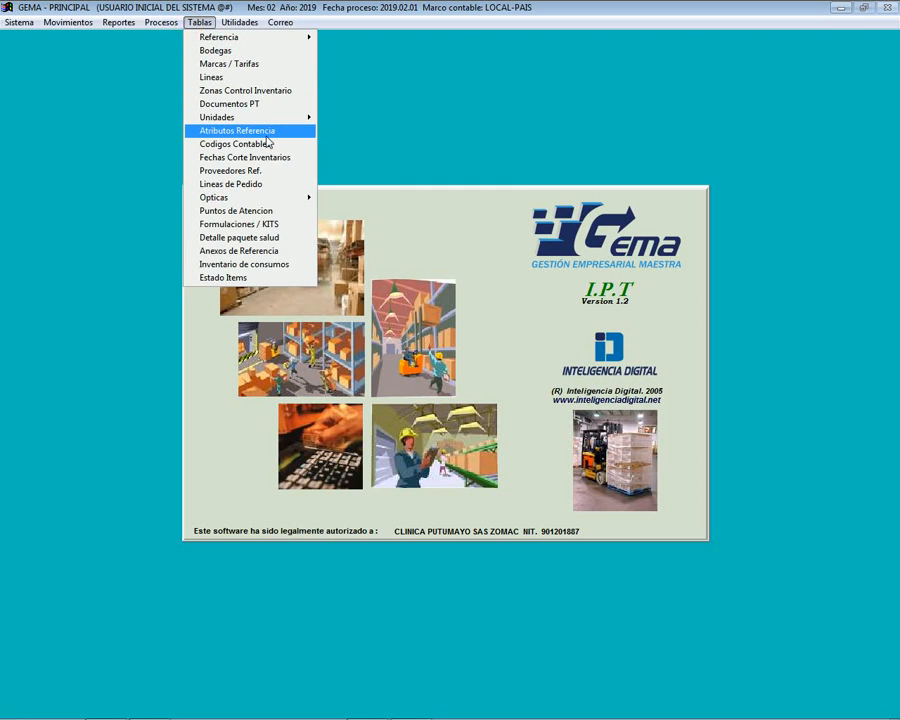
{"action": "left_click", "coordinate": [267, 137]}
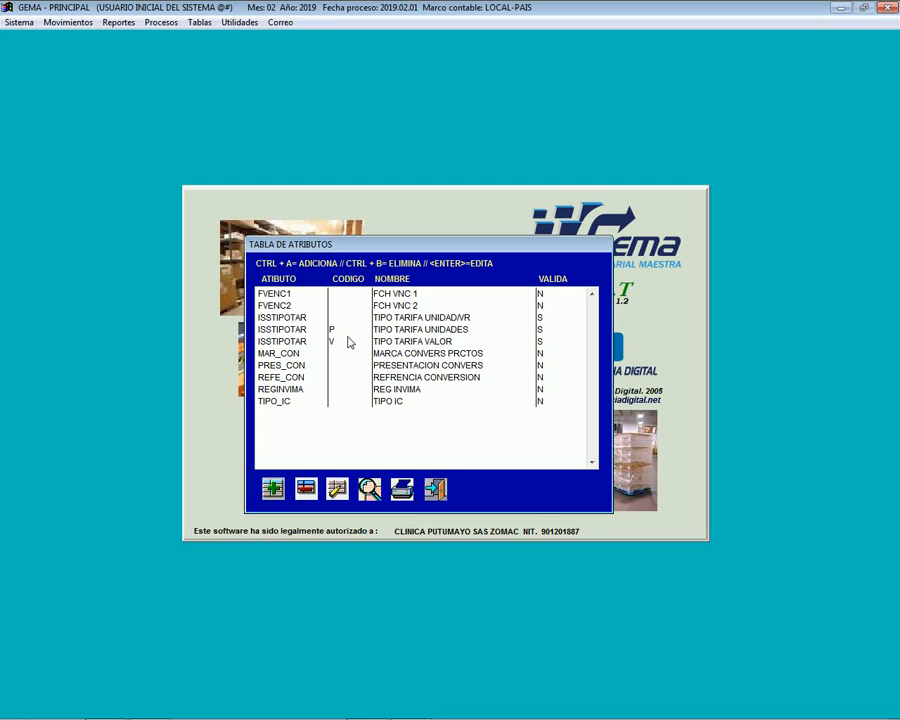
{"action": "left_click", "coordinate": [435, 488]}
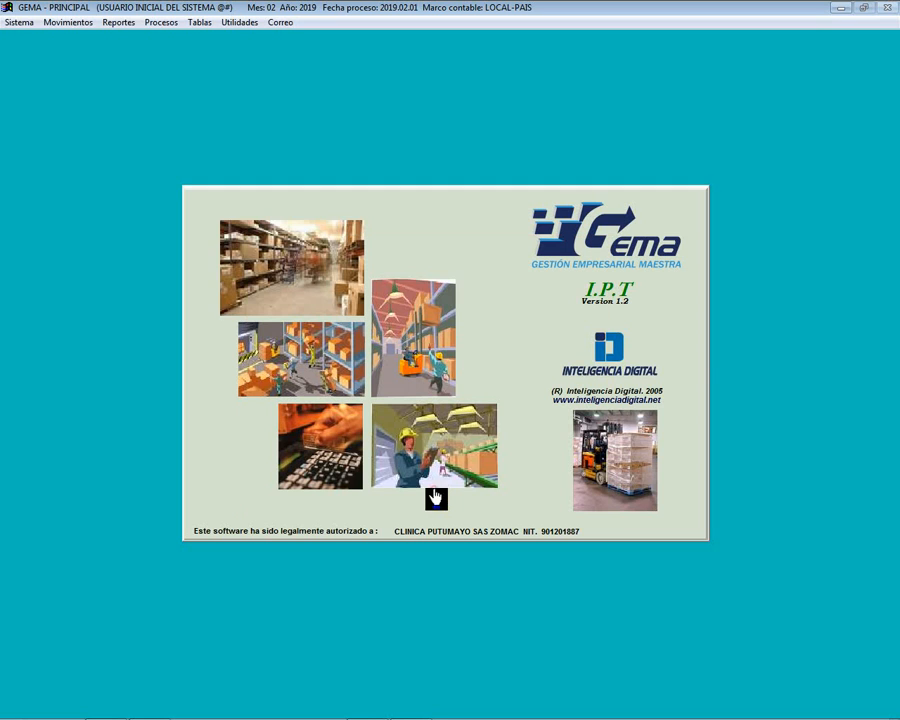
Open the Referencia table for adding and editing item references
{"action": "left_click", "coordinate": [240, 22]}
{"action": "left_click", "coordinate": [240, 22]}
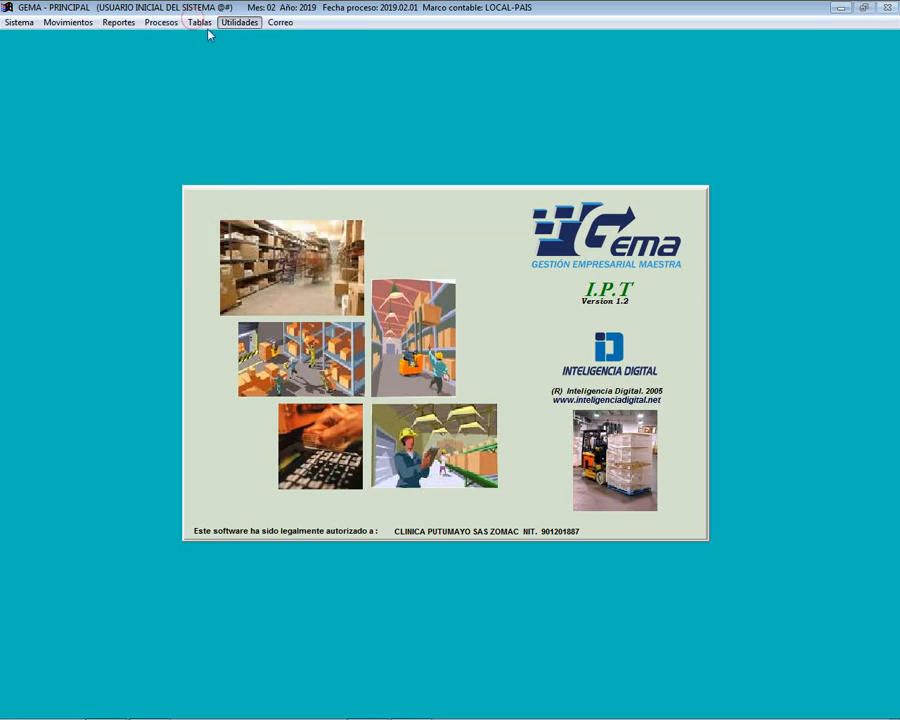
{"action": "left_click", "coordinate": [200, 22]}
{"action": "mouse_move", "coordinate": [295, 40]}
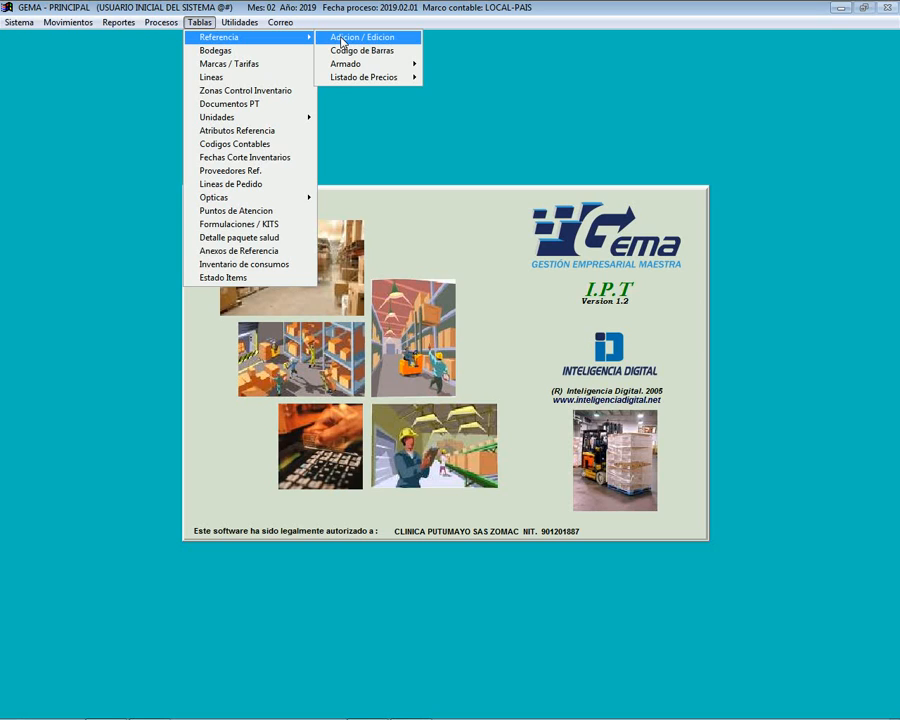
{"action": "left_click", "coordinate": [342, 40]}
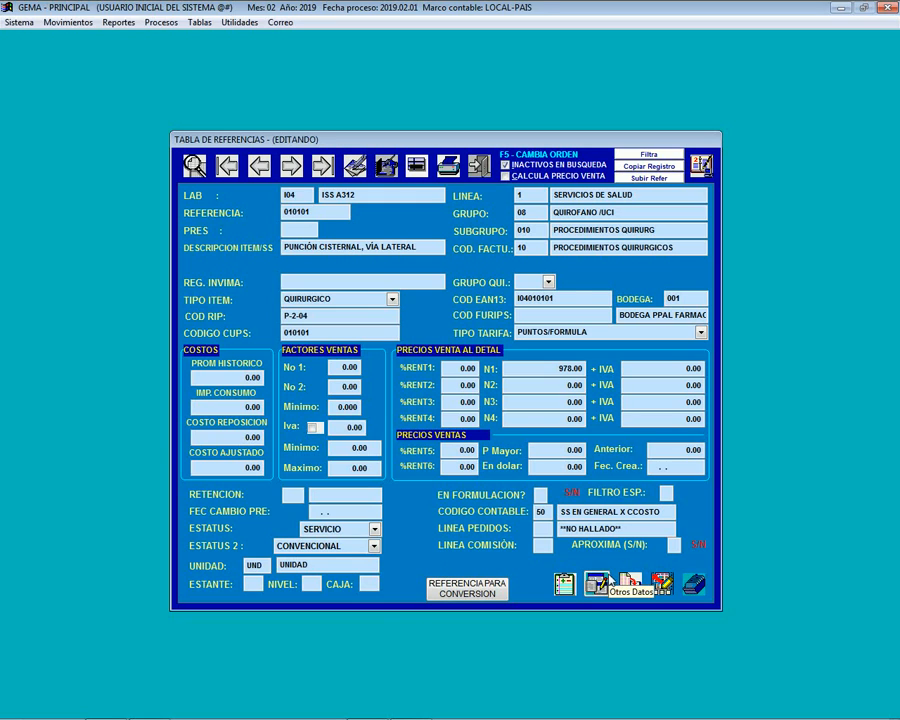
Review the additional item/service data and the attributes of reference 010101, closing each window
{"action": "left_click", "coordinate": [627, 581]}
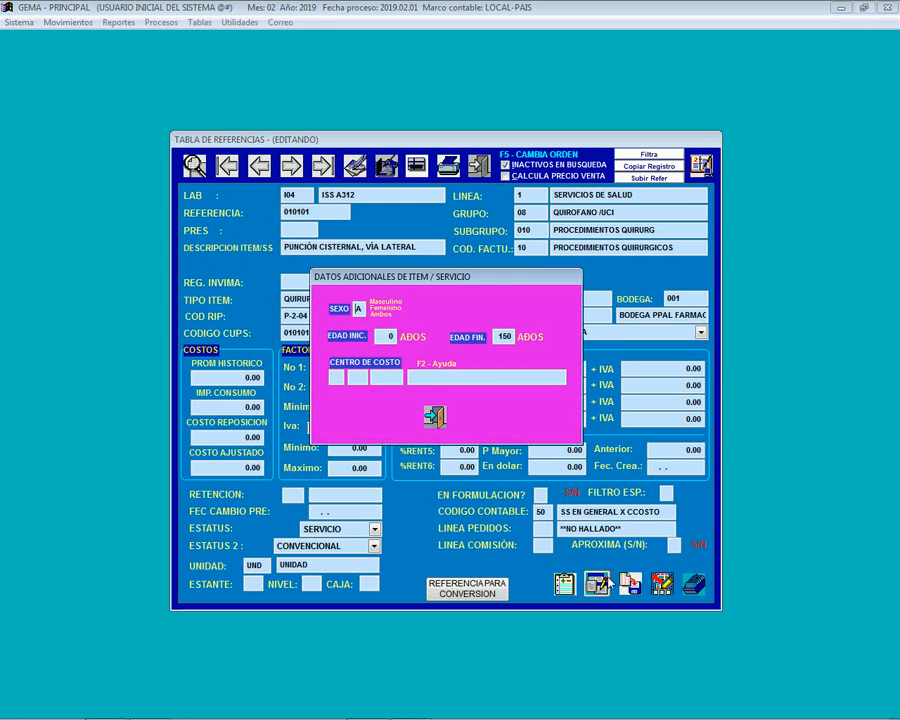
{"action": "left_click", "coordinate": [435, 425]}
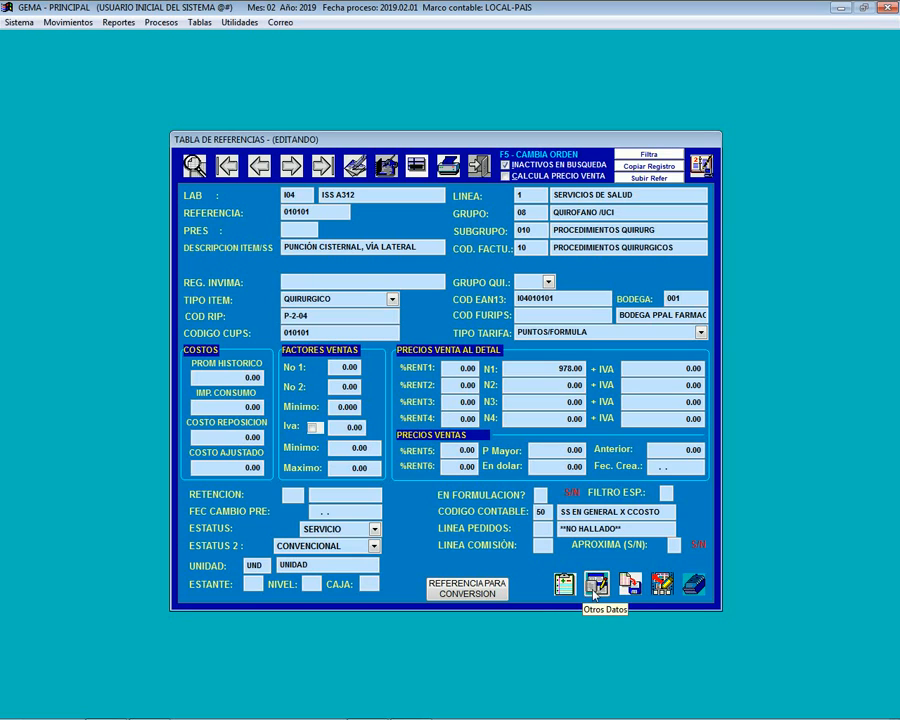
{"action": "left_click", "coordinate": [629, 584]}
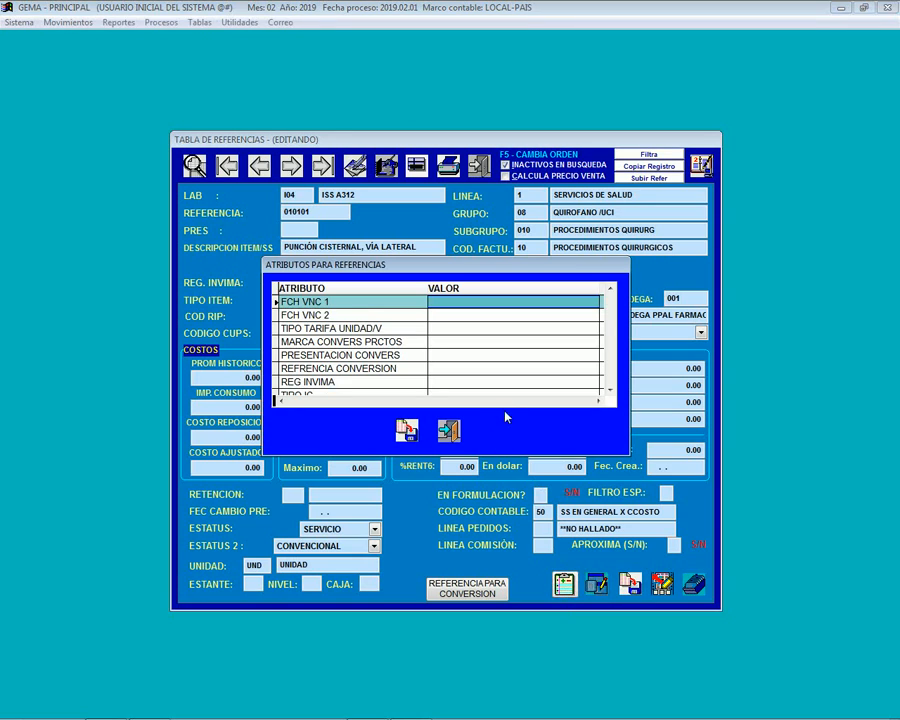
{"action": "left_click", "coordinate": [448, 431]}
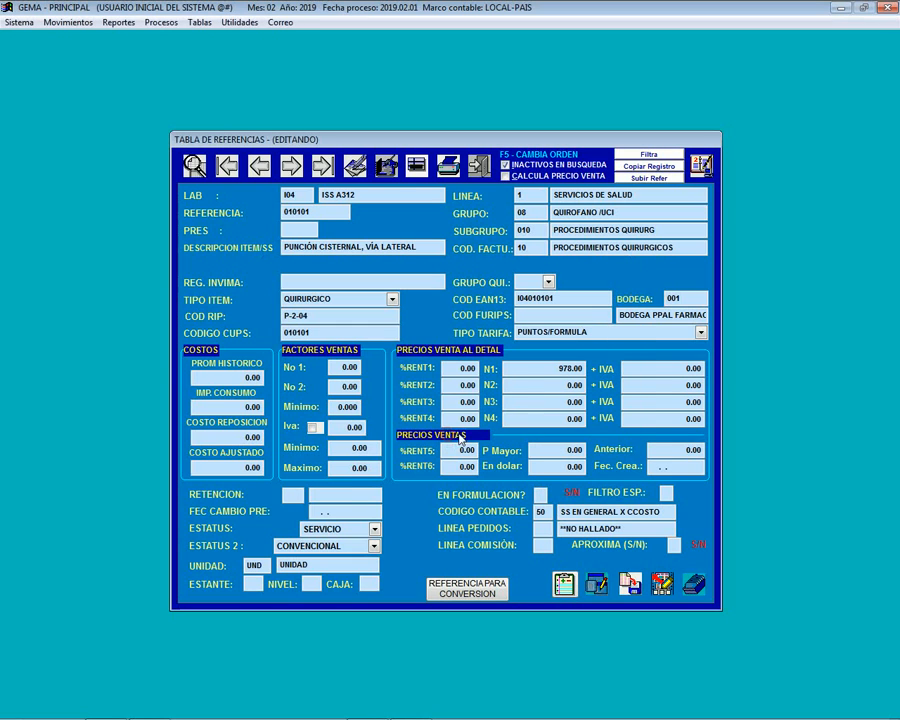
Cancel the editing of reference 010101 and exit the references table
{"action": "key", "text": "Escape"}
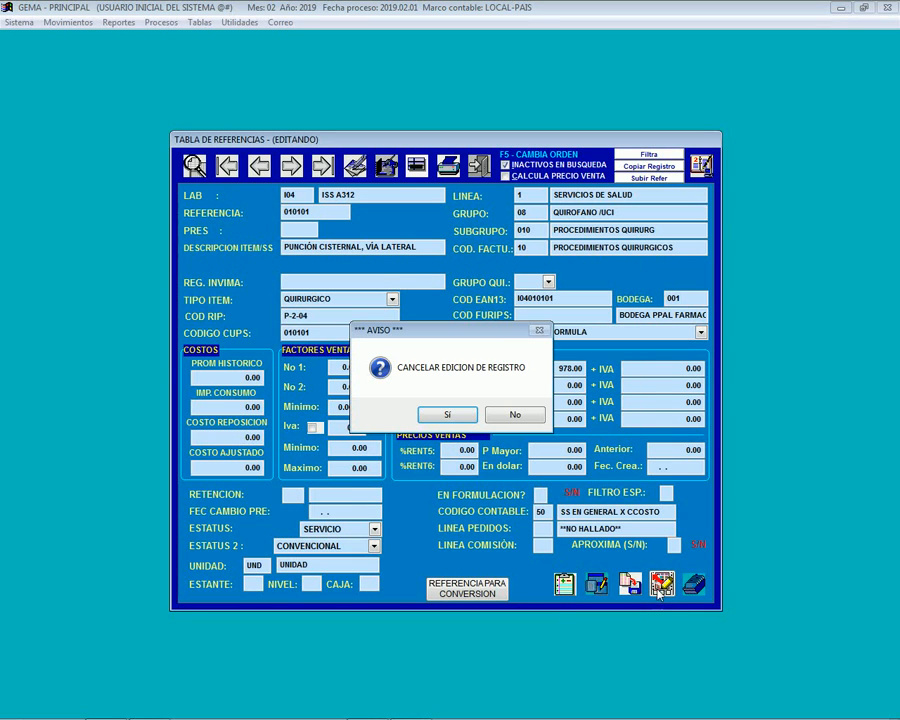
{"action": "left_click", "coordinate": [426, 414]}
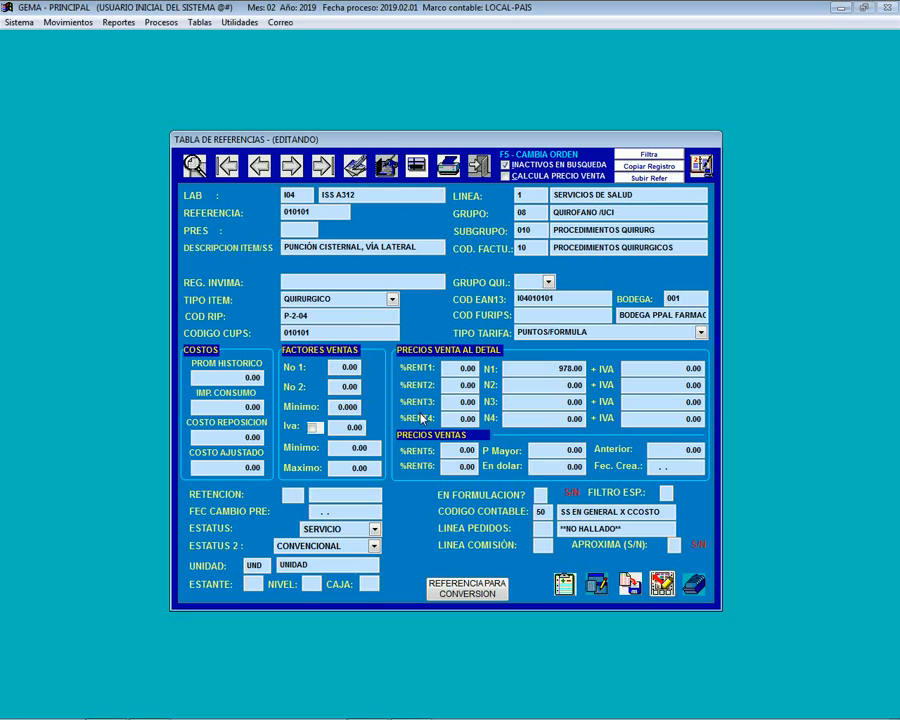
{"action": "left_click", "coordinate": [478, 166]}
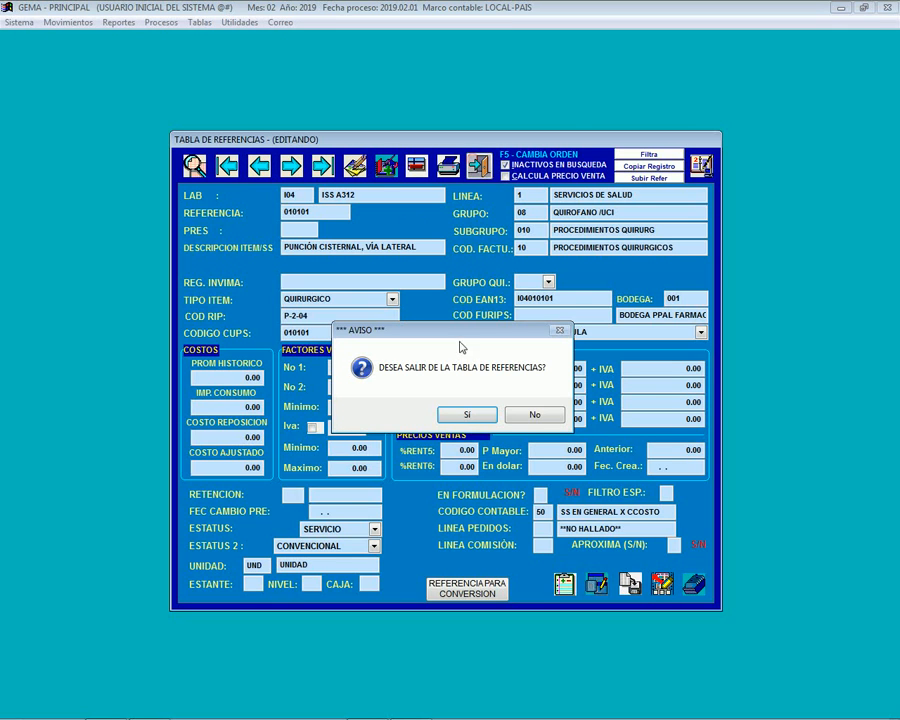
{"action": "left_click", "coordinate": [462, 413]}
Open the Codigos Contables table and review the accounting model 50 SS EN GENERAL X CCOSTO
{"action": "left_click", "coordinate": [200, 22]}
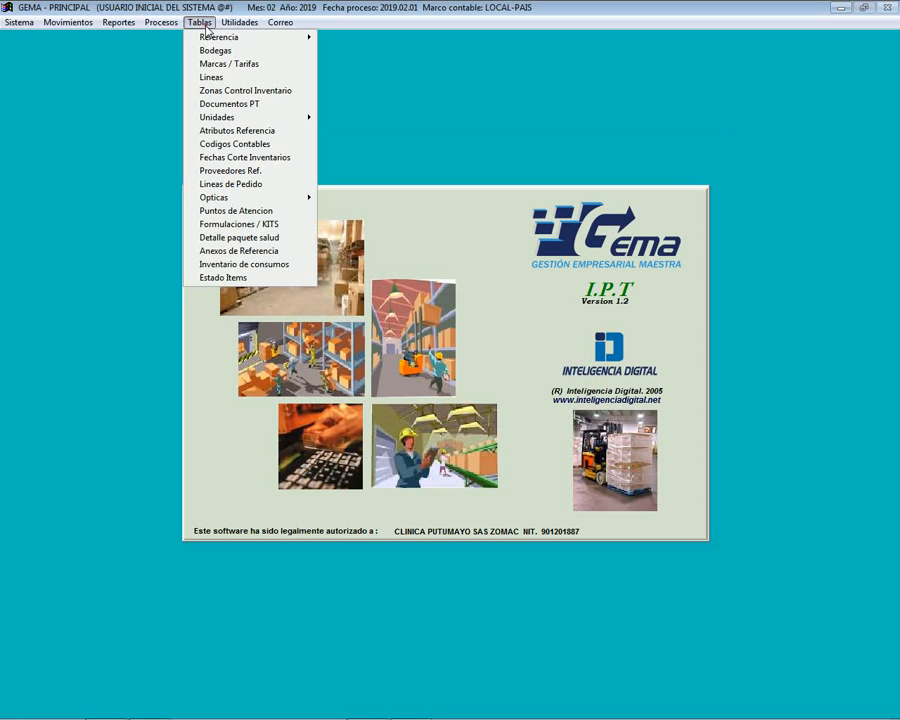
{"action": "left_click", "coordinate": [245, 147]}
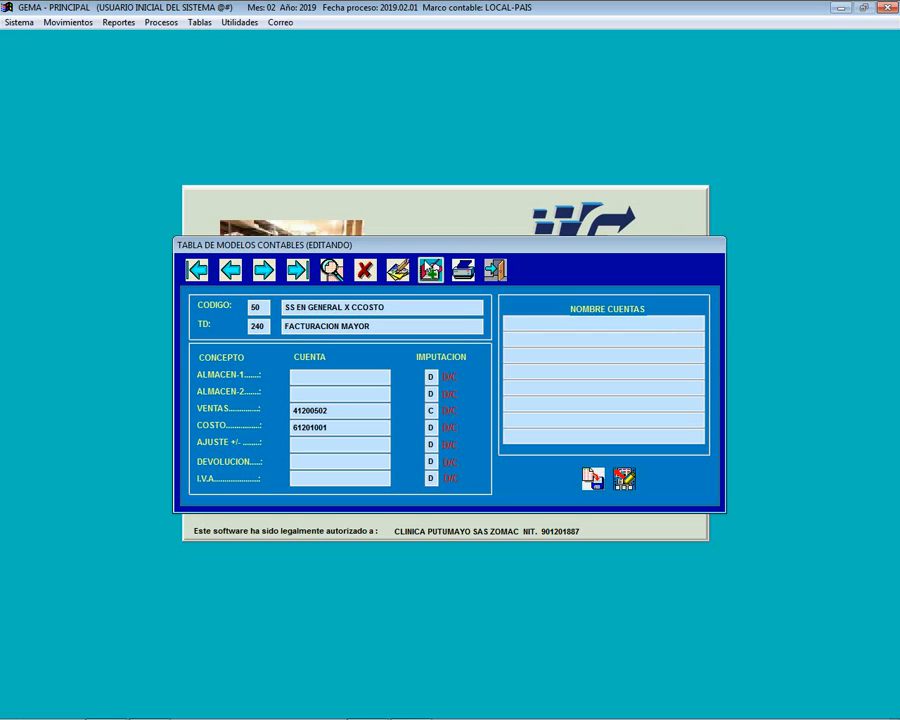
Try to add a new accounting model with code 50, then abandon the entry and close the table
{"action": "left_click", "coordinate": [431, 269]}
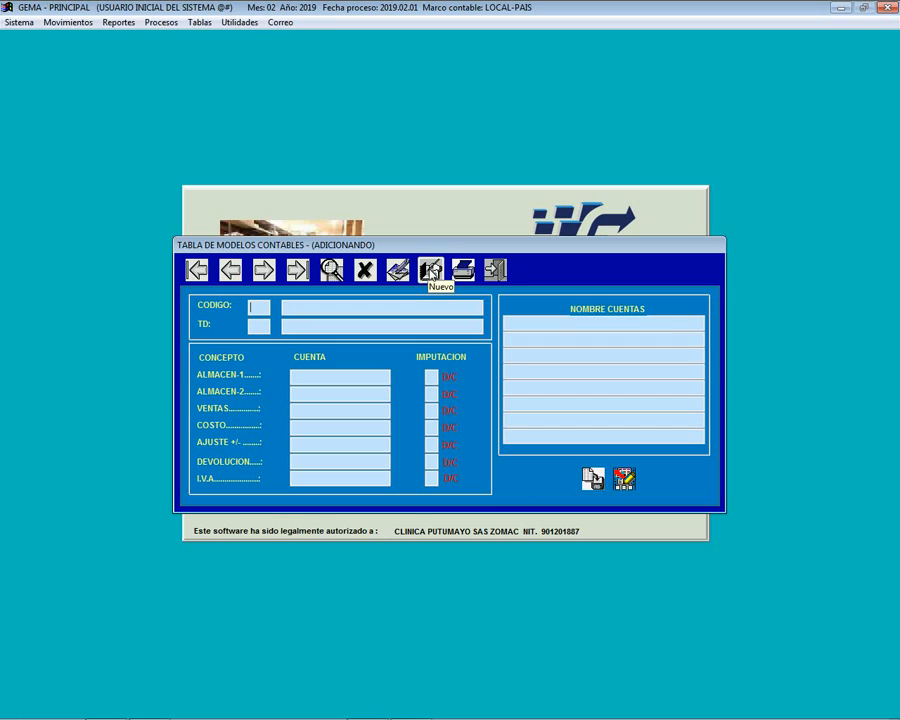
{"action": "left_click", "coordinate": [430, 270]}
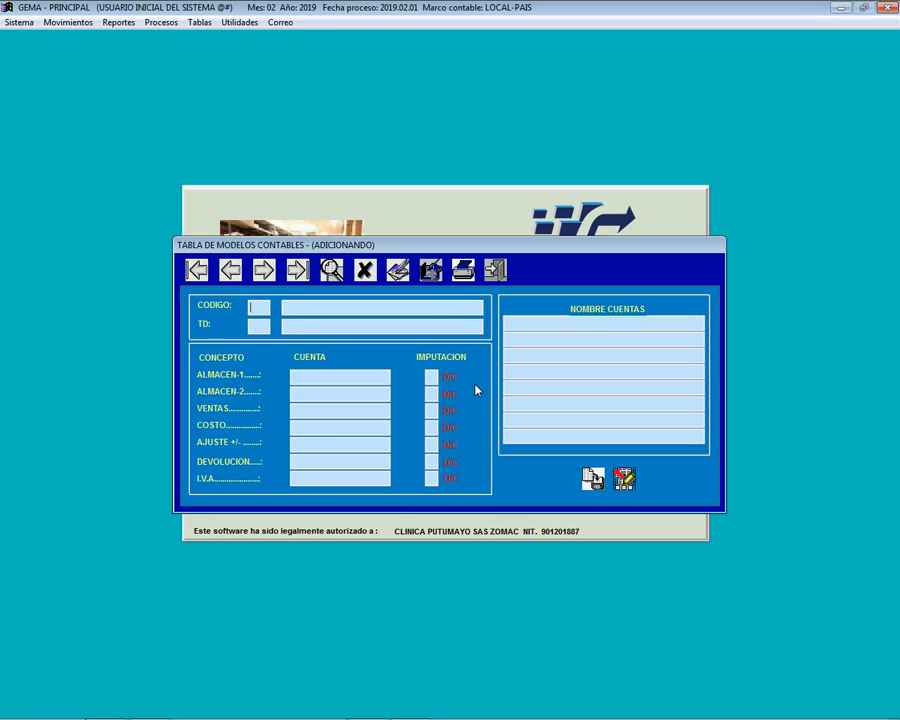
{"action": "key", "text": "Return"}
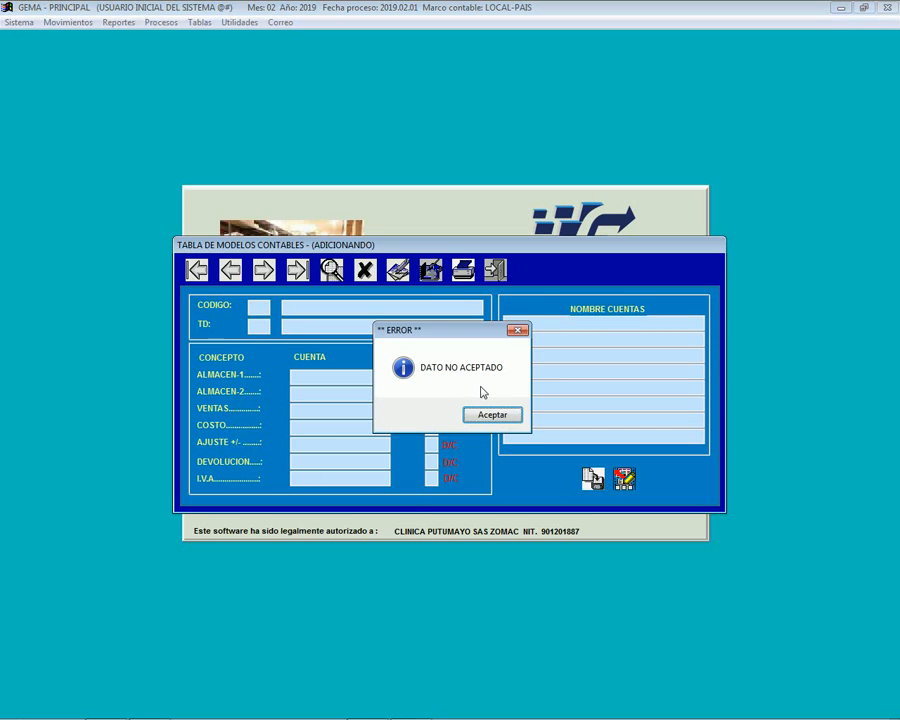
{"action": "key", "text": "Return"}
{"action": "type", "text": "50"}
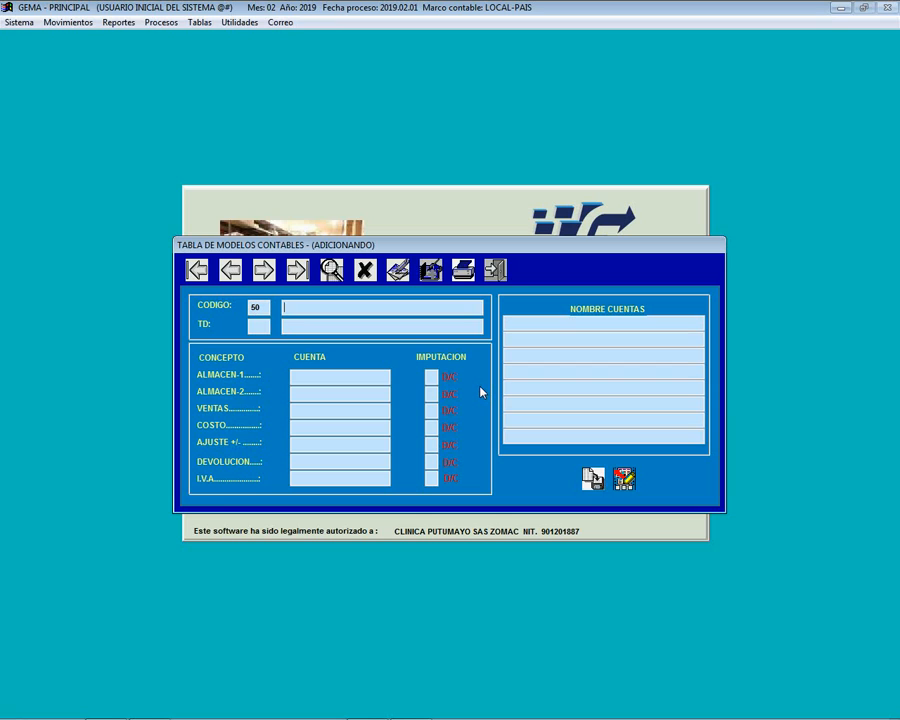
{"action": "key", "text": "Return"}
{"action": "key", "text": "Return"}
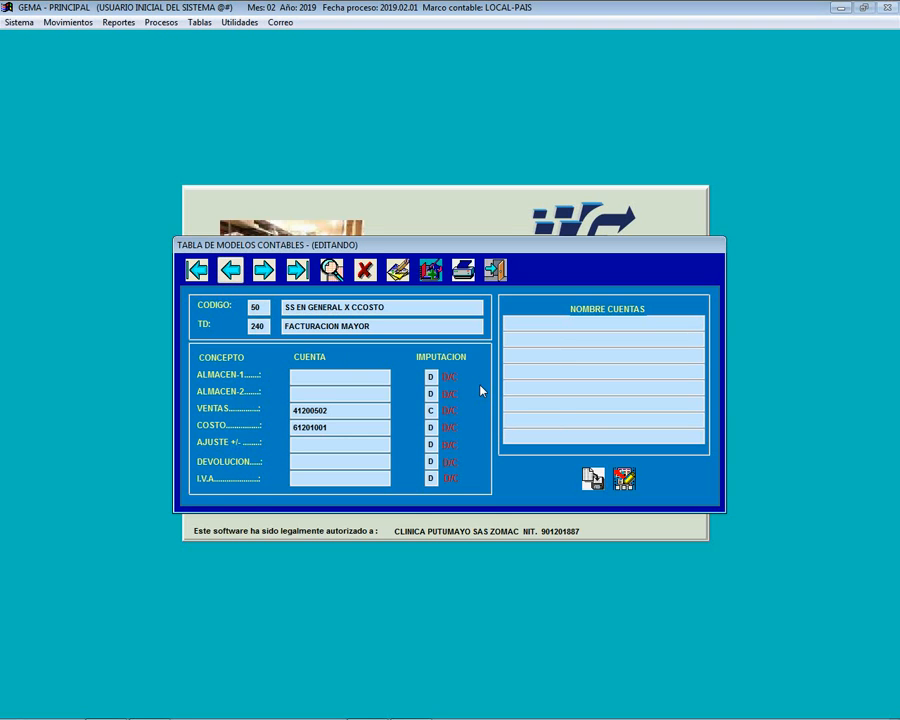
{"action": "left_click", "coordinate": [498, 268]}
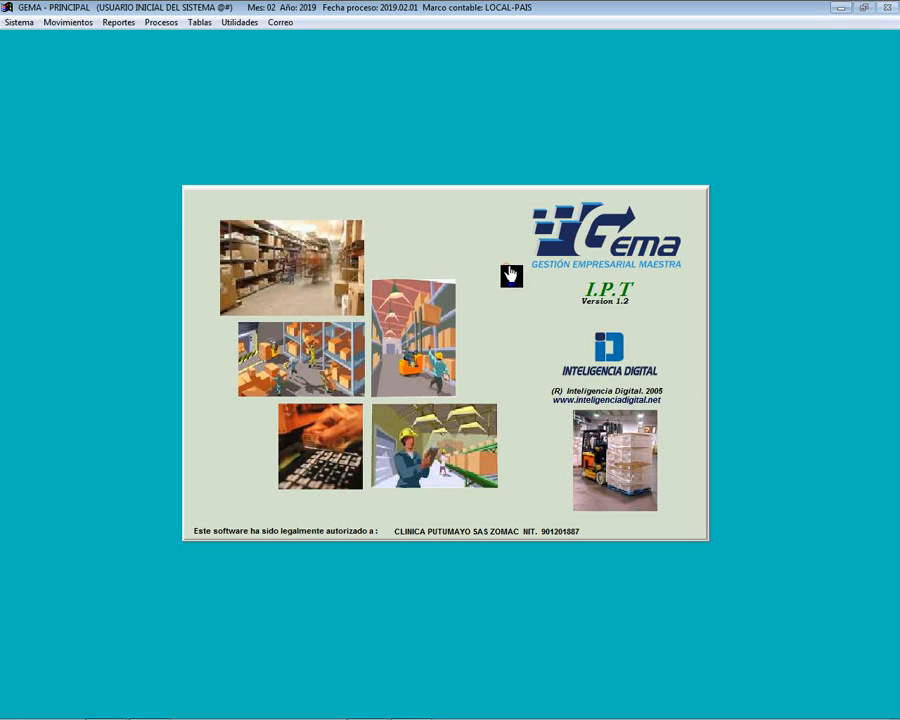
Reopen the Codigos Contables table and search the accounting models with document type 240
{"action": "left_click", "coordinate": [200, 22]}
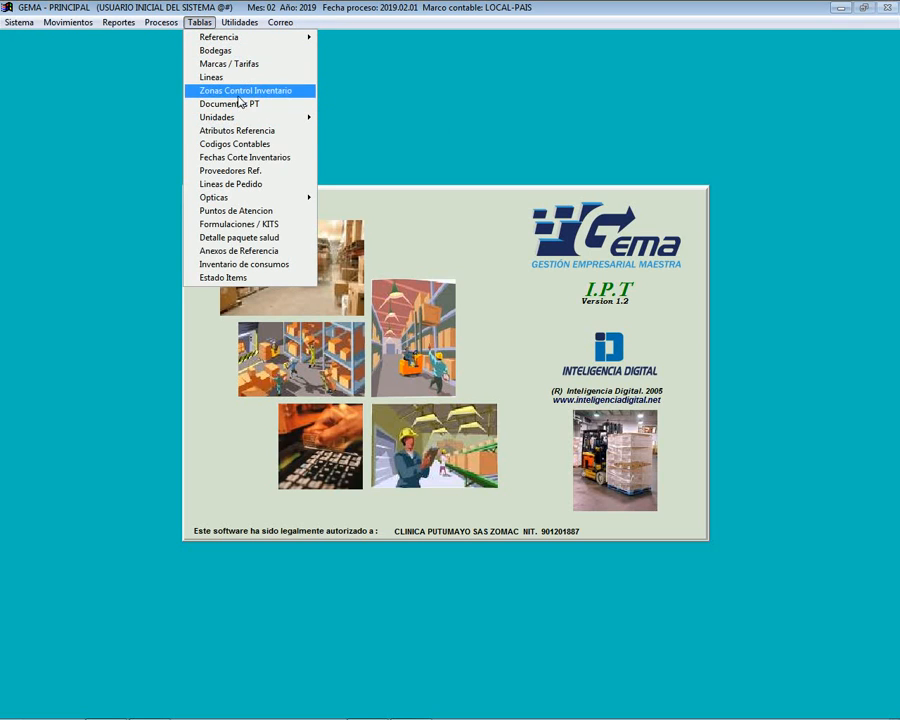
{"action": "left_click", "coordinate": [241, 144]}
{"action": "left_click", "coordinate": [333, 268]}
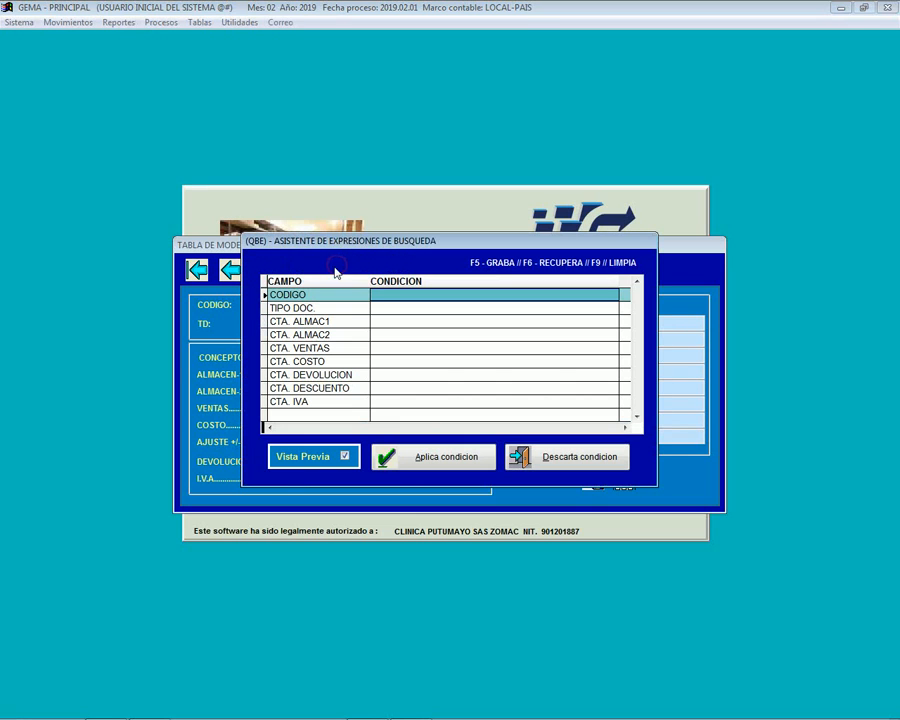
{"action": "key", "text": "Down"}
{"action": "type", "text": "240"}
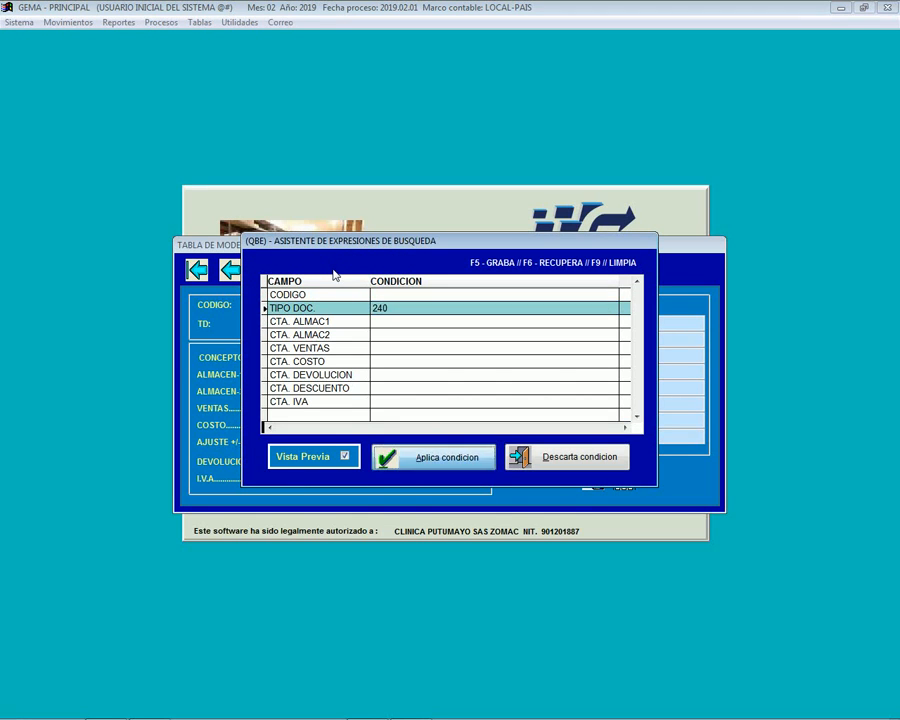
{"action": "key", "text": "Return"}
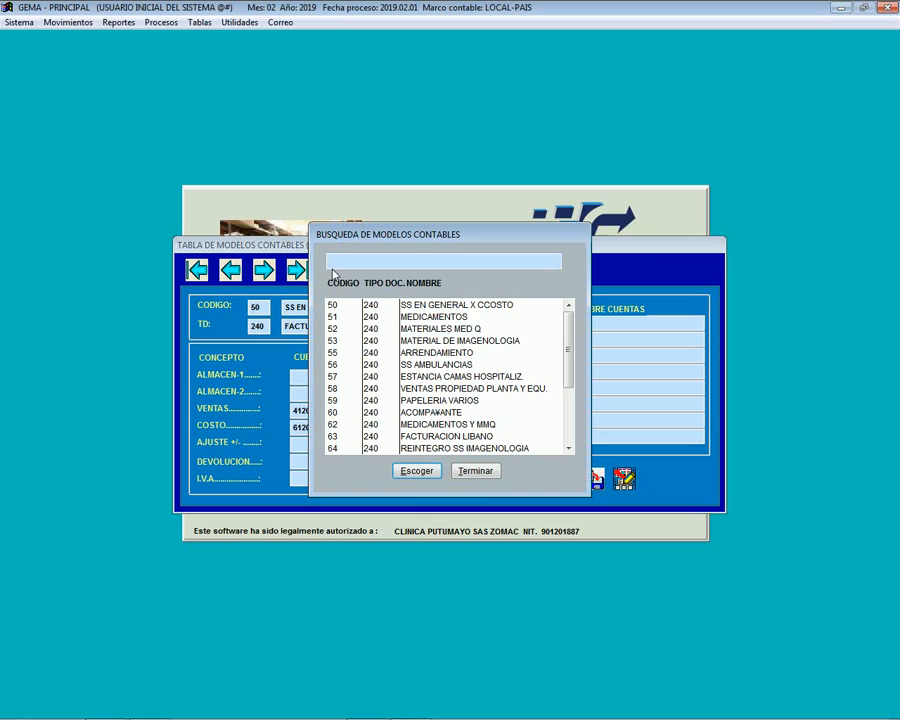
Browse the found accounting models to 51 MEDICAMENTOS, end the search, discard the condition and close the table
{"action": "key", "text": "Down"}
{"action": "key", "text": "Down"}
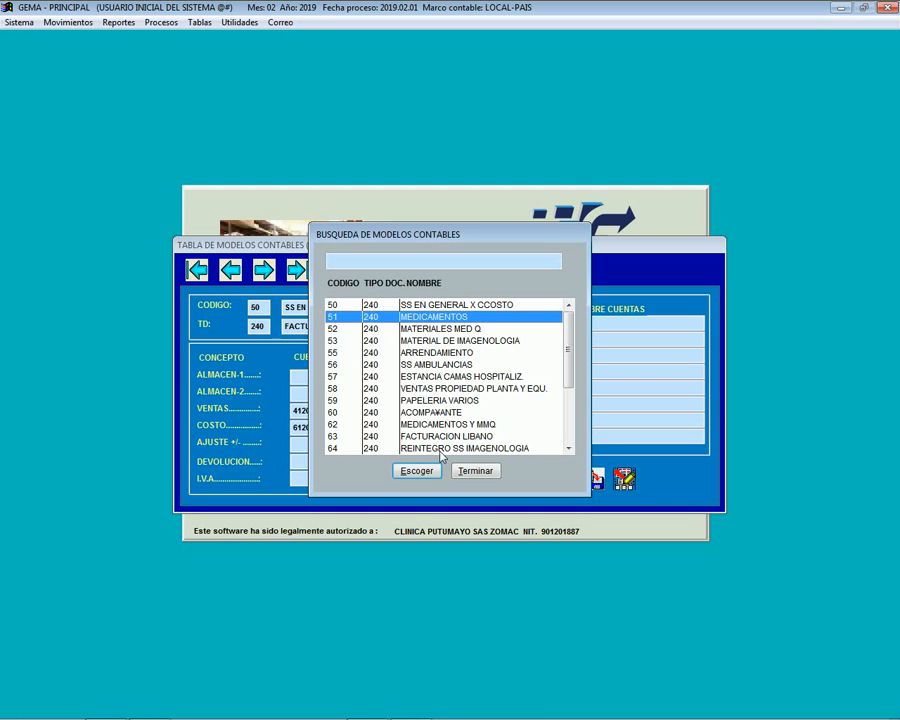
{"action": "left_click", "coordinate": [465, 470]}
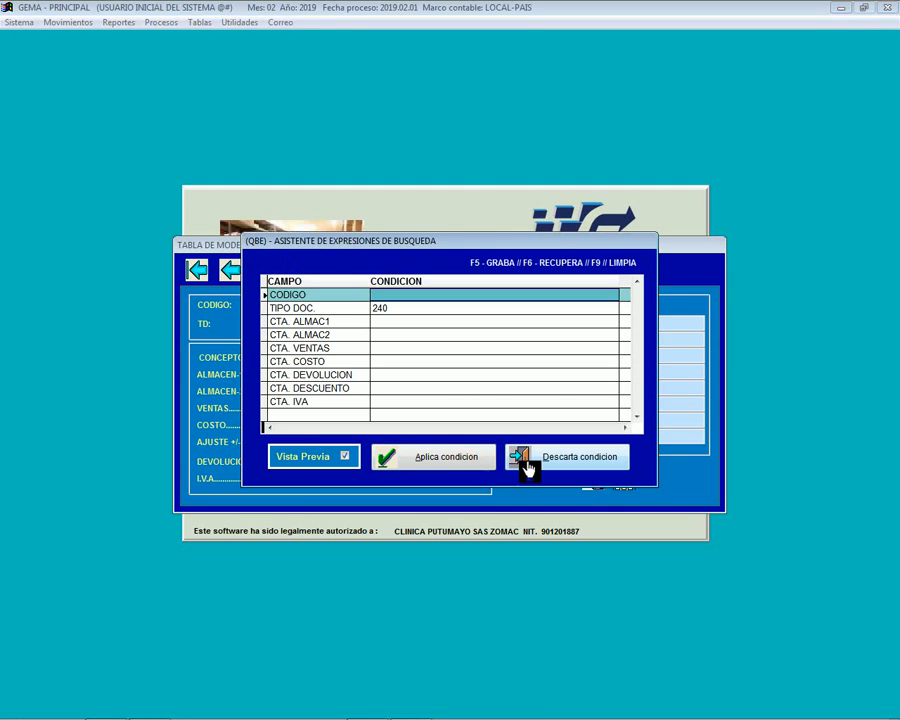
{"action": "left_click", "coordinate": [535, 463]}
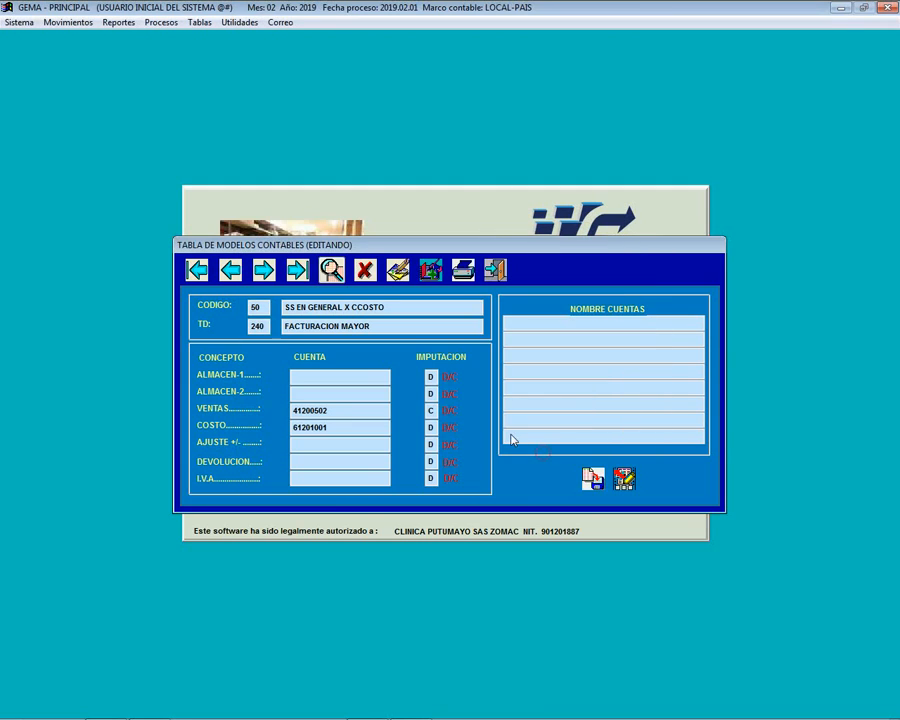
{"action": "left_click", "coordinate": [495, 271]}
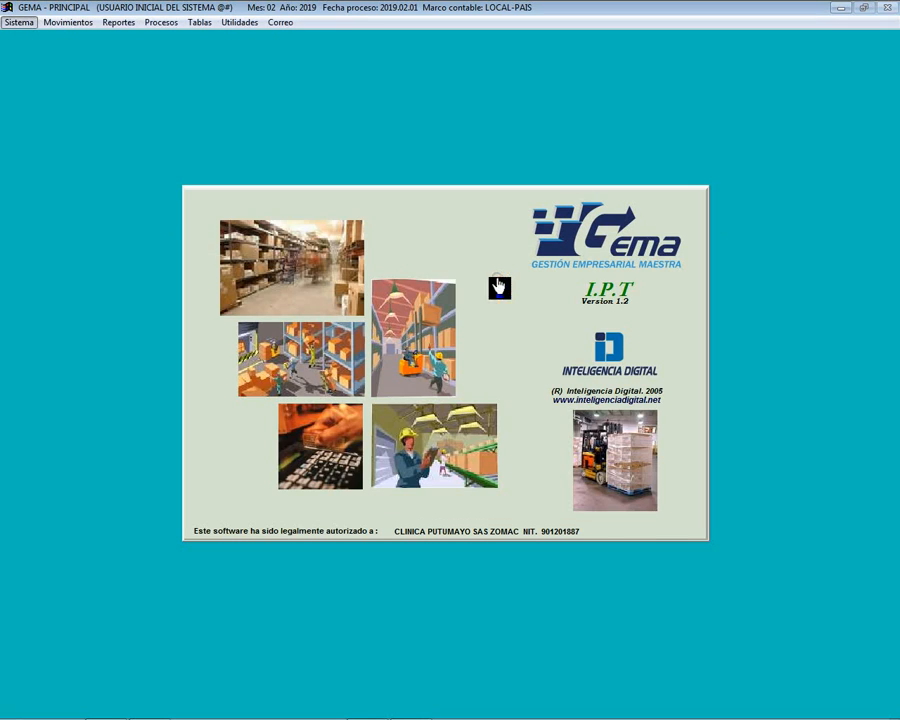
Open the Fechas Corte Inventarios table, review the cut-off date record of warehouse 001, and close the table without changes
{"action": "left_click", "coordinate": [199, 22]}
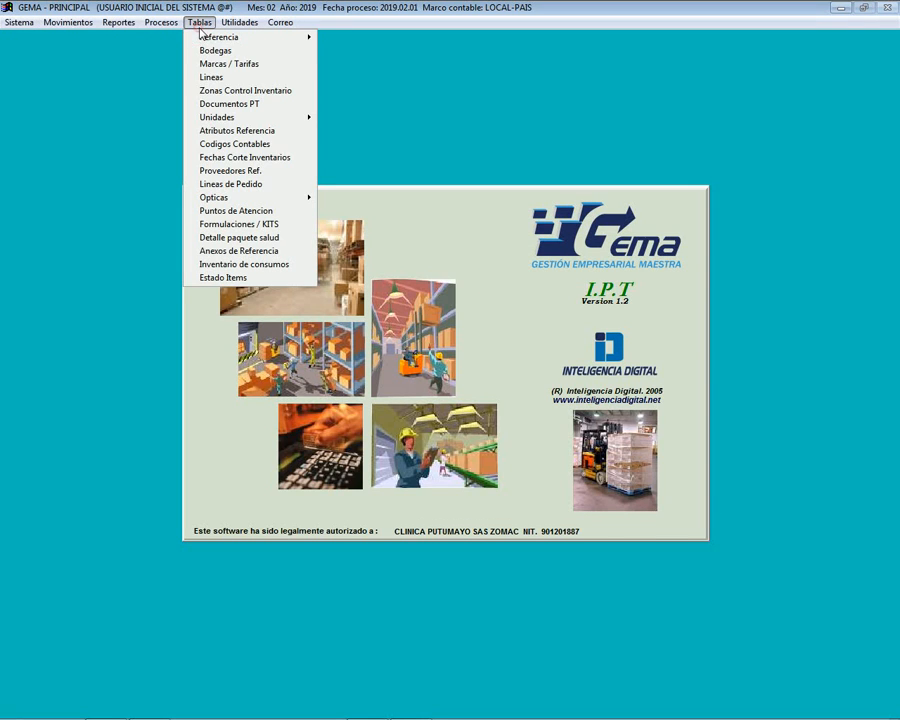
{"action": "left_click", "coordinate": [248, 160]}
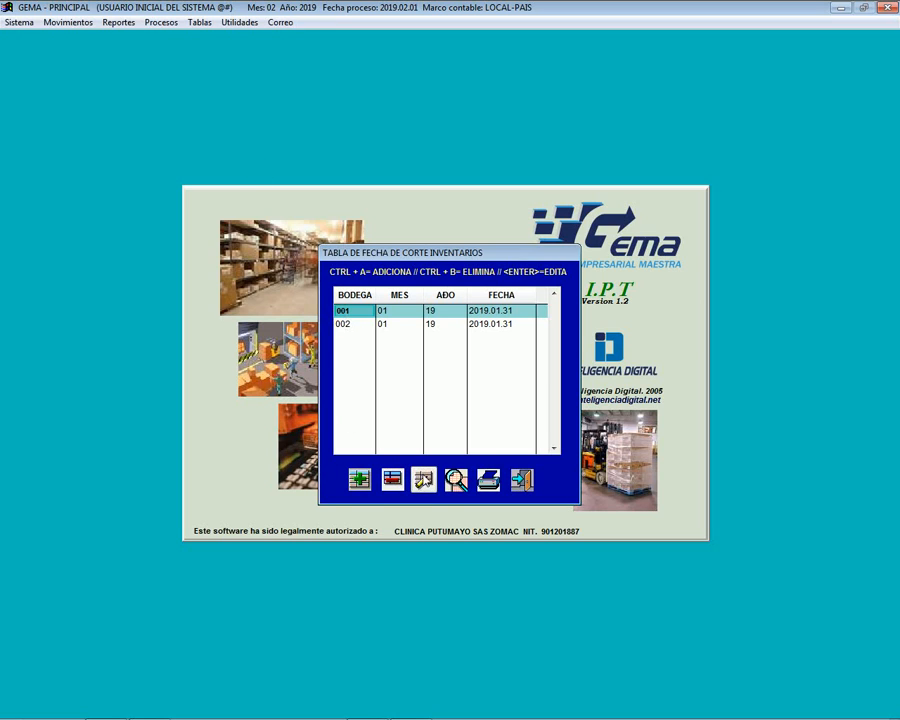
{"action": "left_click", "coordinate": [420, 480]}
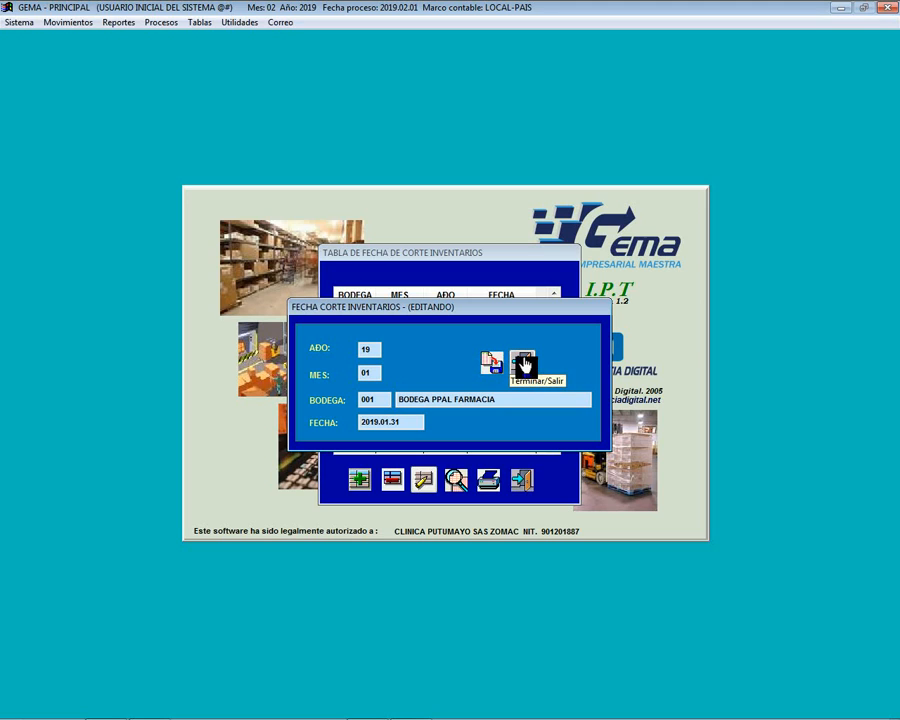
{"action": "left_click", "coordinate": [524, 362]}
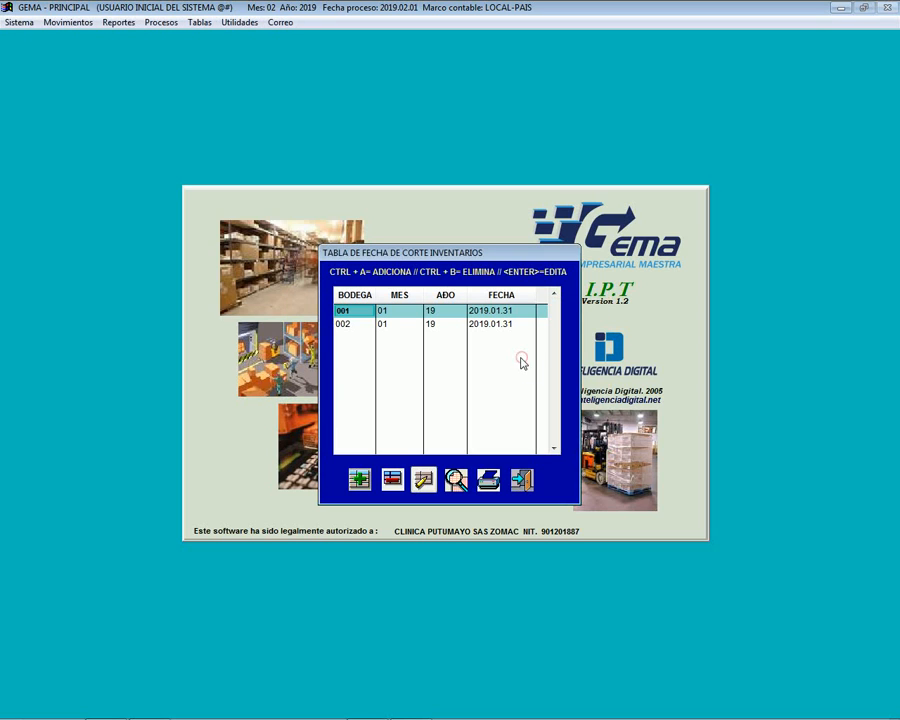
{"action": "left_click", "coordinate": [524, 476]}
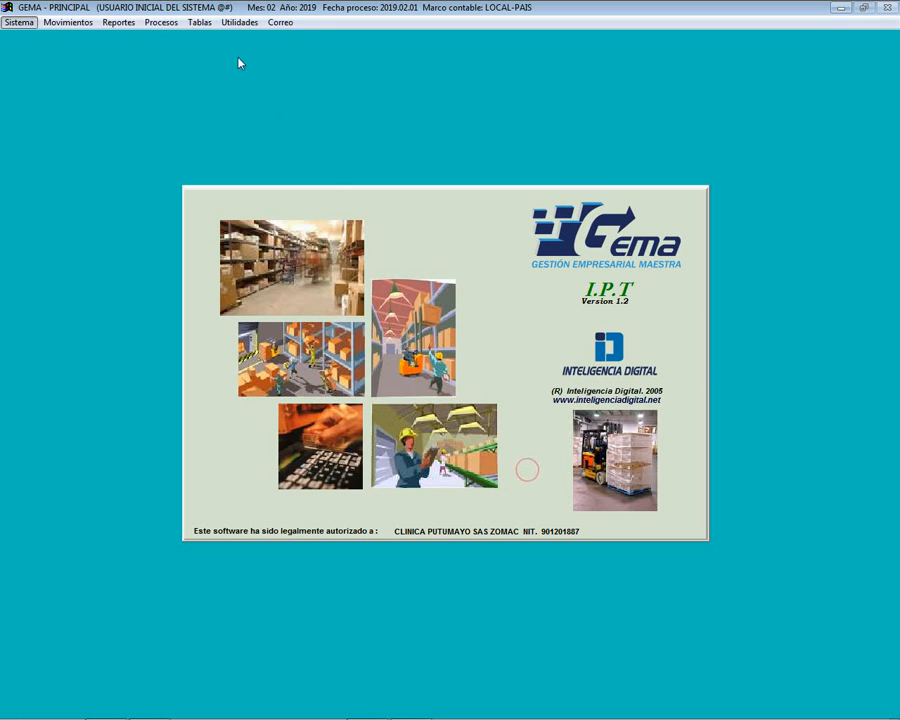
Open the Proveedores Ref. table, review the products related to the displayed supplier, and exit the table
{"action": "left_click", "coordinate": [198, 20]}
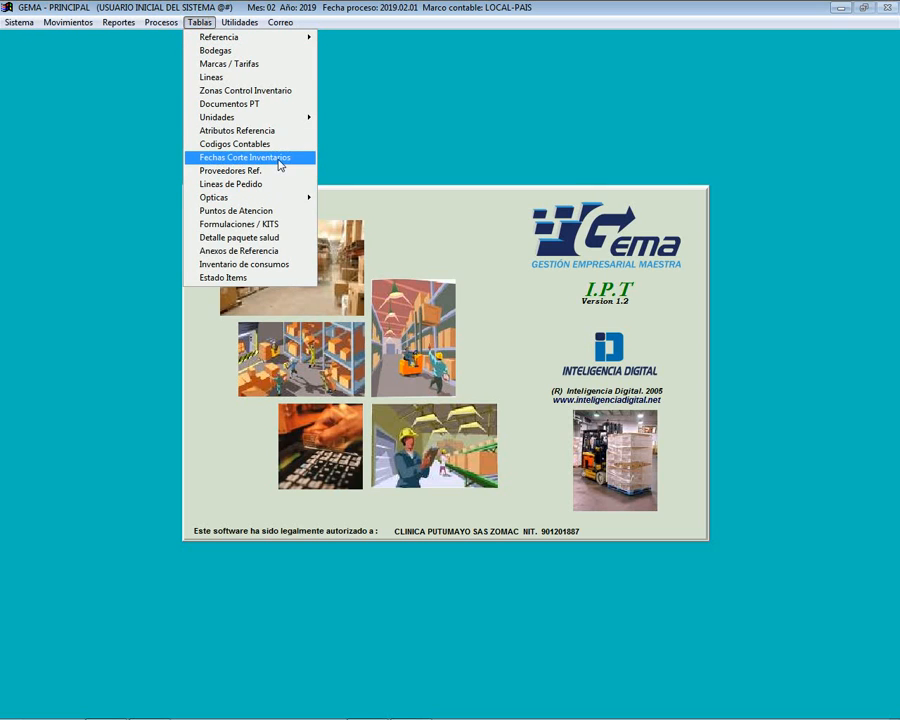
{"action": "left_click", "coordinate": [242, 172]}
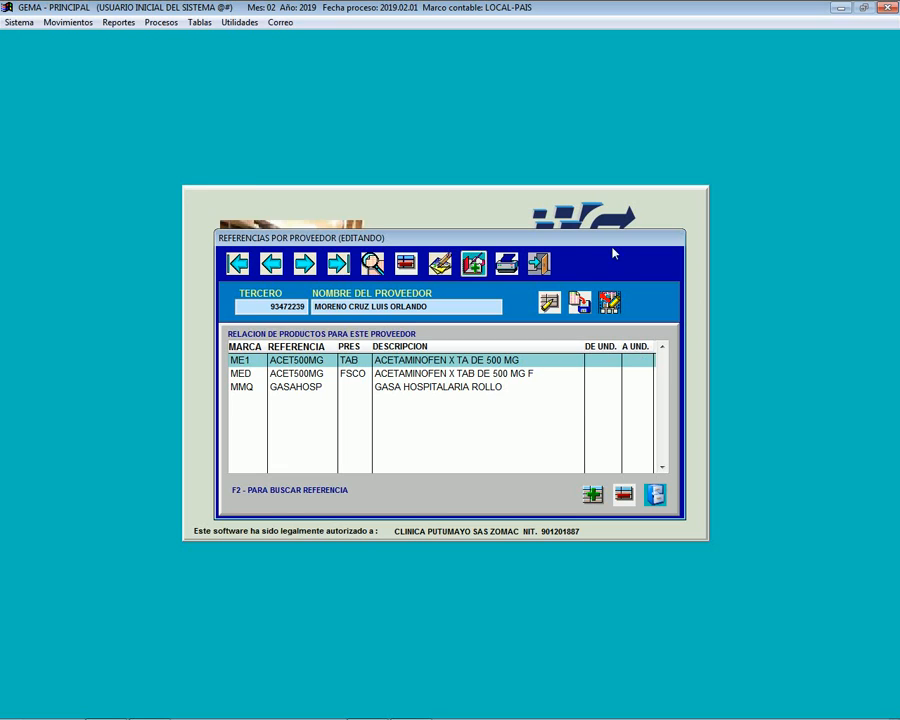
{"action": "left_click", "coordinate": [540, 262]}
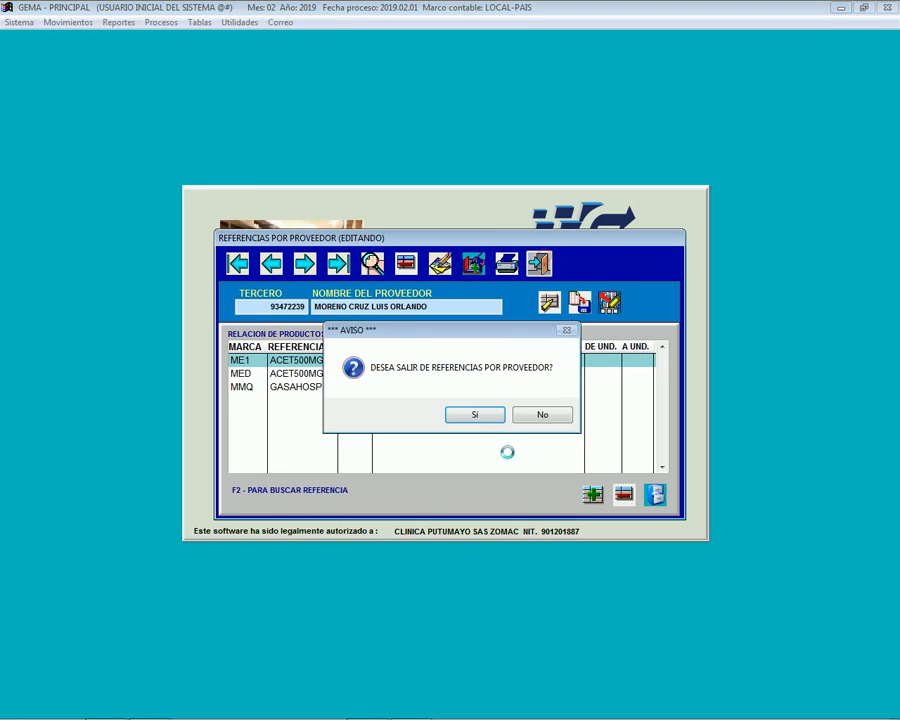
{"action": "left_click", "coordinate": [475, 415]}
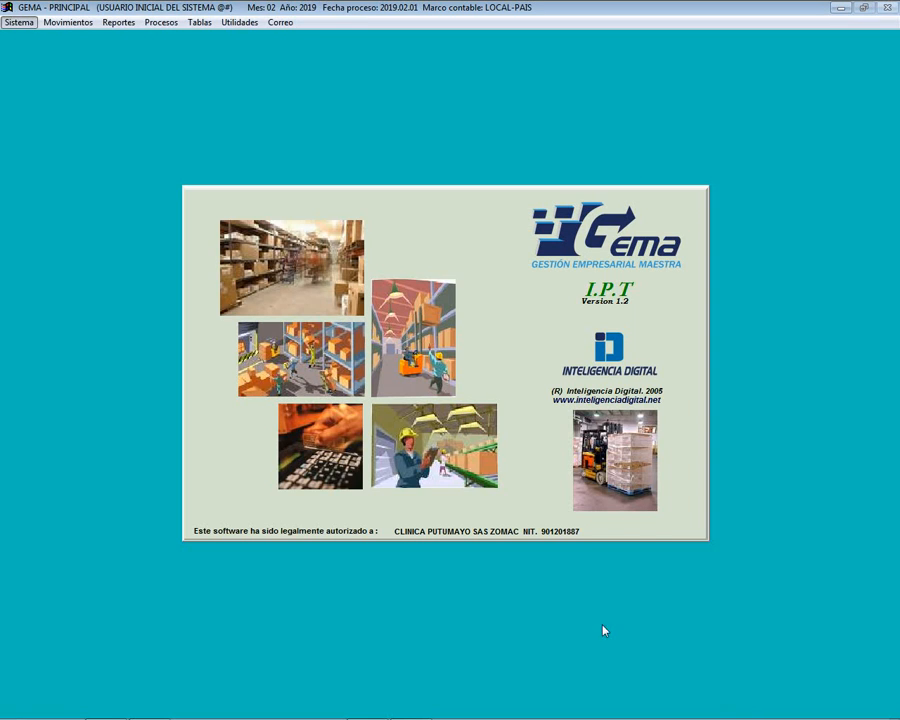
Open the Lineas de Pedido table
{"action": "left_click", "coordinate": [193, 23]}
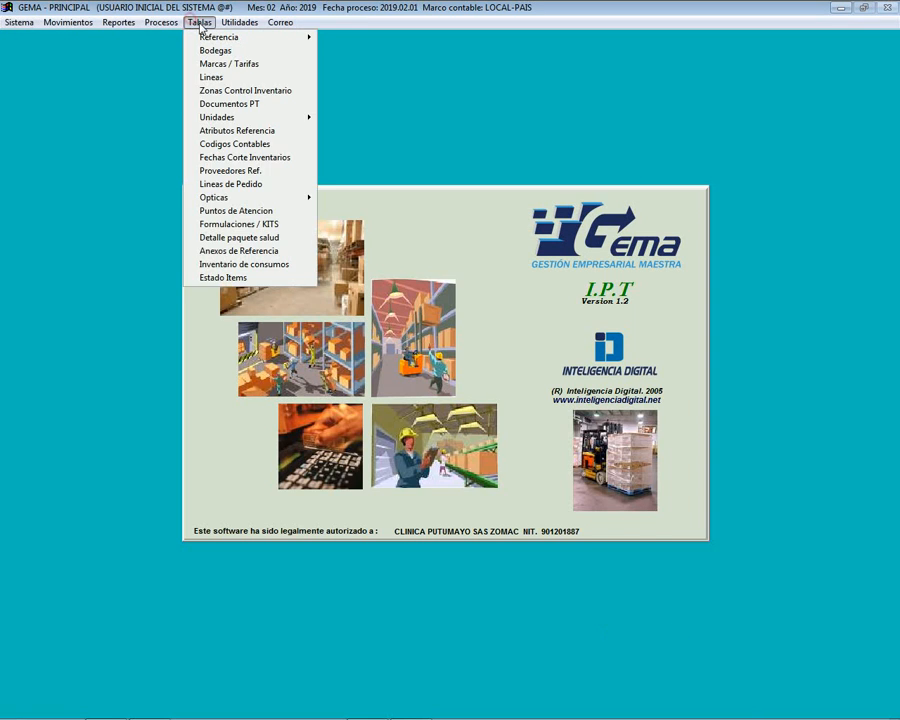
{"action": "left_click", "coordinate": [243, 187]}
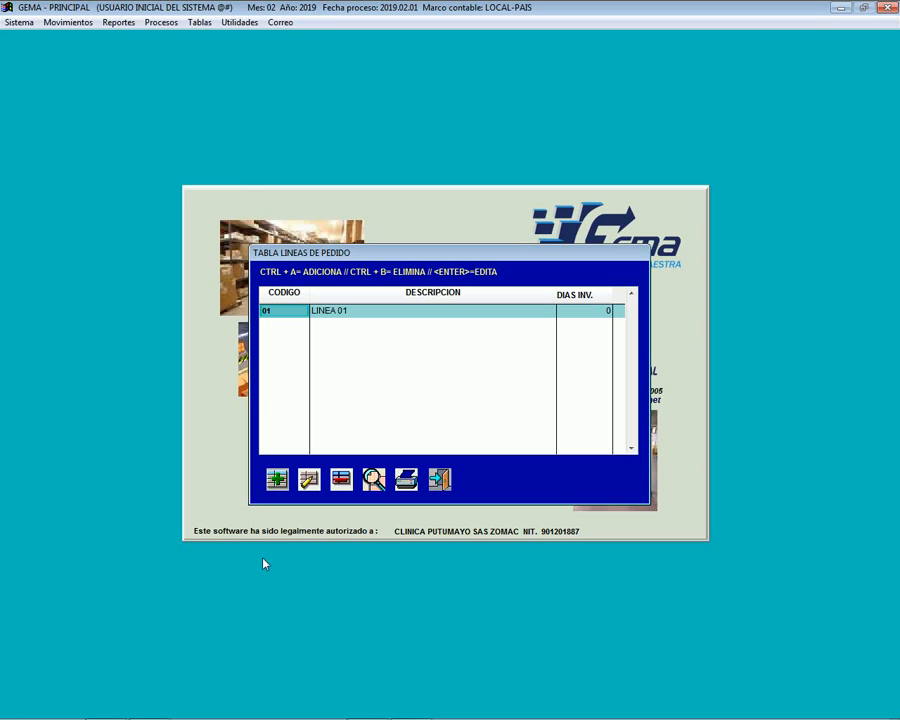
{"action": "mouse_move", "coordinate": [263, 718]}
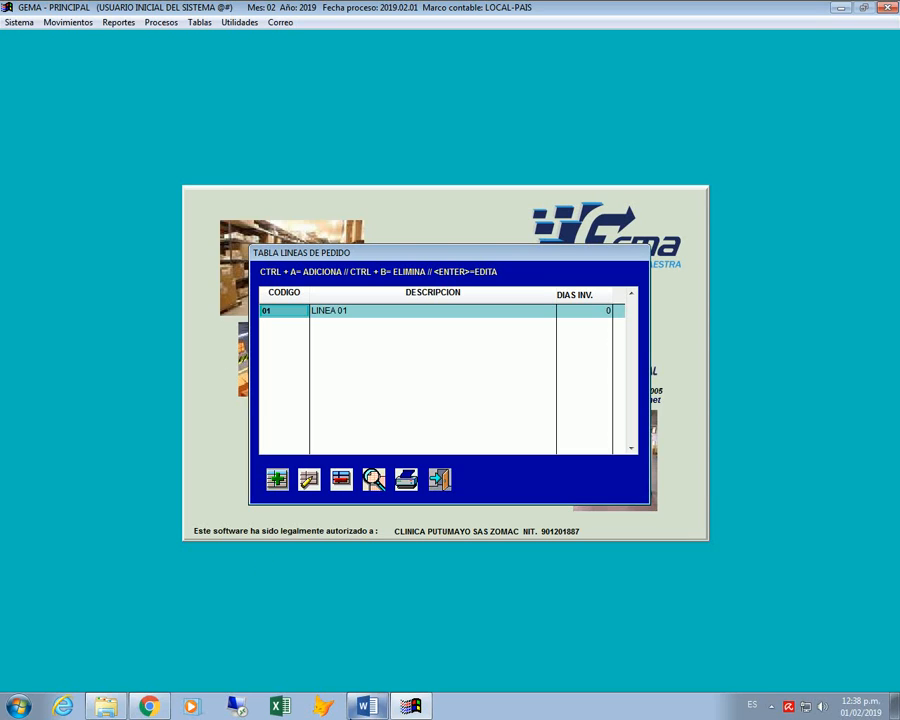
{"action": "mouse_move", "coordinate": [366, 712]}
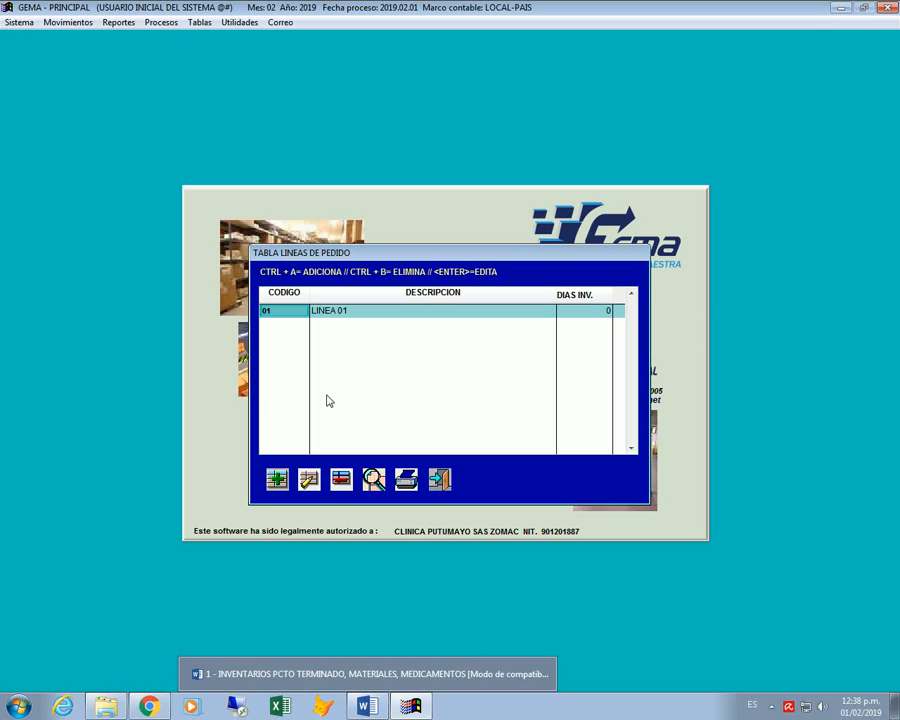
Try to add a new order line with code 02 and the name PRUEBA
{"action": "left_click", "coordinate": [278, 479]}
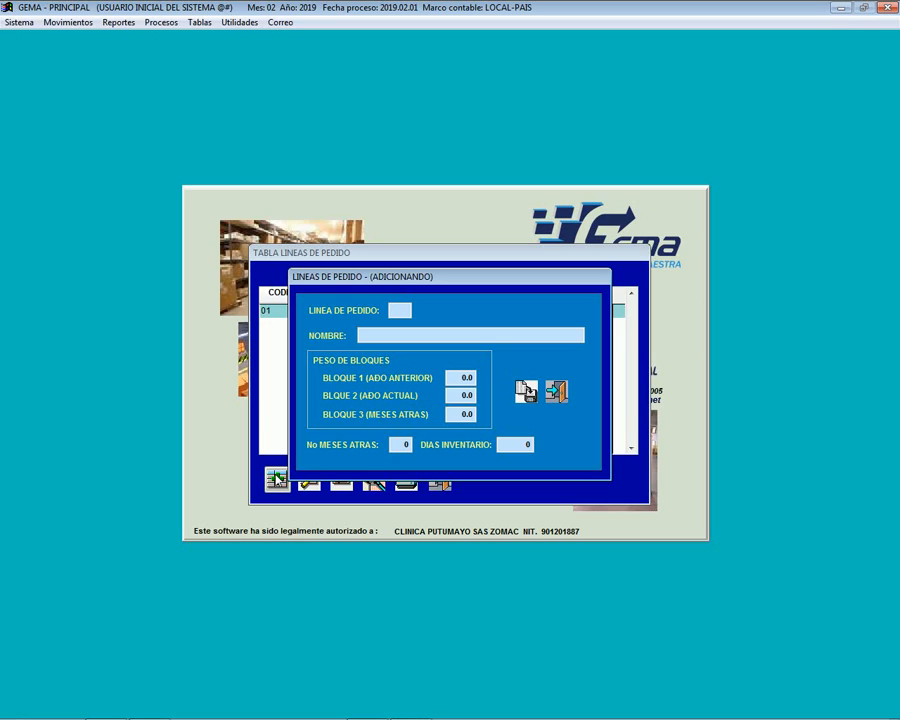
{"action": "type", "text": "02"}
{"action": "type", "text": "PRUEBA"}
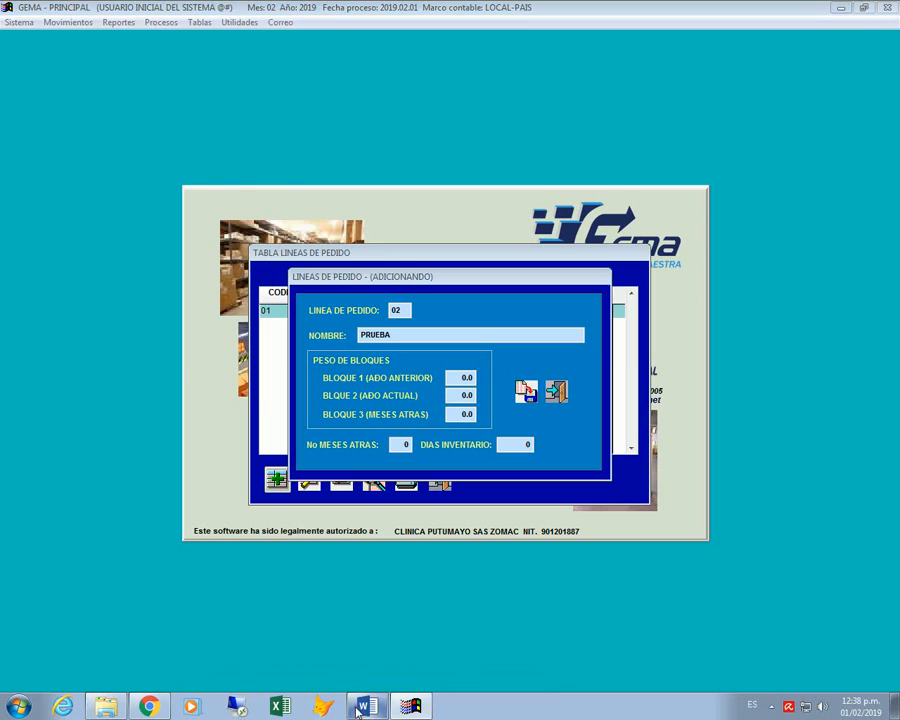
Switch to the inventory manual in Word and read the Líneas de Pedido section, including its soap product-line examples
{"action": "left_click", "coordinate": [362, 707]}
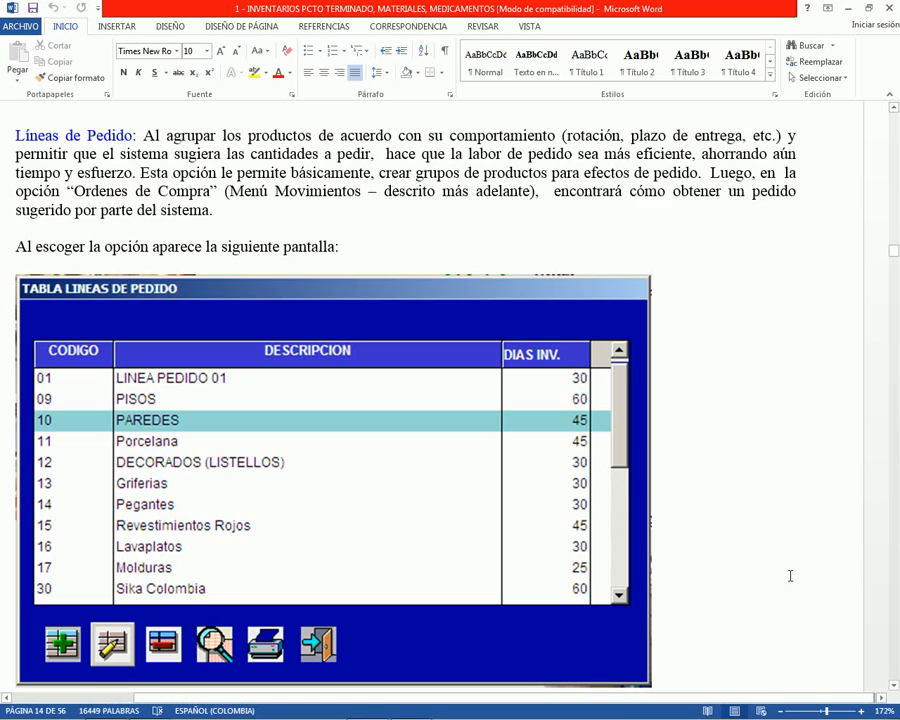
{"action": "scroll", "coordinate": [790, 576], "scroll_direction": "down", "scroll_amount": 7}
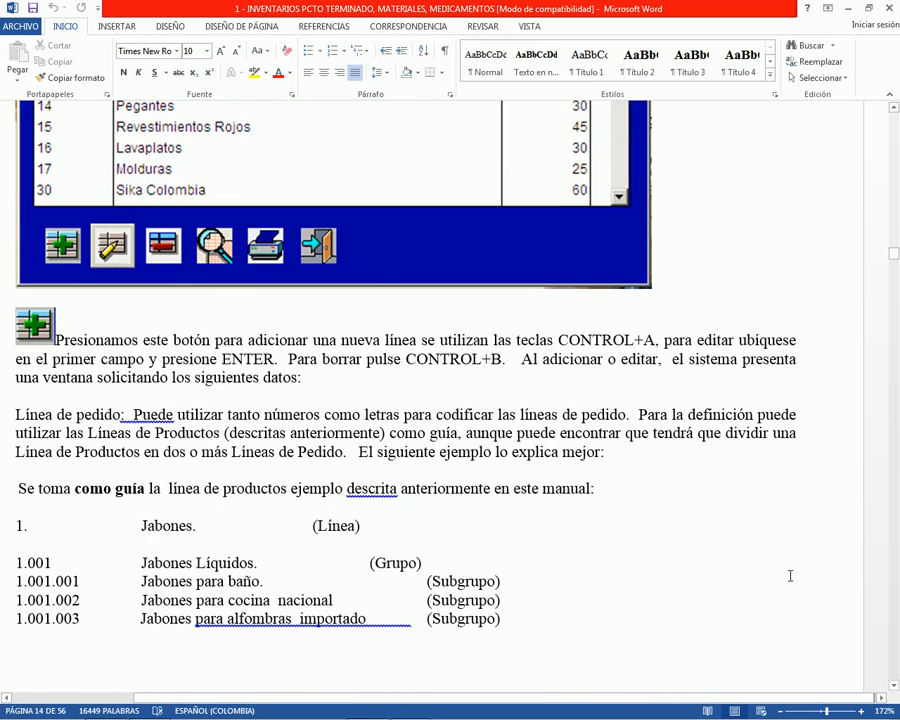
{"action": "scroll", "coordinate": [790, 576], "scroll_direction": "down", "scroll_amount": 8}
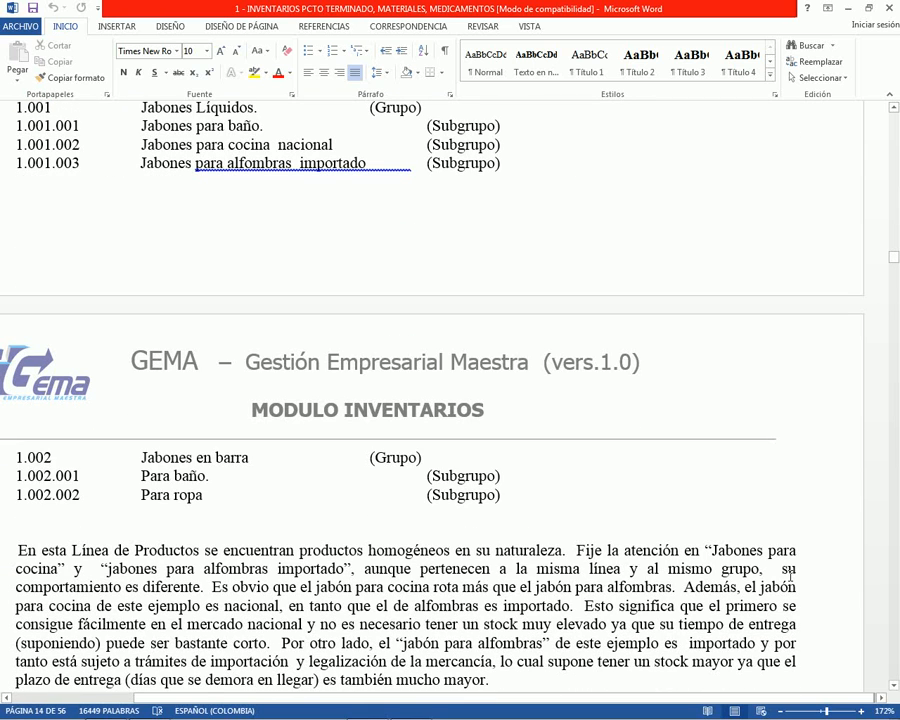
{"action": "scroll", "coordinate": [790, 576], "scroll_direction": "down", "scroll_amount": 1}
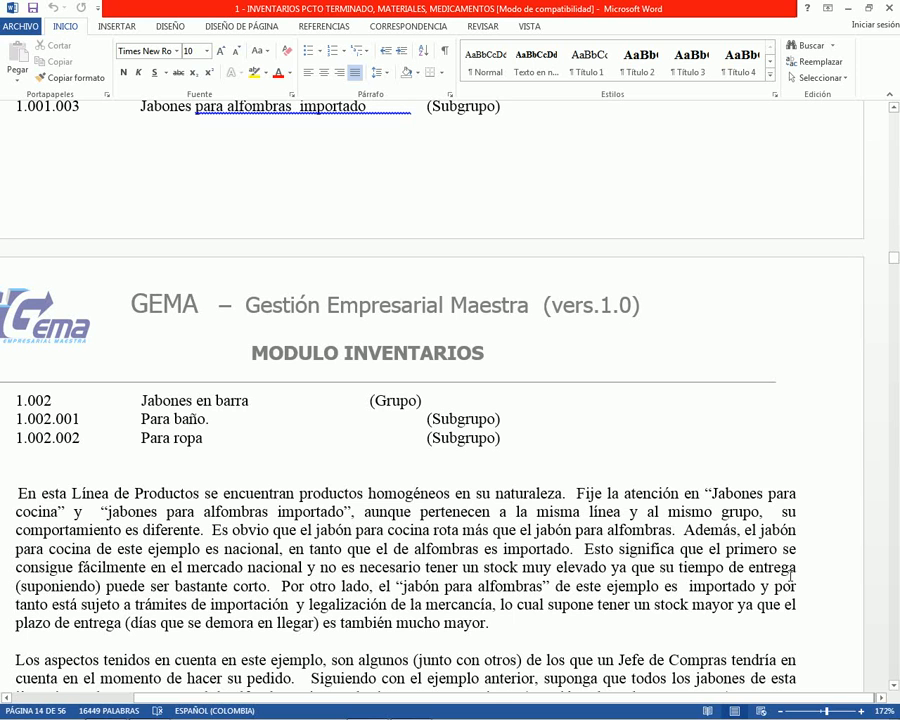
{"action": "scroll", "coordinate": [790, 576], "scroll_direction": "down", "scroll_amount": 1}
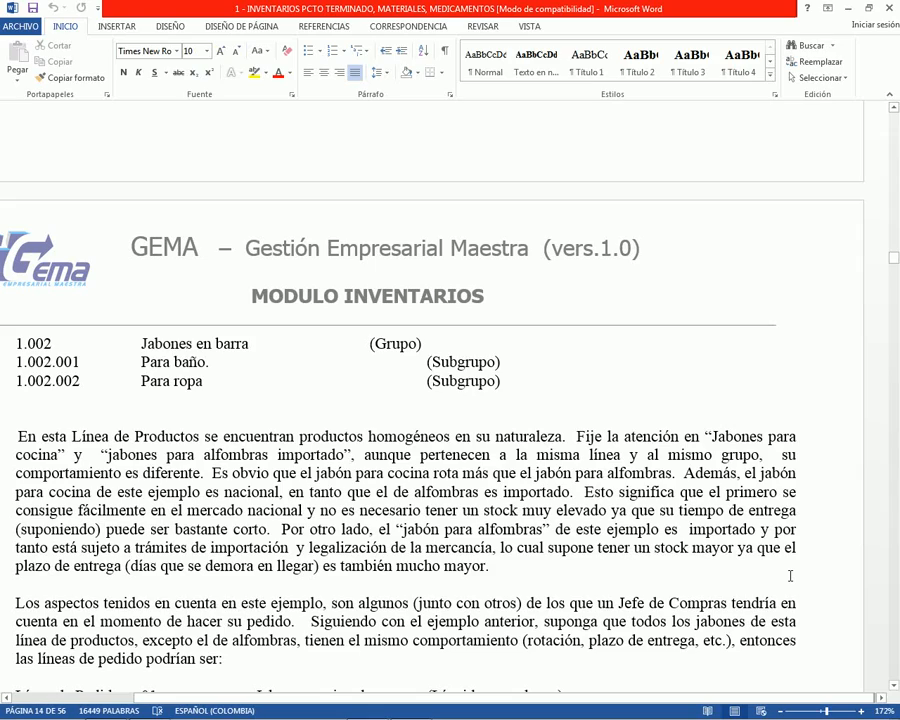
{"action": "scroll", "coordinate": [790, 576], "scroll_direction": "down", "scroll_amount": 9}
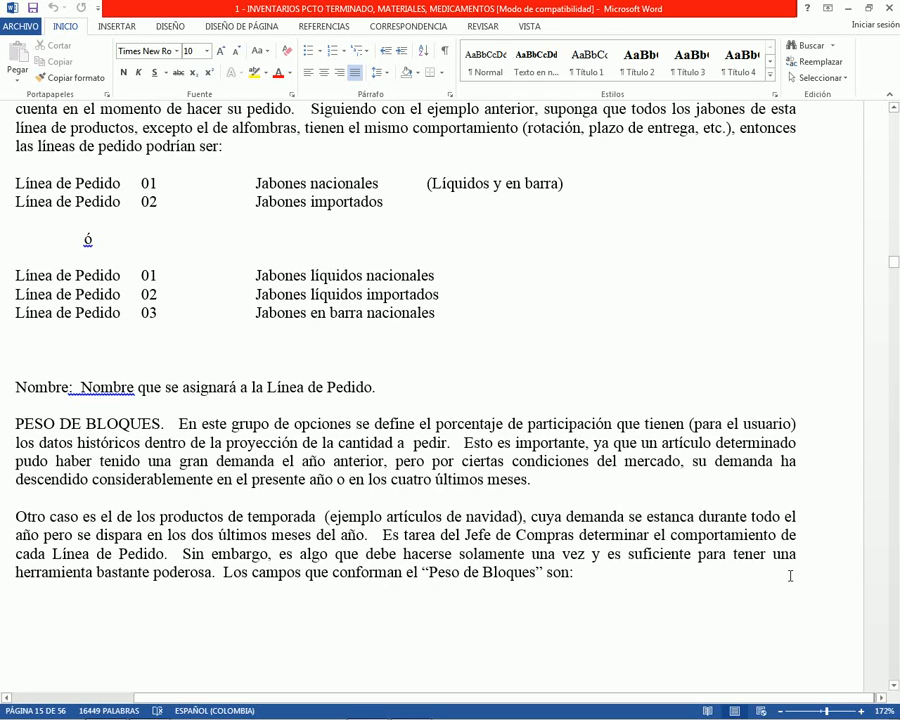
{"action": "scroll", "coordinate": [790, 576], "scroll_direction": "down", "scroll_amount": 2}
{"action": "scroll", "coordinate": [787, 576], "scroll_direction": "down", "scroll_amount": 5}
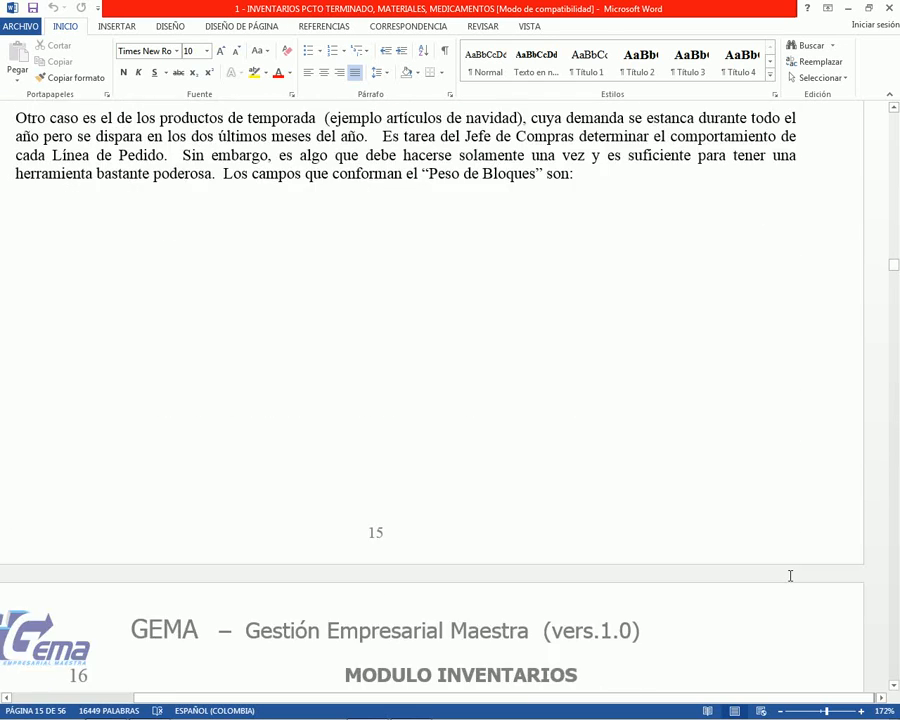
Read the manual's LAVAPLATOS example and its explanation of block weights, months back and inventory days
{"action": "scroll", "coordinate": [789, 576], "scroll_direction": "down", "scroll_amount": 10}
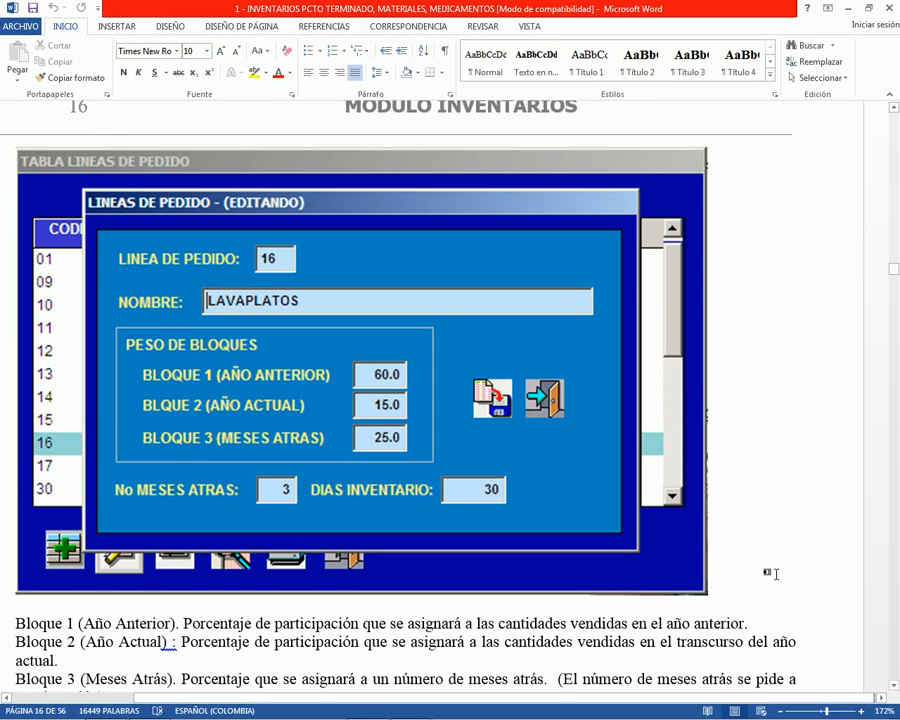
{"action": "scroll", "coordinate": [692, 604], "scroll_direction": "down", "scroll_amount": 1}
{"action": "scroll", "coordinate": [692, 604], "scroll_direction": "down", "scroll_amount": 1}
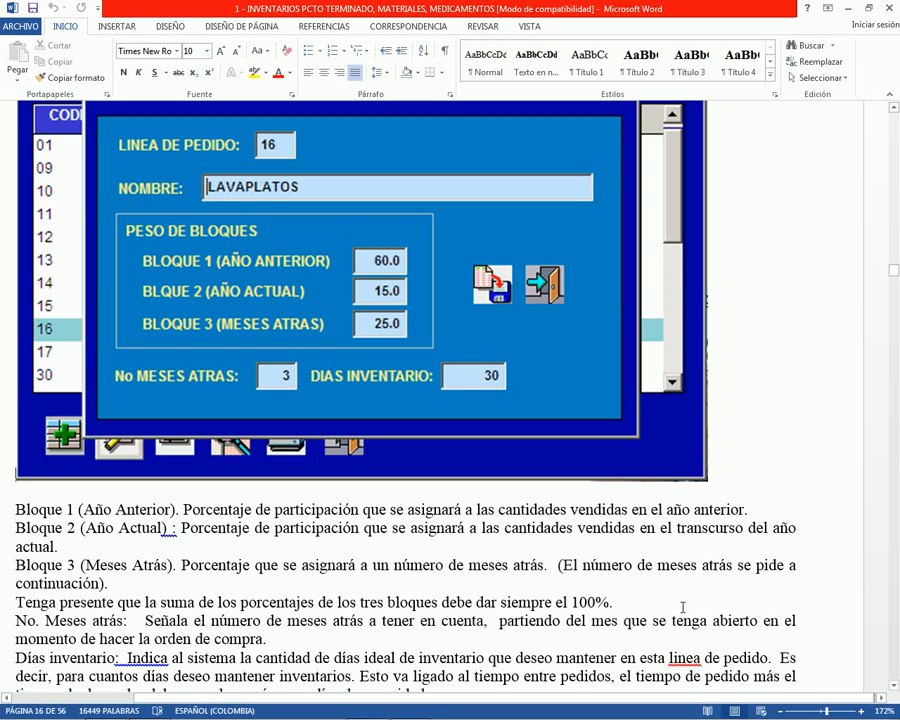
{"action": "scroll", "coordinate": [683, 607], "scroll_direction": "down", "scroll_amount": 1}
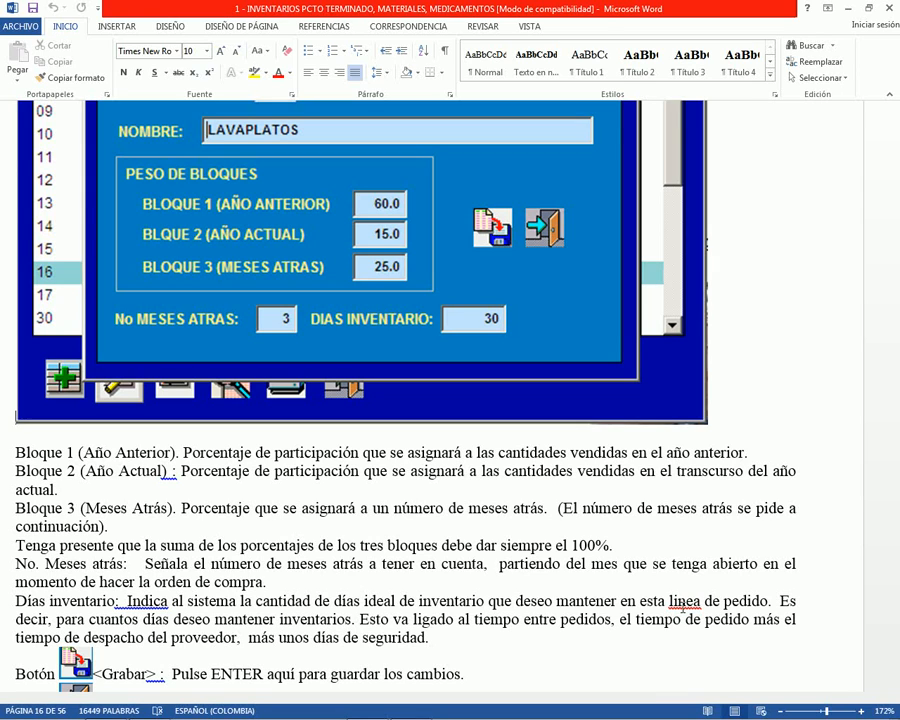
{"action": "scroll", "coordinate": [684, 620], "scroll_direction": "down", "scroll_amount": 1}
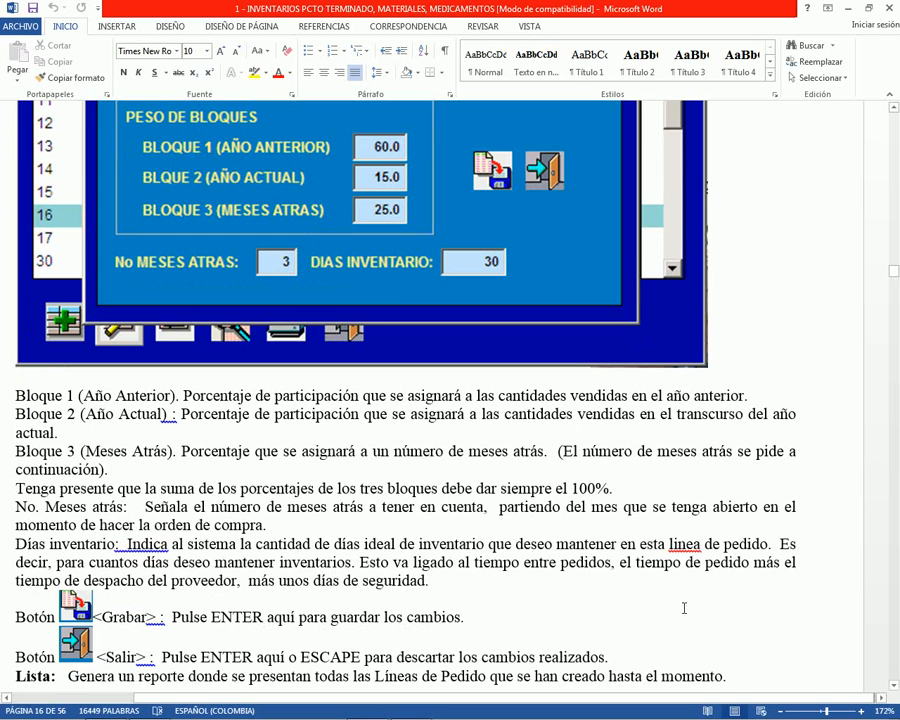
{"action": "scroll", "coordinate": [684, 607], "scroll_direction": "up", "scroll_amount": 3}
{"action": "scroll", "coordinate": [684, 607], "scroll_direction": "up", "scroll_amount": 9}
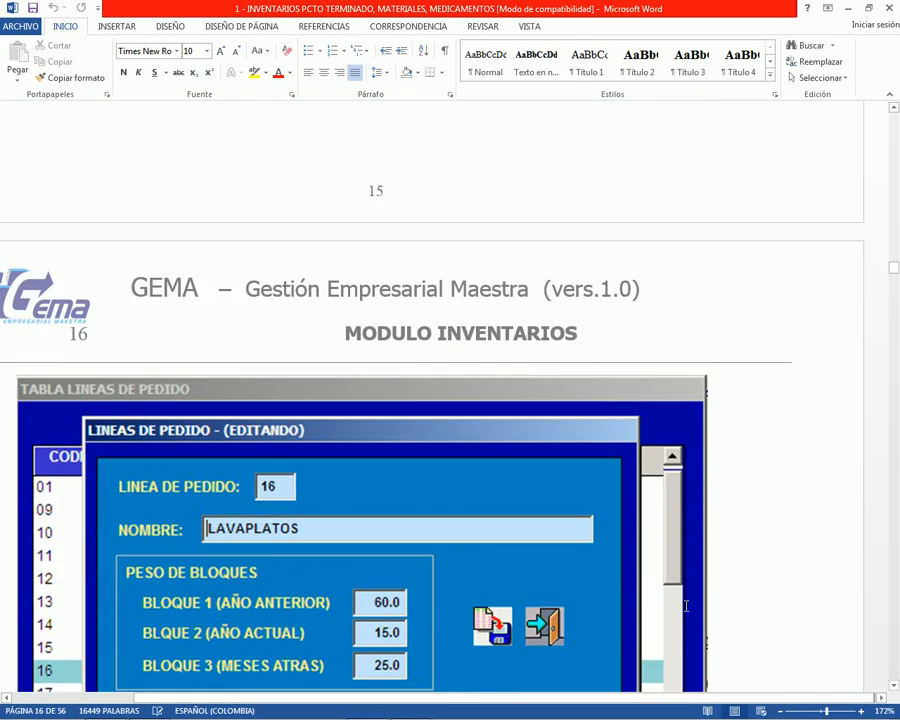
{"action": "scroll", "coordinate": [688, 604], "scroll_direction": "up", "scroll_amount": 5}
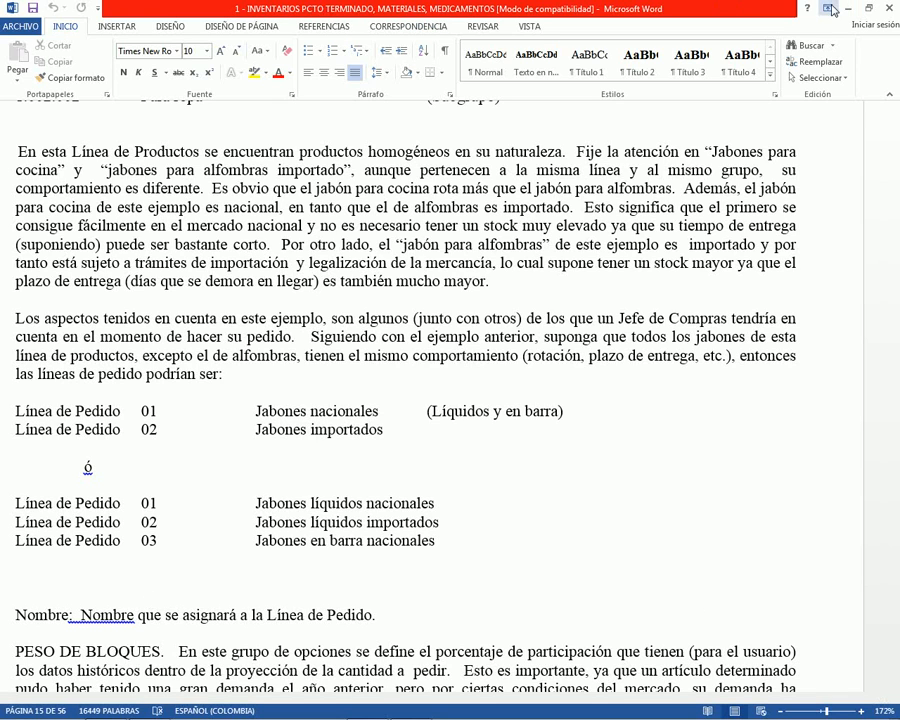
Switch back to GEMA and discard the unsaved order line 02
{"action": "key", "text": "alt+Tab"}
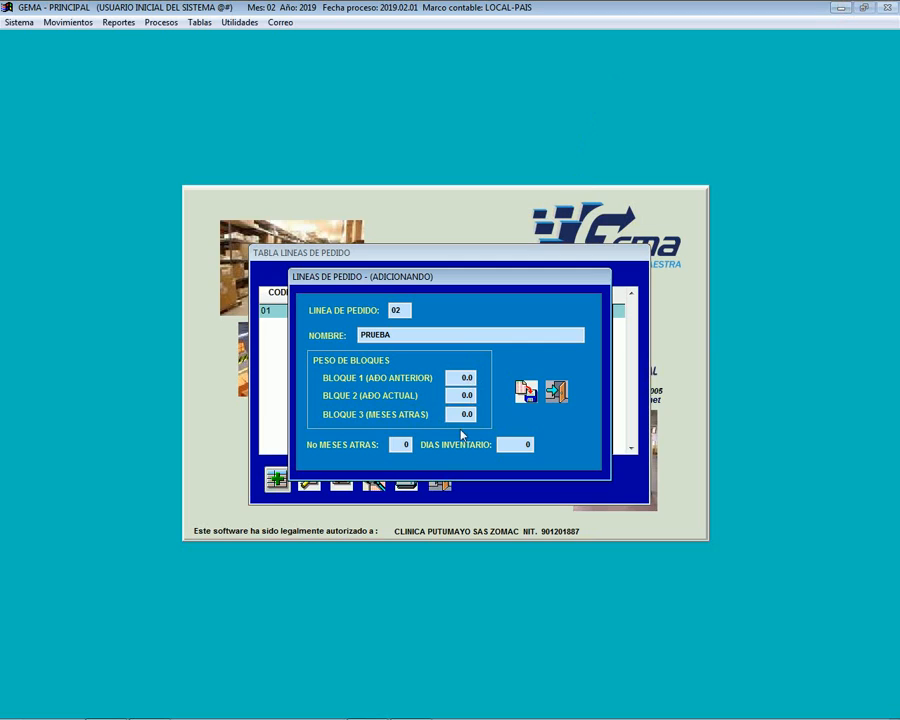
{"action": "left_click", "coordinate": [551, 393]}
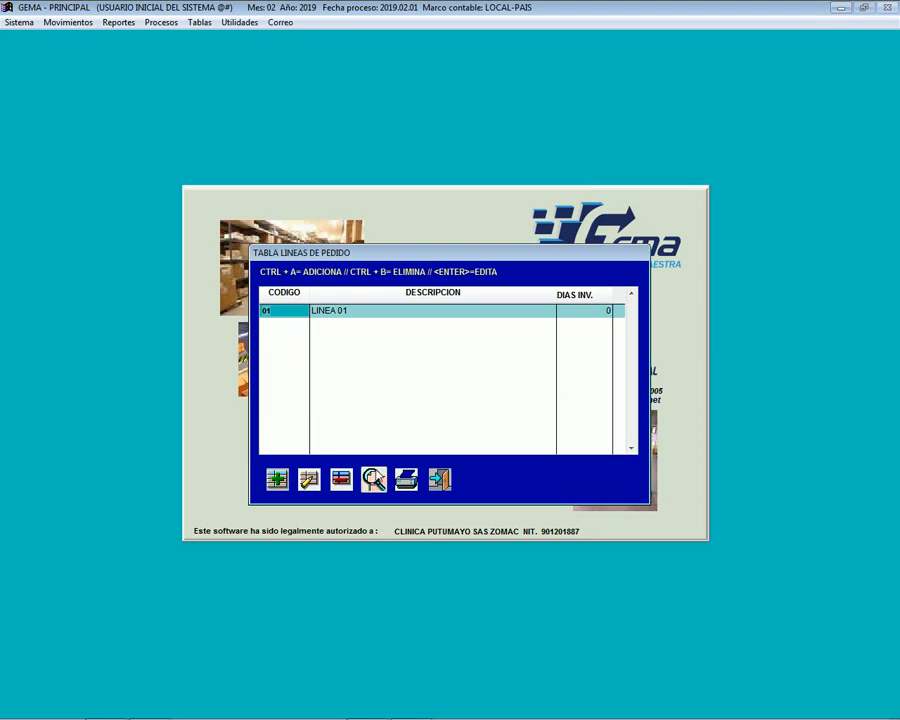
Edit order line 01 with block weights 30, 60 and 10, 3 months back and 15 inventory days, save it and close the table
{"action": "key", "text": "Return"}
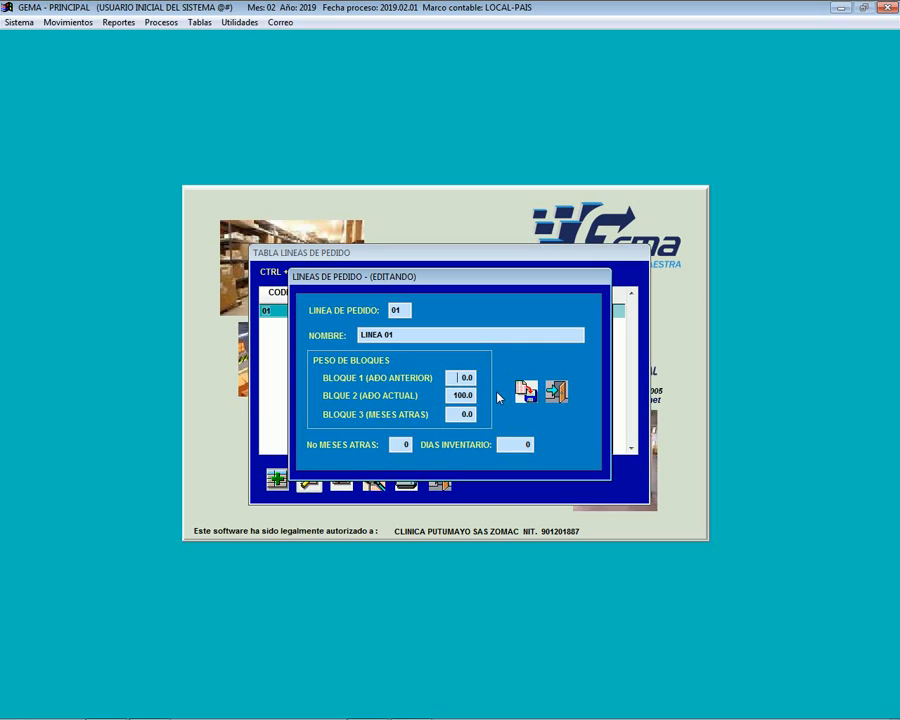
{"action": "type", "text": "30"}
{"action": "key", "text": "Return"}
{"action": "type", "text": "60"}
{"action": "type", "text": "3"}
{"action": "key", "text": "BackSpace"}
{"action": "type", "text": "10"}
{"action": "key", "text": "Return"}
{"action": "key", "text": "Return"}
{"action": "type", "text": "31,5"}
{"action": "key", "text": "Return"}
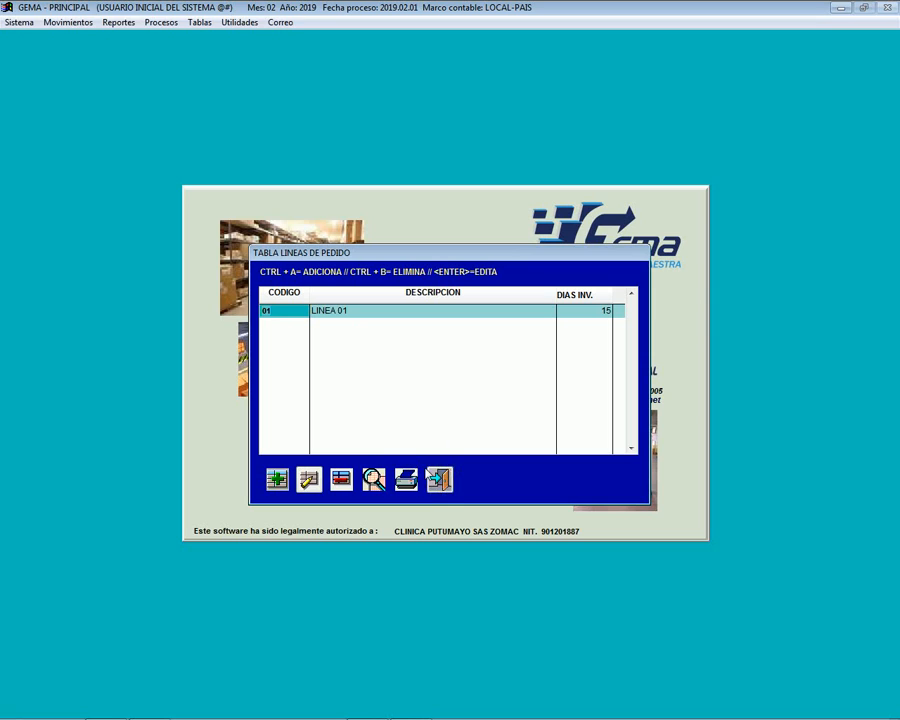
{"action": "left_click", "coordinate": [440, 480]}
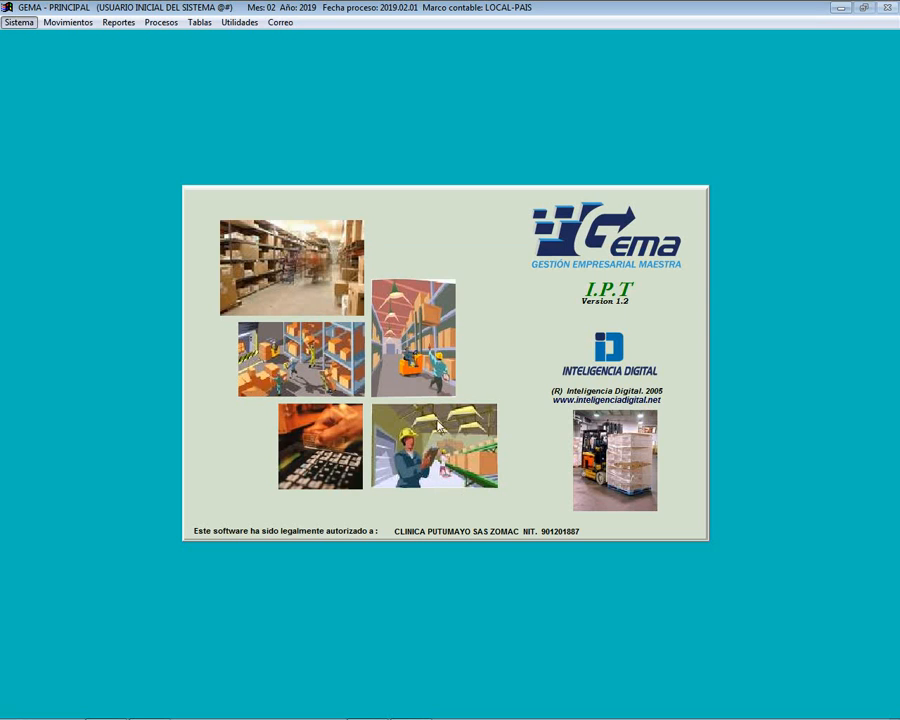
Open the Puntos de Atencion table and review the fields of the CONSULTORIO 1 record, leaving it unedited
{"action": "left_click", "coordinate": [200, 22]}
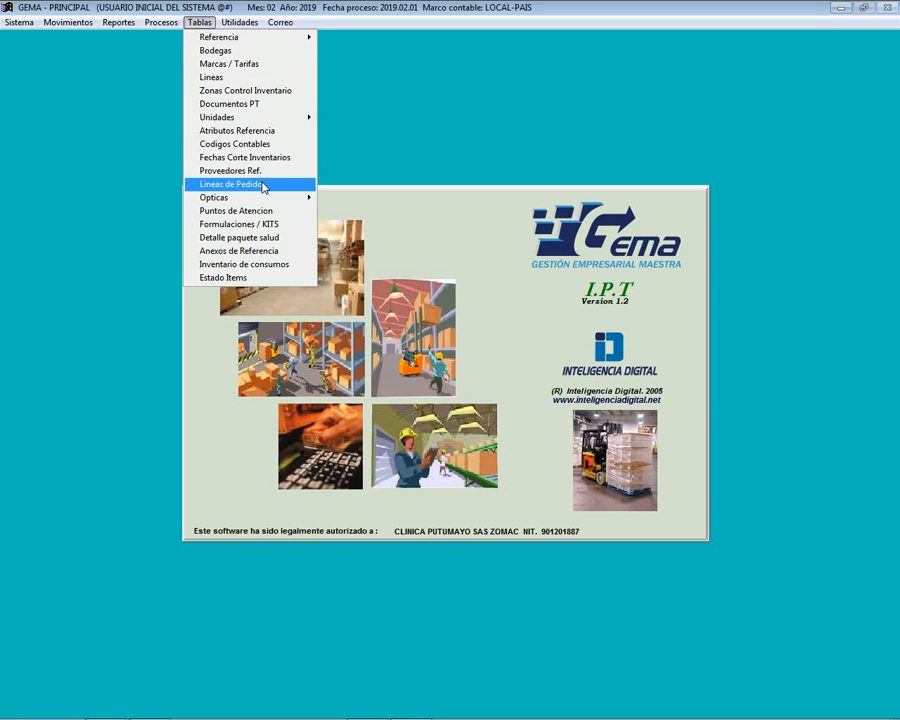
{"action": "mouse_move", "coordinate": [267, 200]}
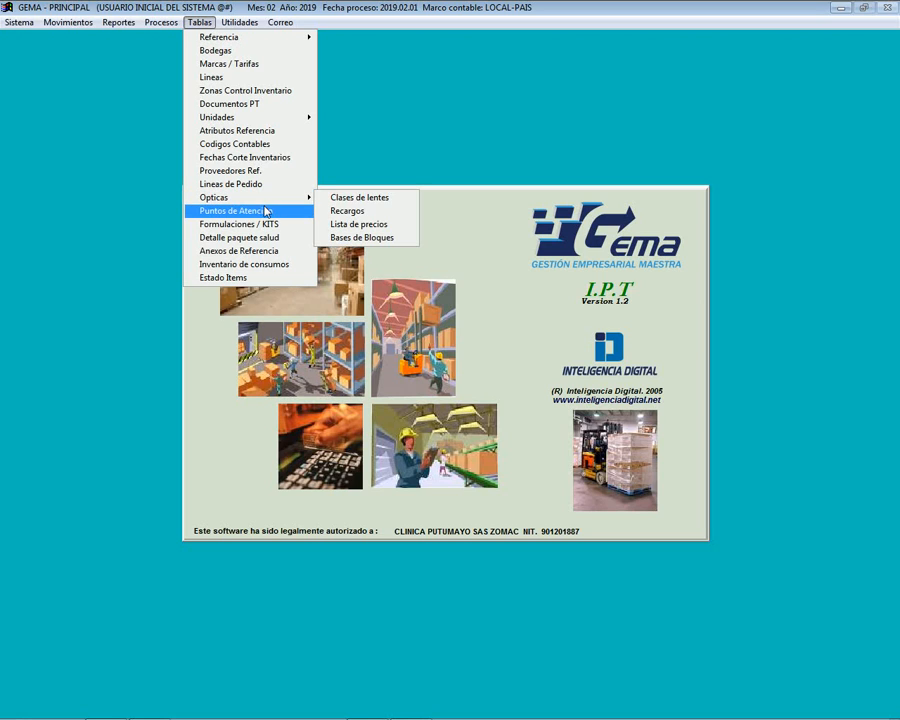
{"action": "left_click", "coordinate": [266, 212]}
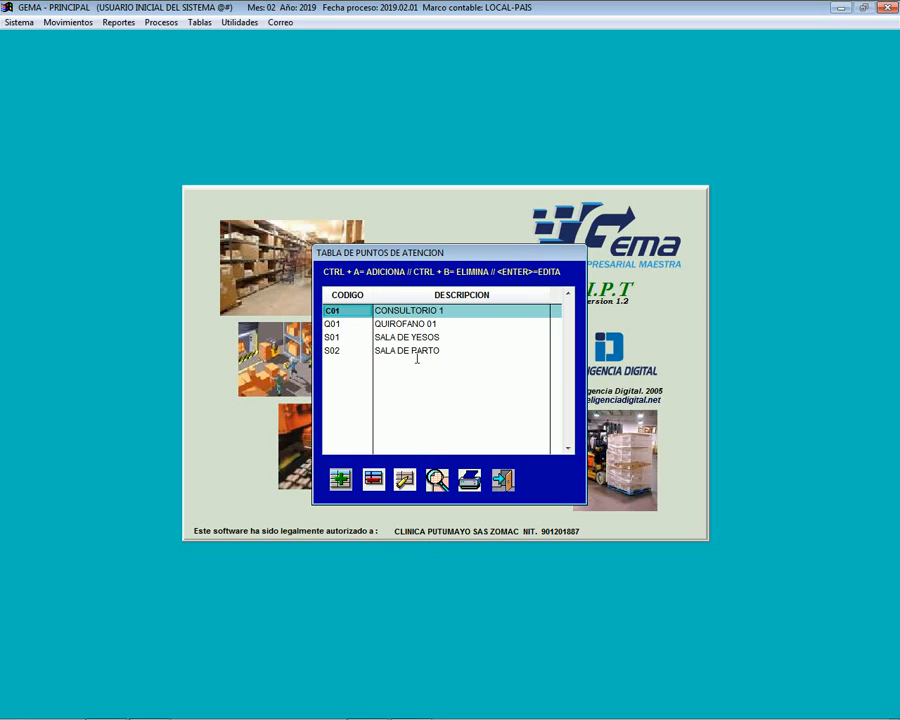
{"action": "left_click", "coordinate": [406, 487]}
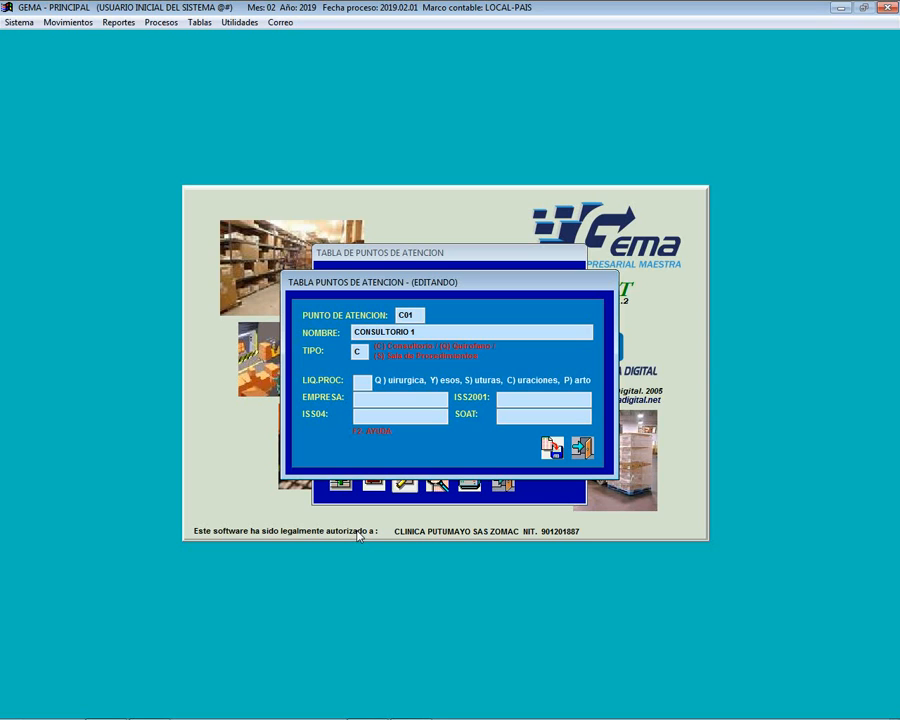
{"action": "key", "text": "Escape"}
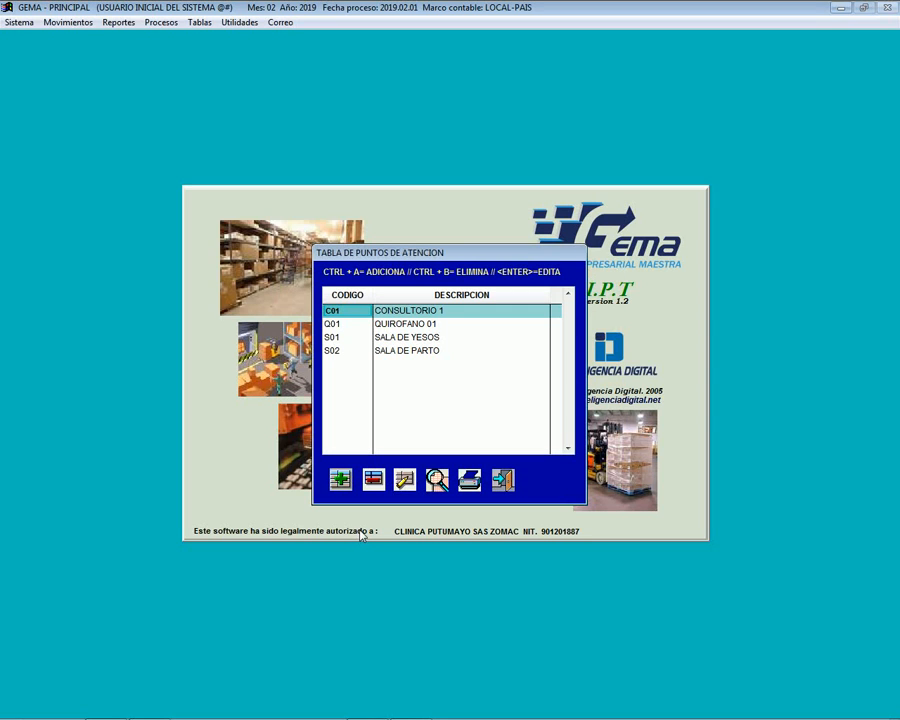
Enter Y as the EMPRESA value of care point S01 SALA DE YESOS, save the record and close the table
{"action": "key", "text": "Down"}
{"action": "key", "text": "Down"}
{"action": "key", "text": "Return"}
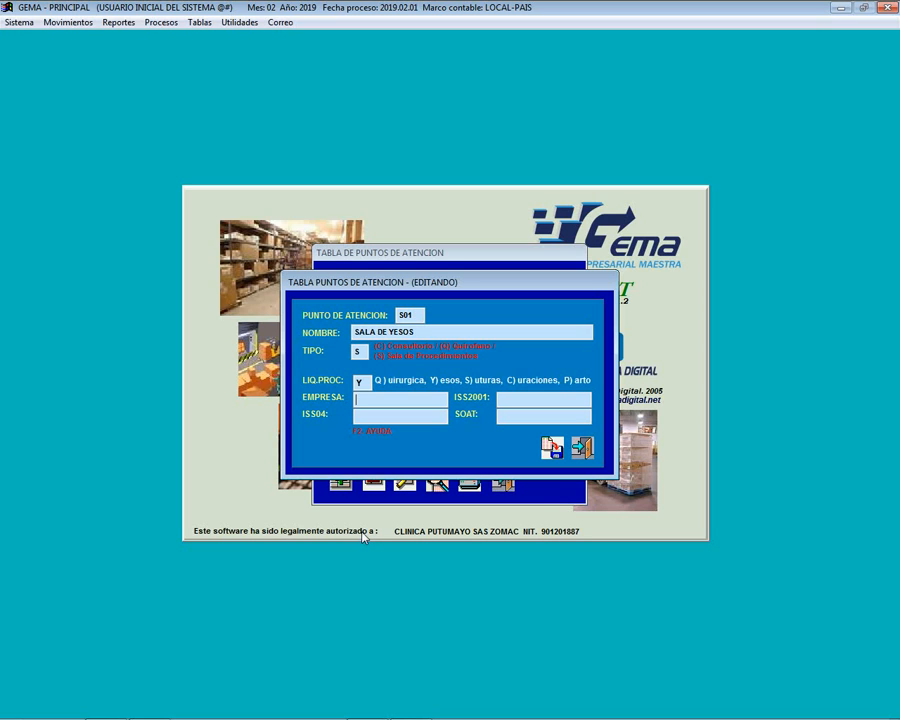
{"action": "type", "text": "Y"}
{"action": "left_click", "coordinate": [551, 447]}
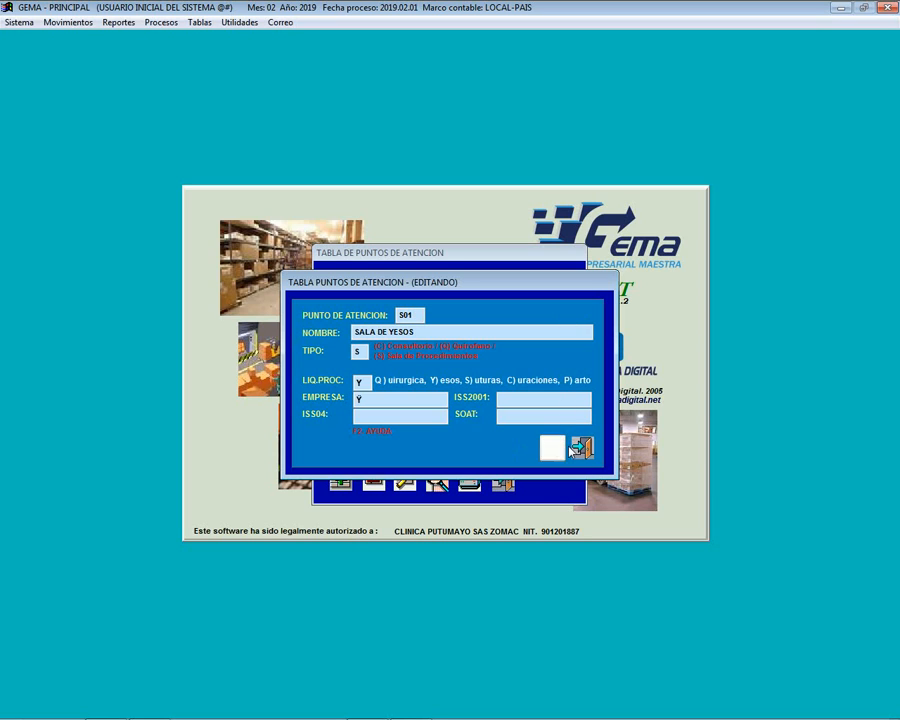
{"action": "left_click", "coordinate": [582, 448]}
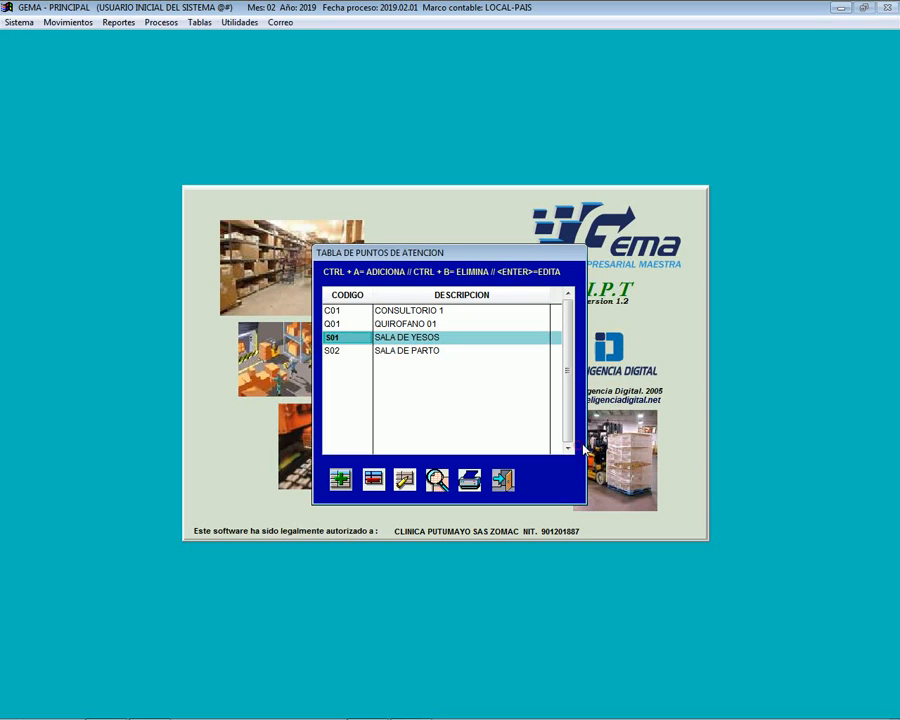
{"action": "left_click", "coordinate": [504, 481]}
Start a new Formulaciones / KITS record with code 1, description PARTO and production unit UND
{"action": "left_click", "coordinate": [199, 22]}
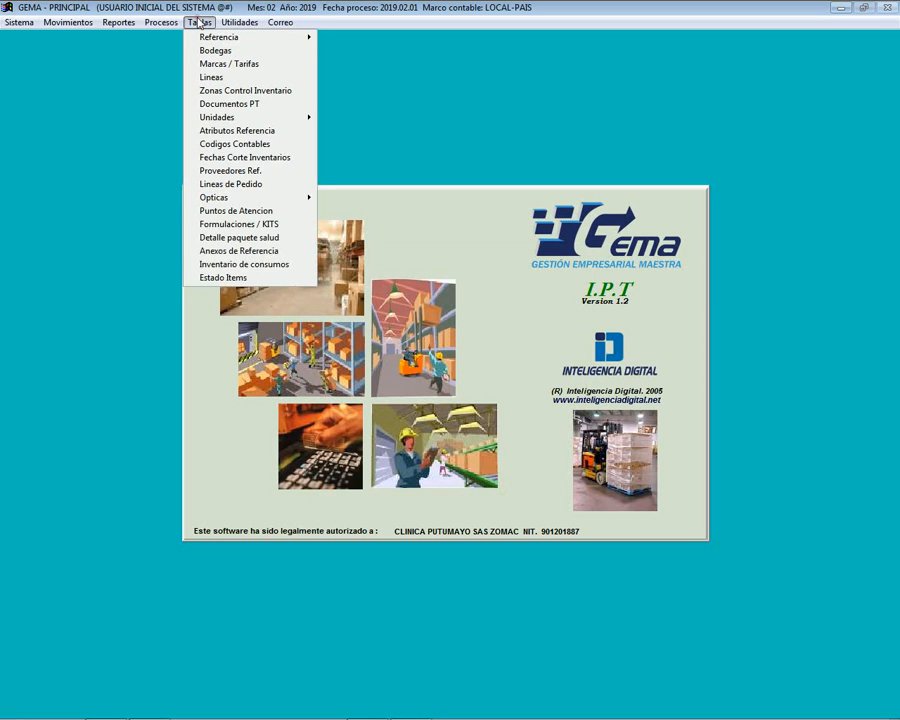
{"action": "left_click", "coordinate": [242, 224]}
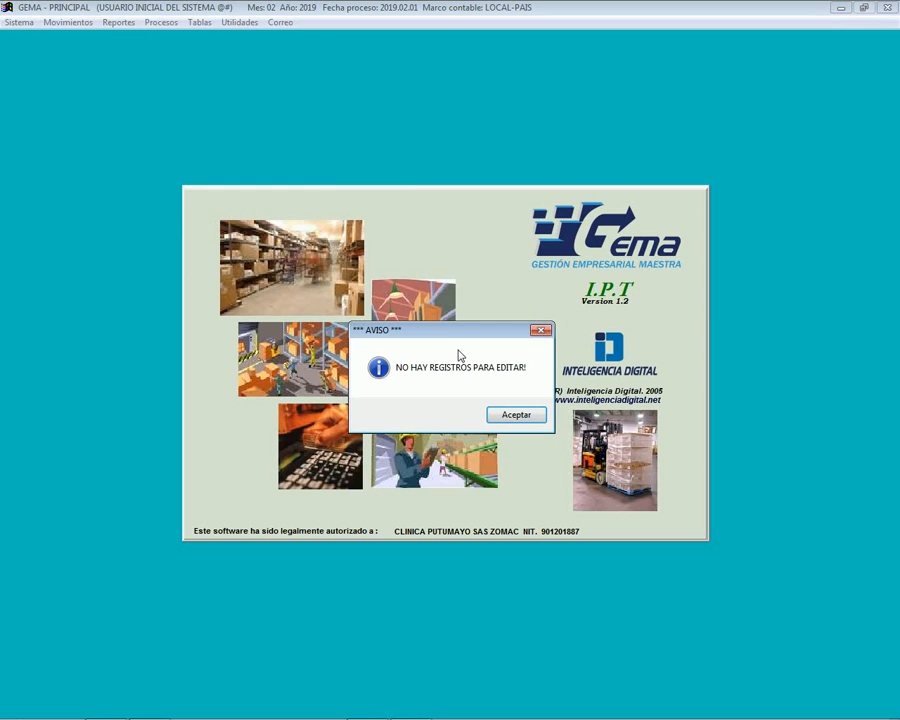
{"action": "left_click", "coordinate": [507, 415]}
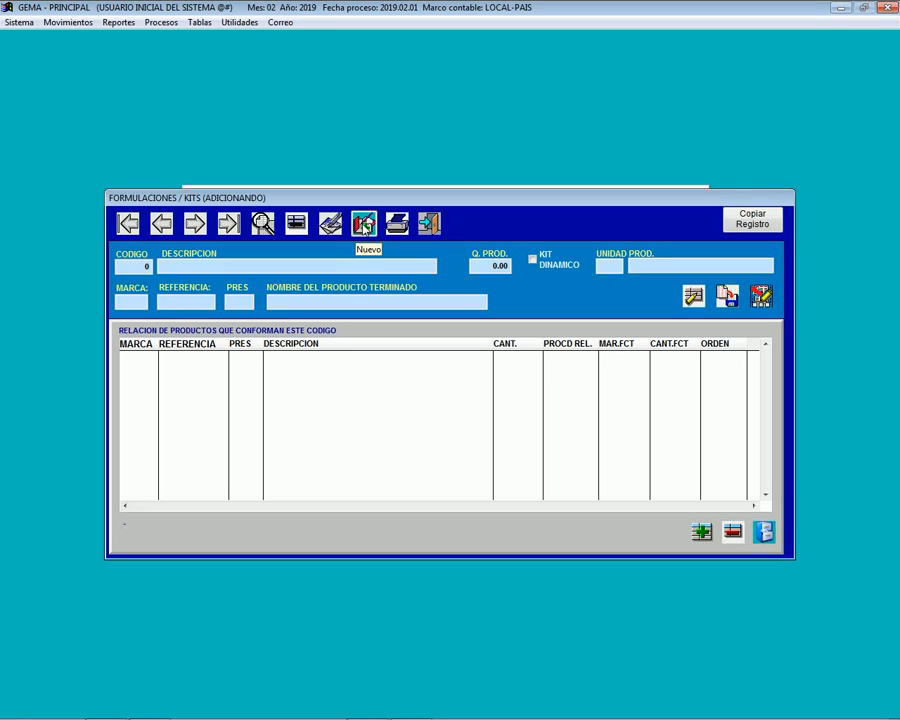
{"action": "left_click", "coordinate": [365, 227]}
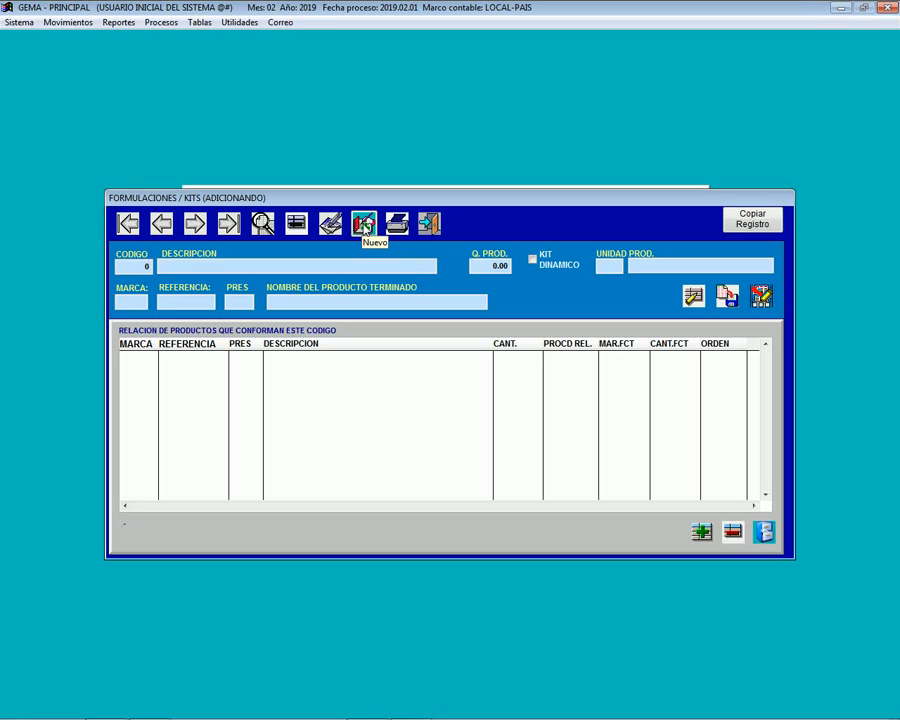
{"action": "left_click", "coordinate": [365, 228]}
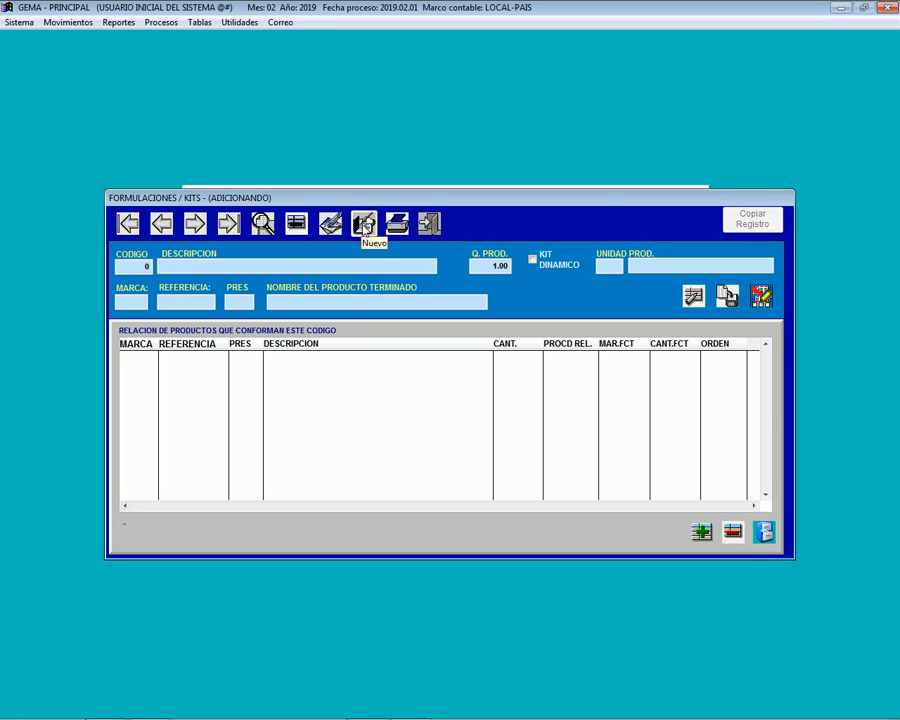
{"action": "type", "text": "1"}
{"action": "type", "text": "PARTO"}
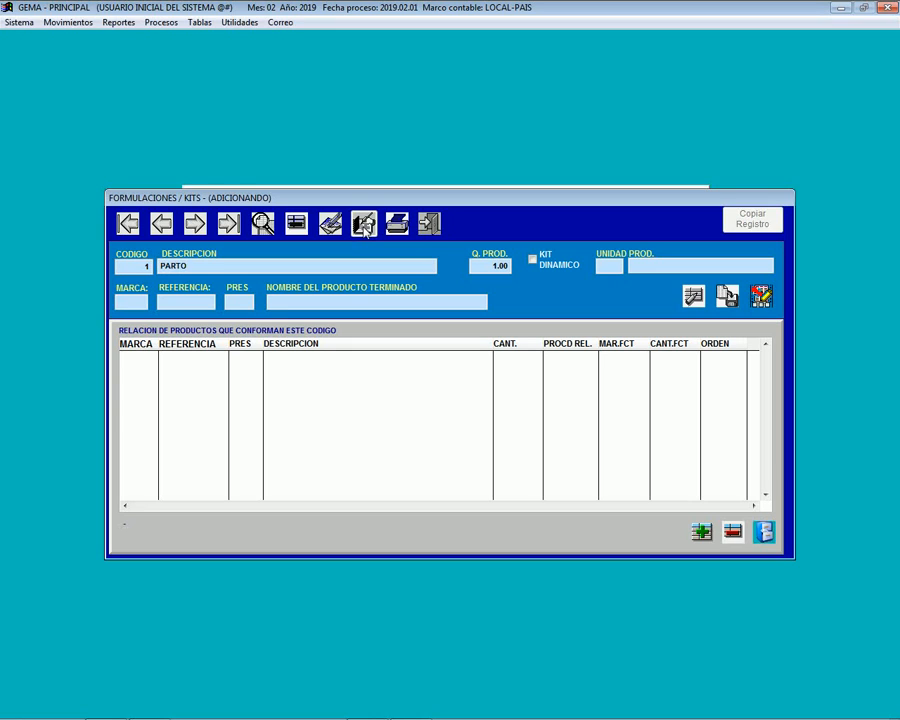
{"action": "key", "text": "Tab"}
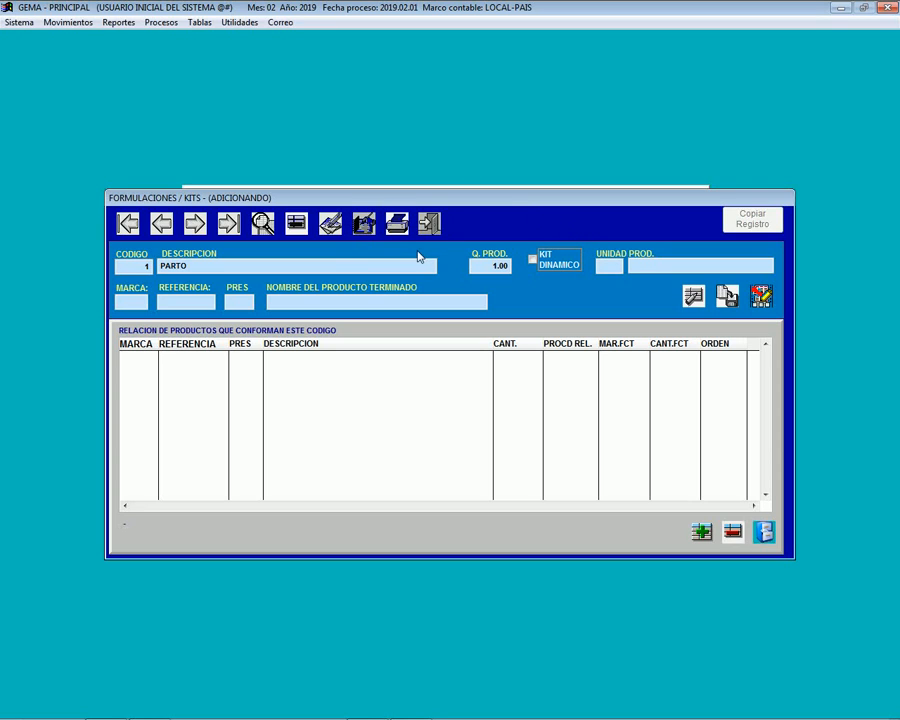
{"action": "key", "text": "Tab"}
{"action": "key", "text": "Return"}
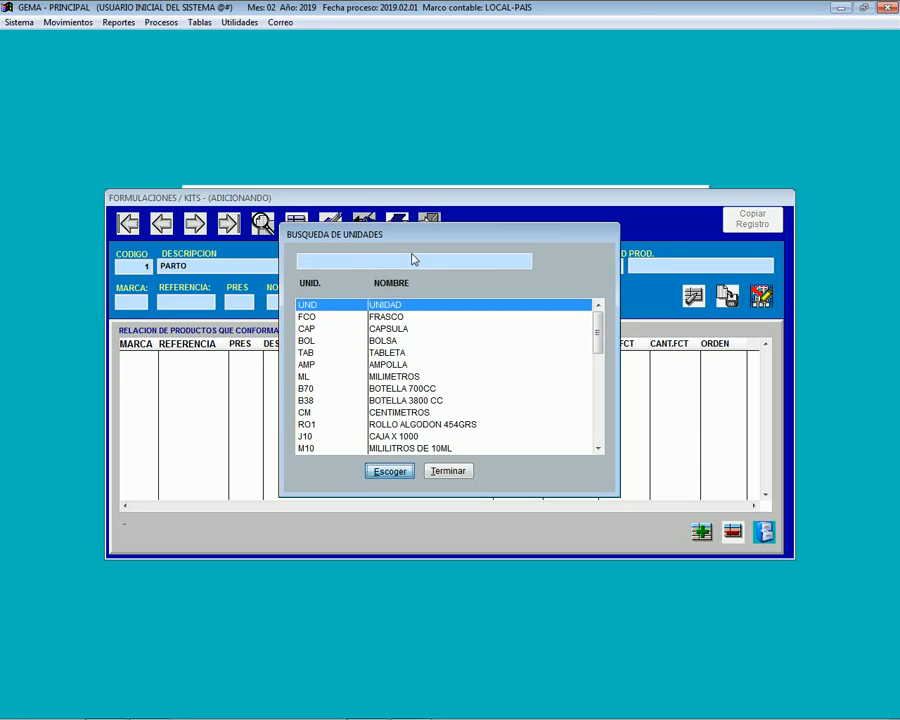
{"action": "key", "text": "Return"}
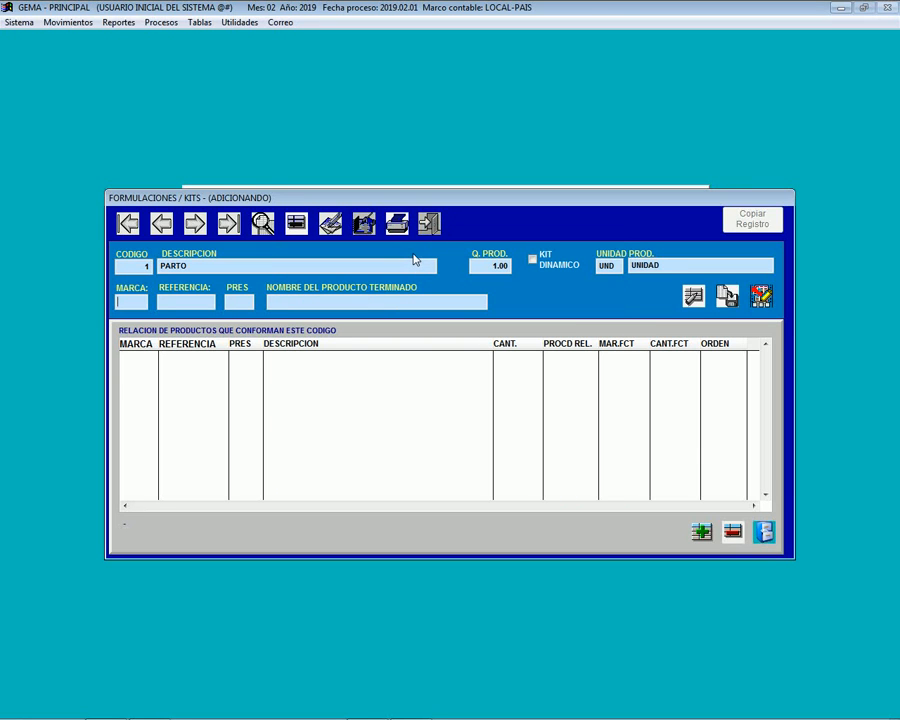
Search the items by name for *PARTO and choose brand I04, reference 735910 as the kit's finished product
{"action": "key", "text": "Return"}
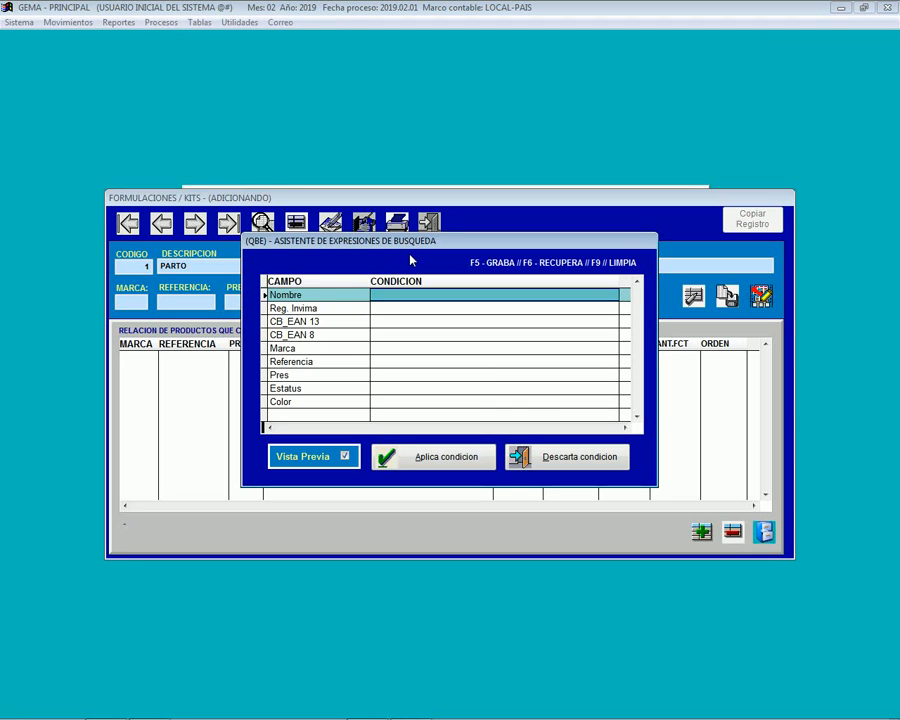
{"action": "type", "text": "*PARTO"}
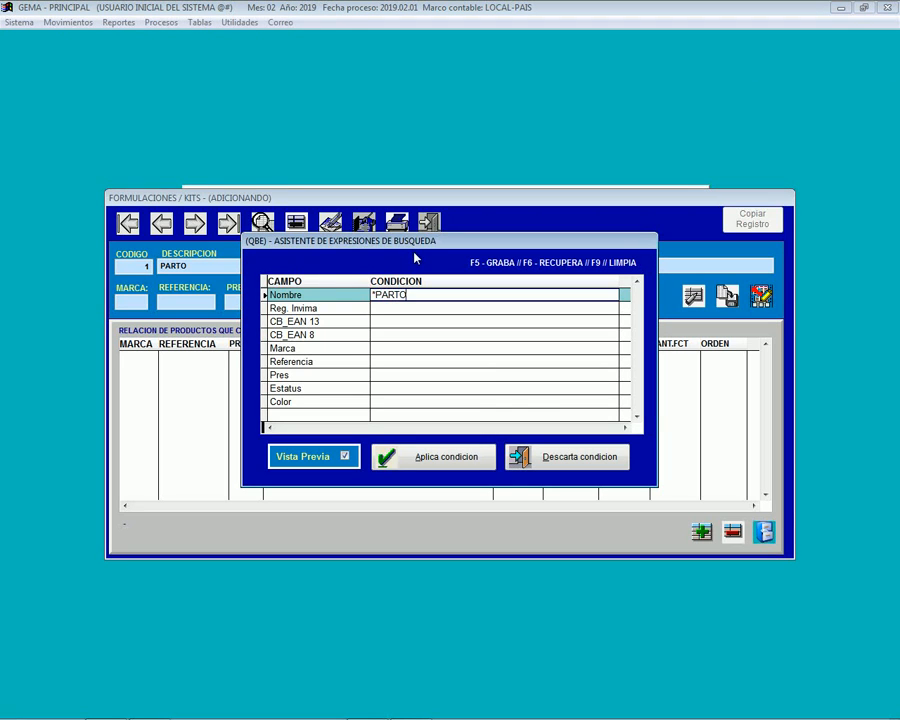
{"action": "key", "text": "Return"}
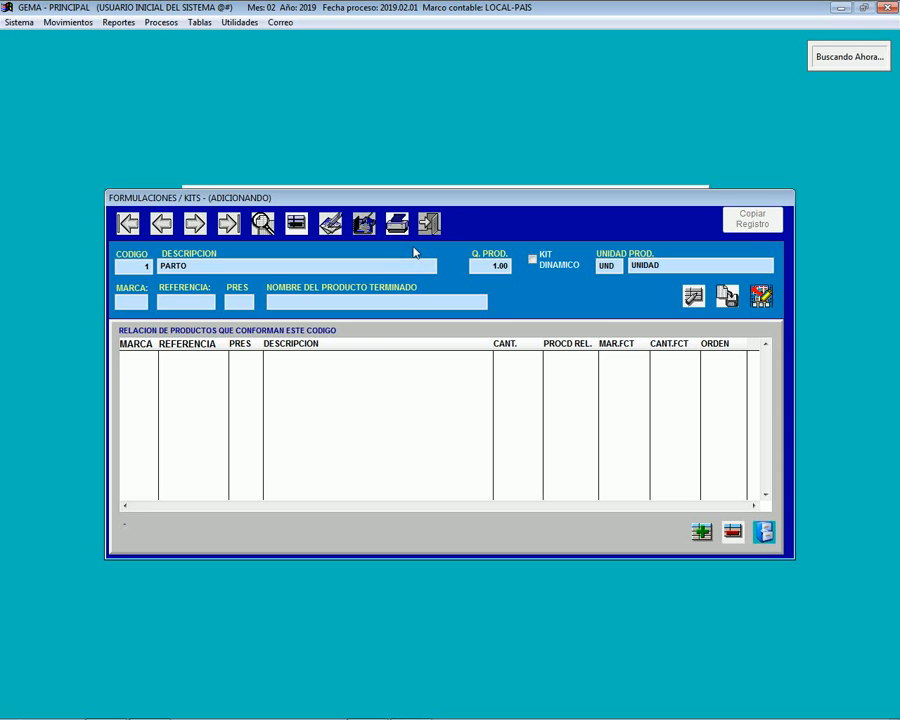
{"action": "key", "text": "Down"}
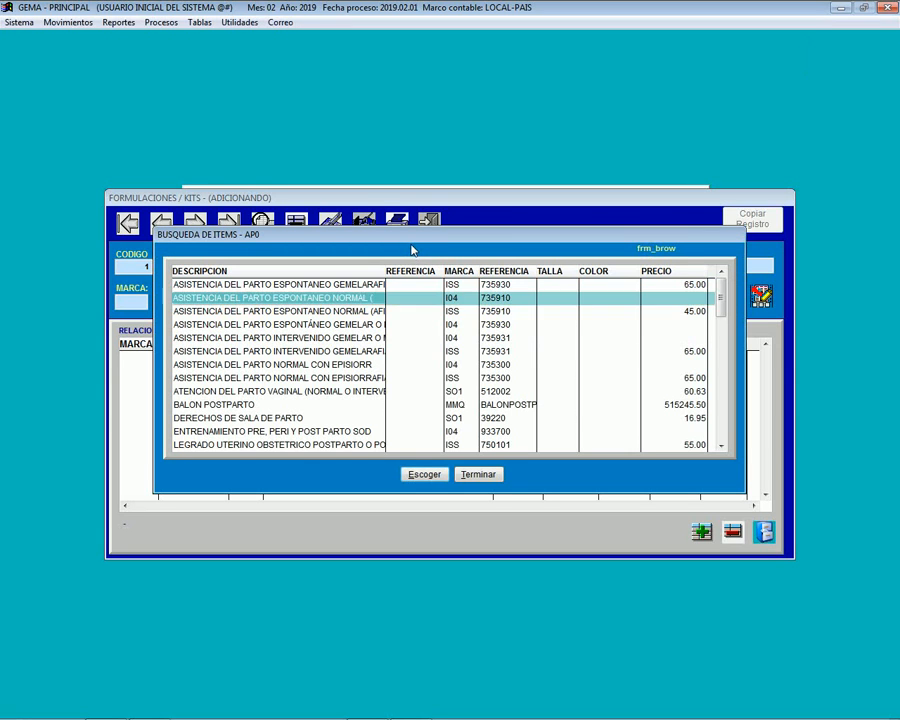
{"action": "key", "text": "Down"}
{"action": "key", "text": "Down"}
{"action": "key", "text": "Down"}
{"action": "key", "text": "Down"}
{"action": "key", "text": "Down"}
{"action": "key", "text": "Down"}
{"action": "key", "text": "Down"}
{"action": "key", "text": "Down"}
{"action": "key", "text": "Down"}
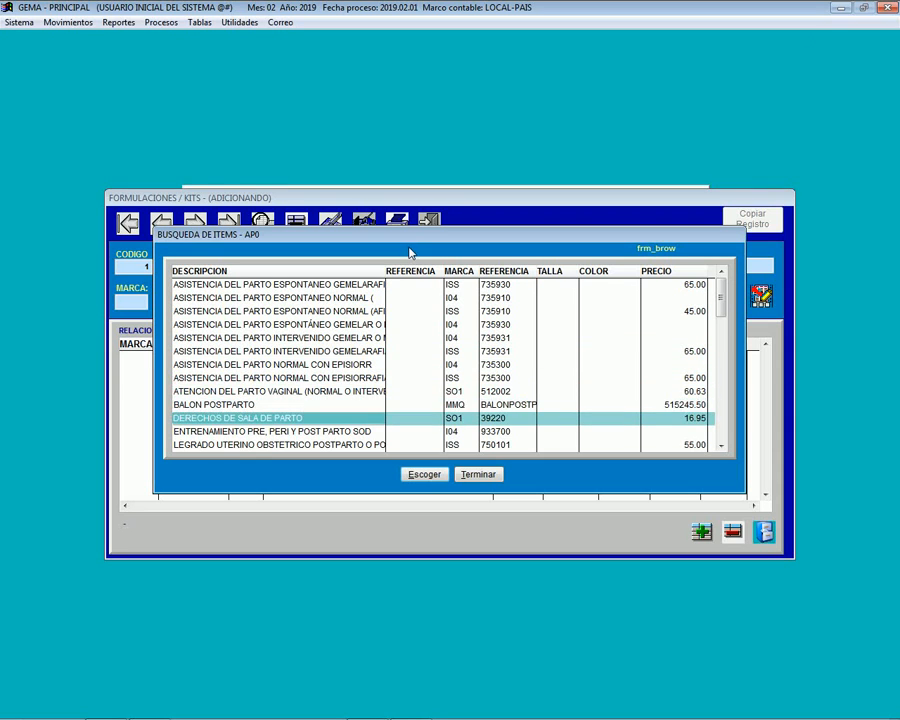
{"action": "key", "text": "Up"}
{"action": "key", "text": "Up"}
{"action": "key", "text": "Up"}
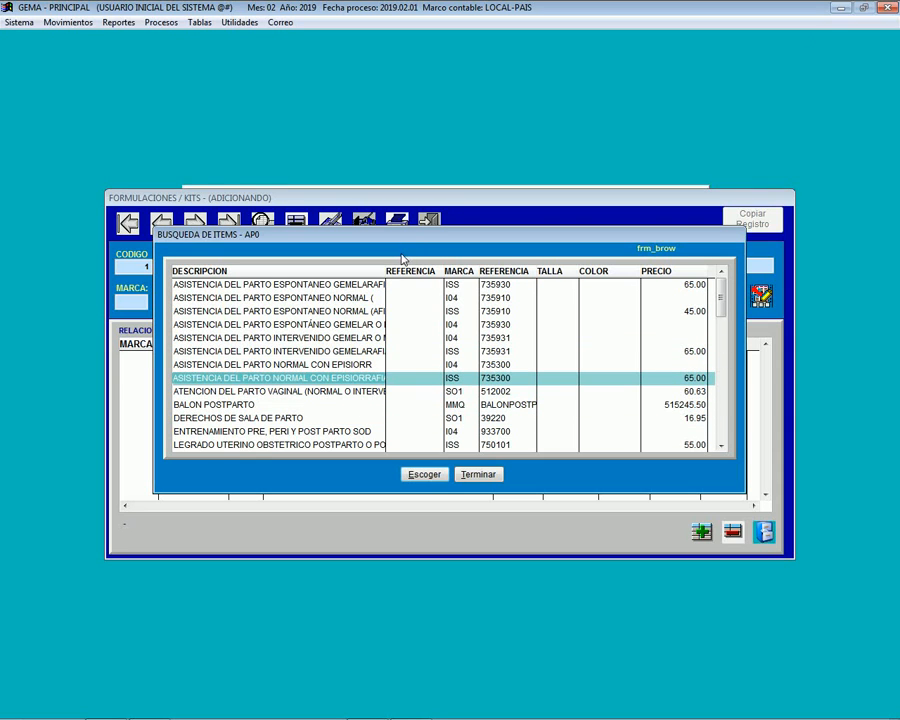
{"action": "key", "text": "Up"}
{"action": "key", "text": "Up"}
{"action": "key", "text": "Up"}
{"action": "key", "text": "Up"}
{"action": "key", "text": "Up"}
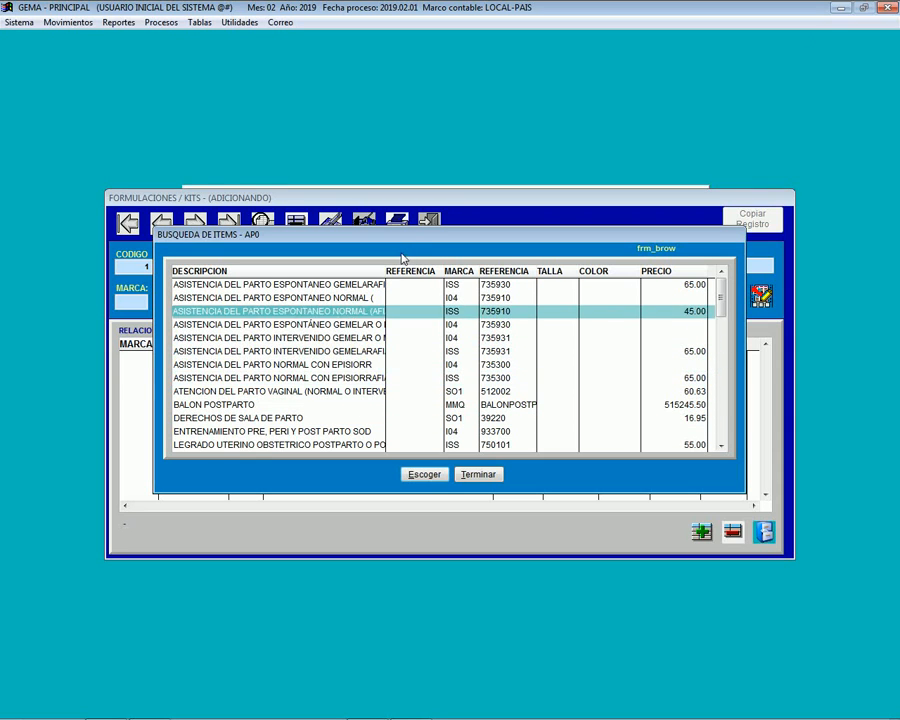
{"action": "key", "text": "Up"}
{"action": "key", "text": "Escape"}
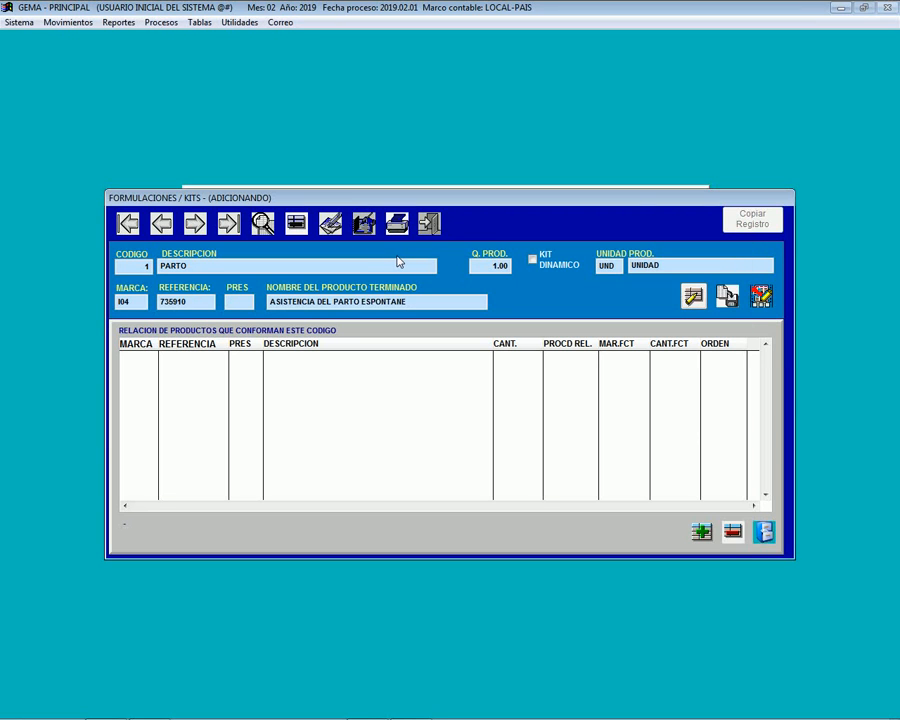
Search the items by name for *GASA and add GASA ESTERIL as the kit's first component
{"action": "key", "text": "Return"}
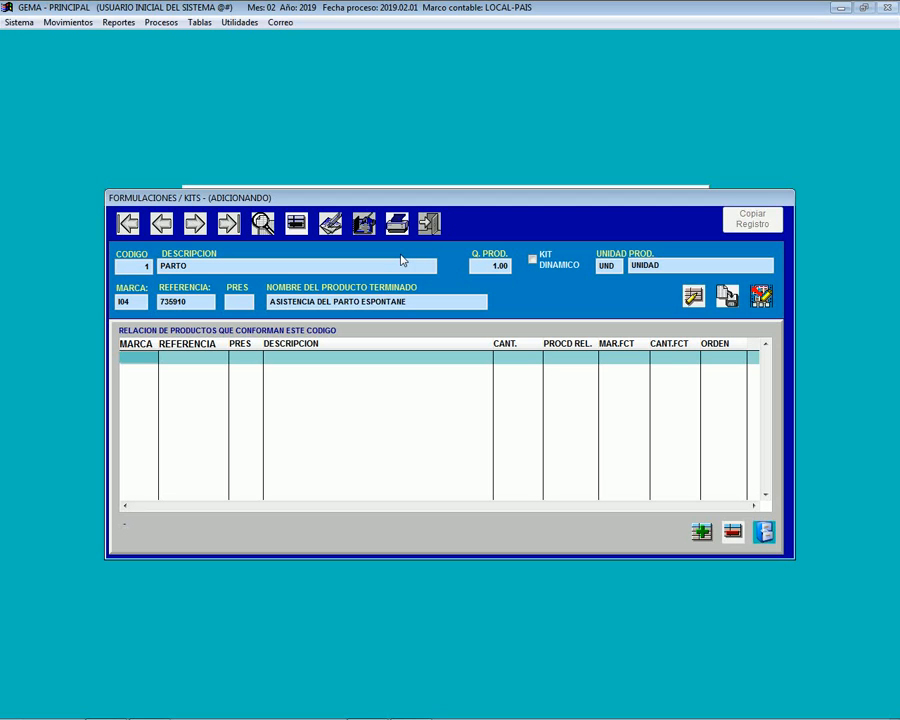
{"action": "key", "text": "F3"}
{"action": "type", "text": "*PARTO"}
{"action": "key", "text": "Return"}
{"action": "key", "text": "Up"}
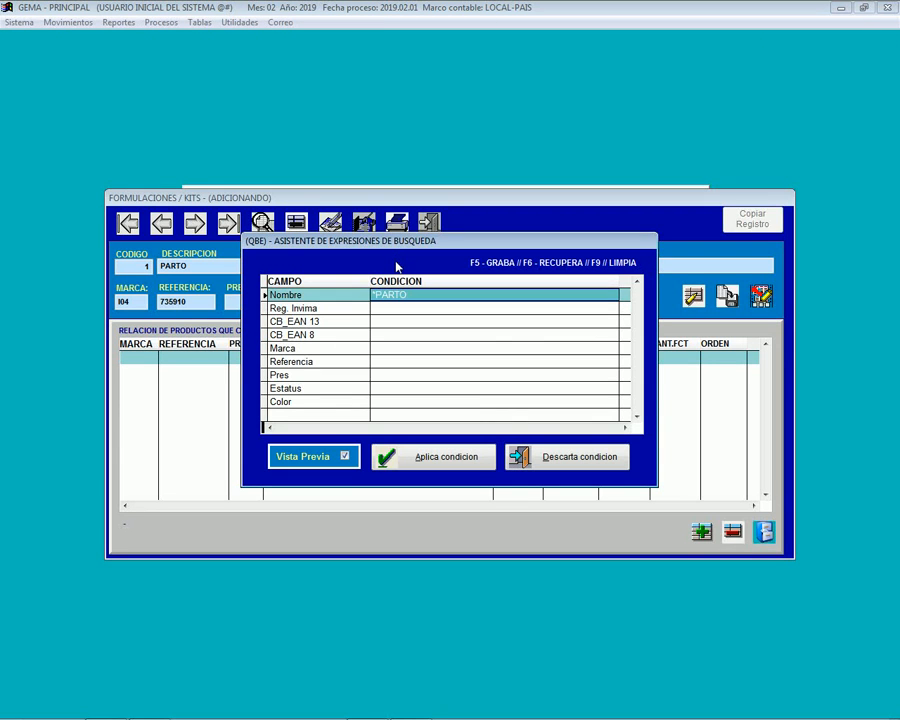
{"action": "type", "text": "*GA"}
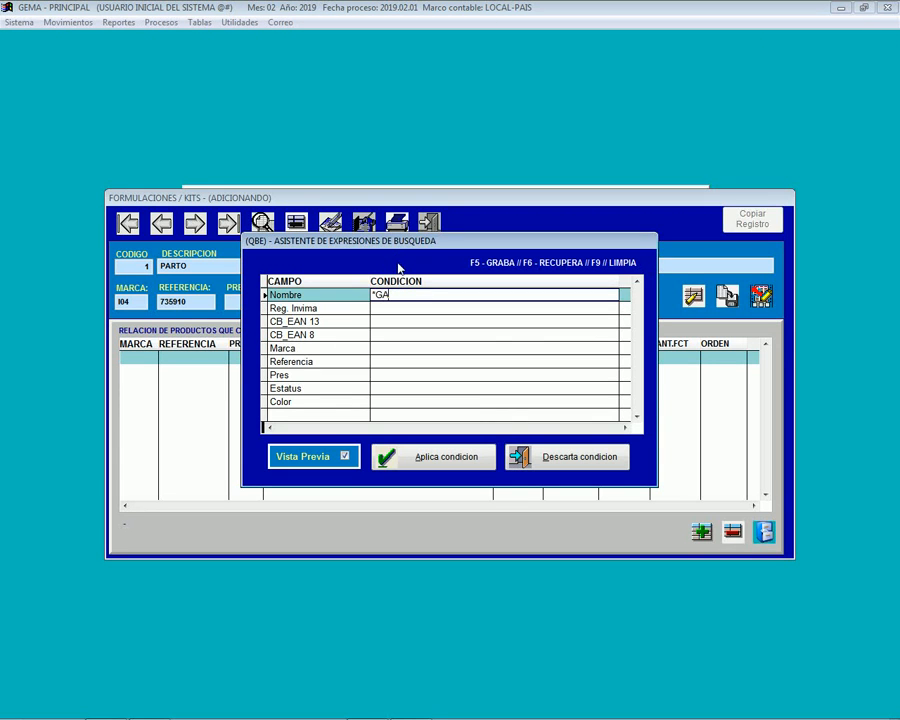
{"action": "type", "text": "SA"}
{"action": "key", "text": "Return"}
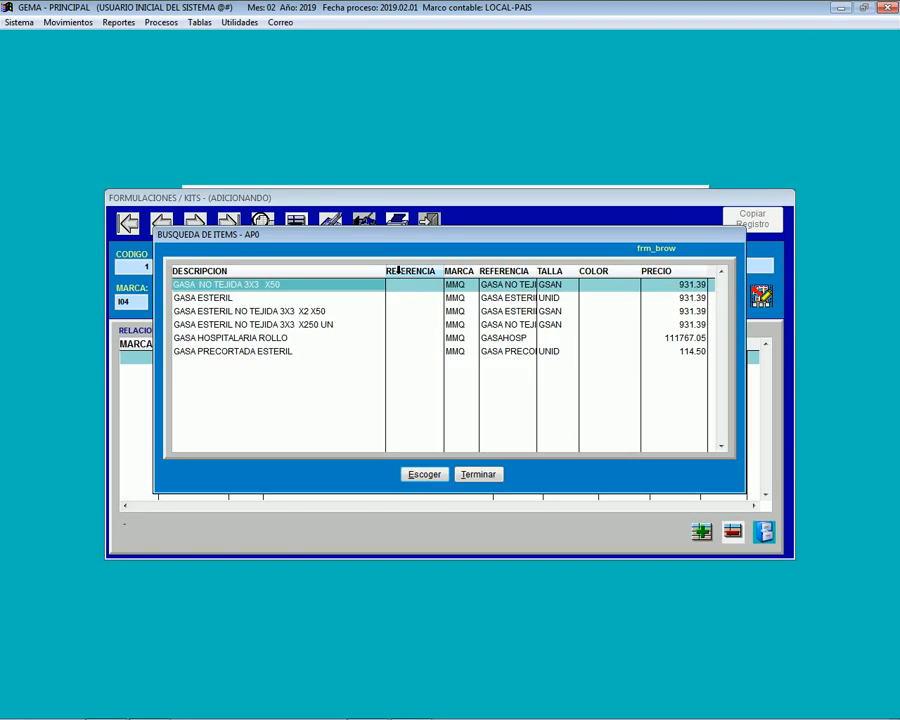
{"action": "key", "text": "Down"}
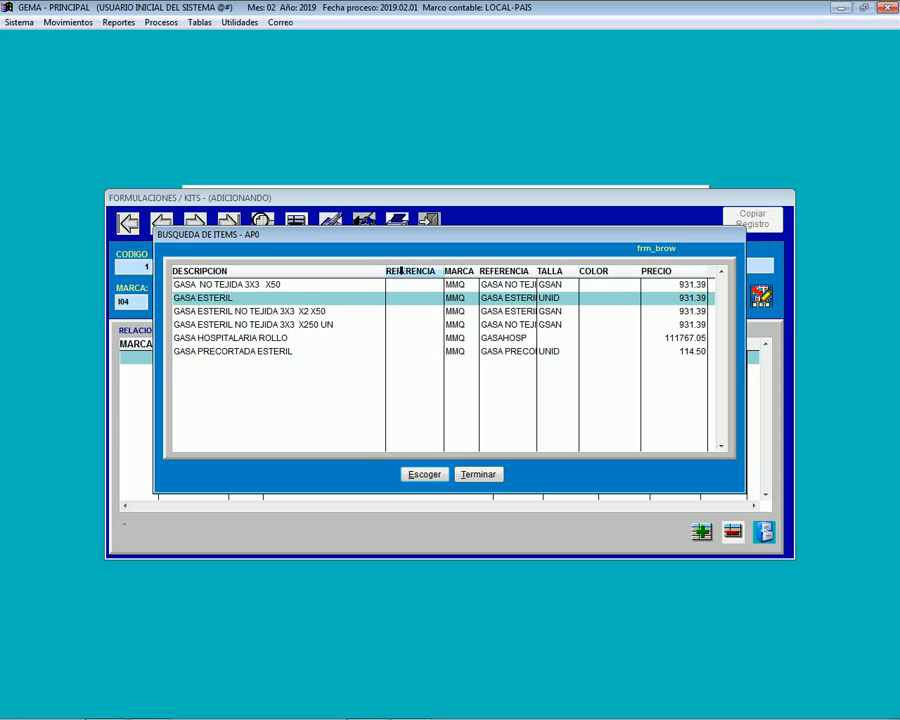
{"action": "key", "text": "Return"}
{"action": "key", "text": "Return"}
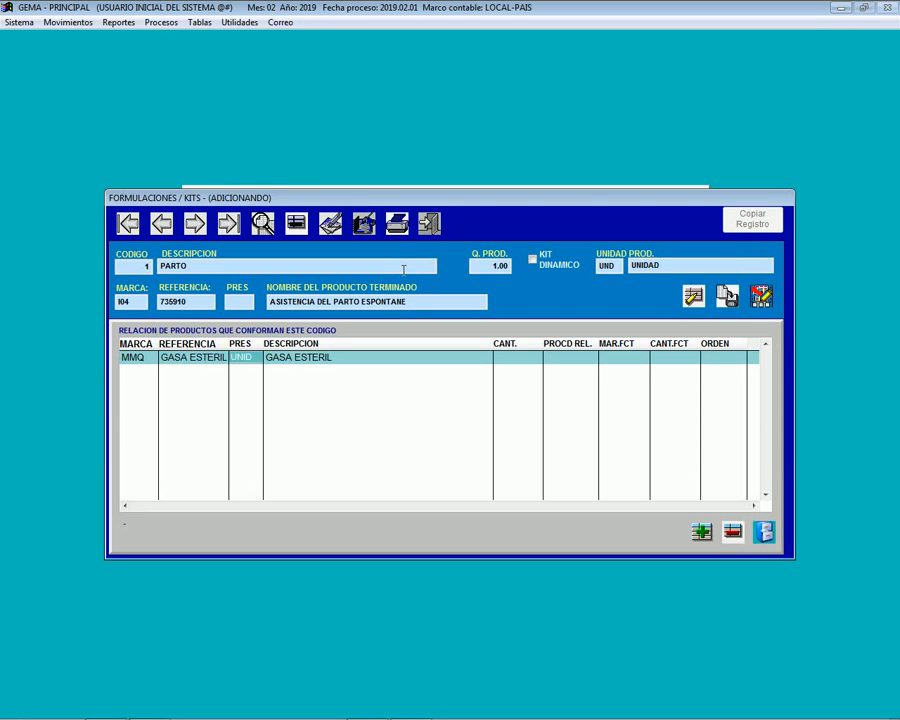
Set the GASA ESTERIL component's quantity to 12 and choose I04 (ISS A312) as its MAR.FCT brand
{"action": "key", "text": "Return"}
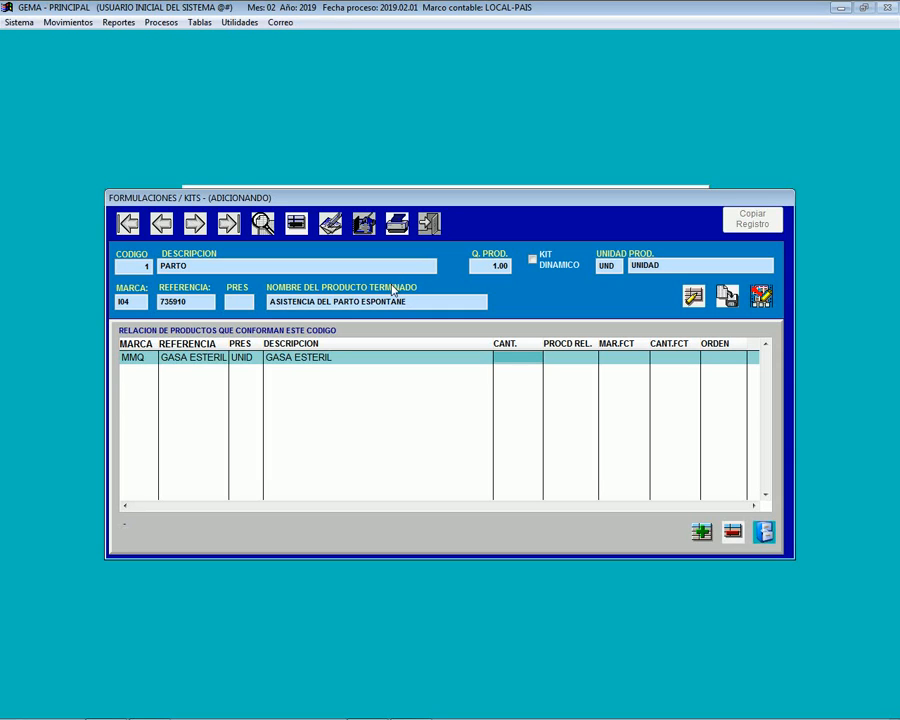
{"action": "type", "text": "12."}
{"action": "key", "text": "Return"}
{"action": "key", "text": "Return"}
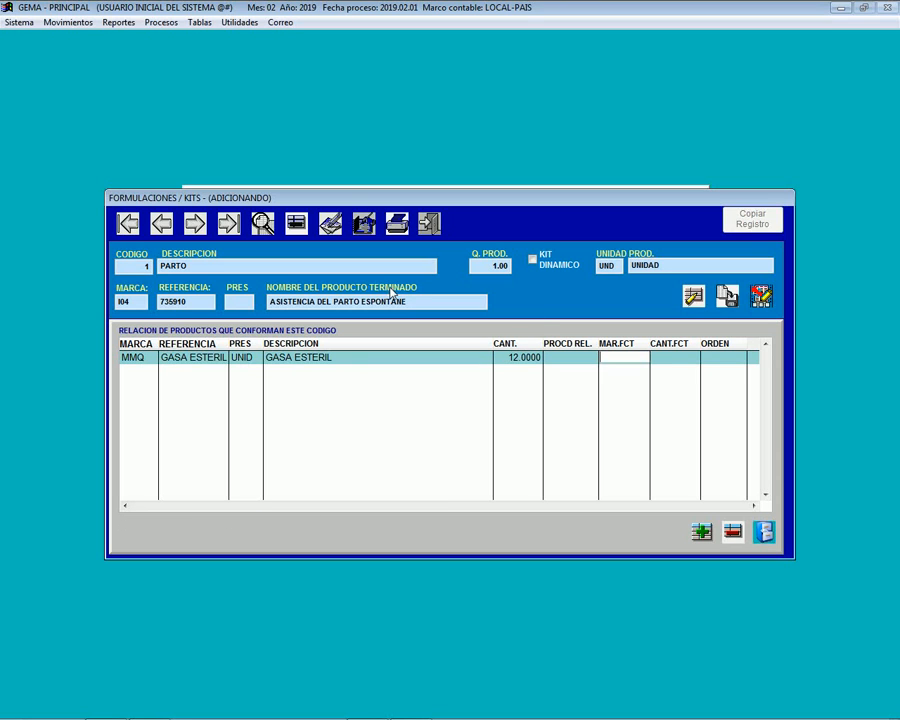
{"action": "key", "text": "Return"}
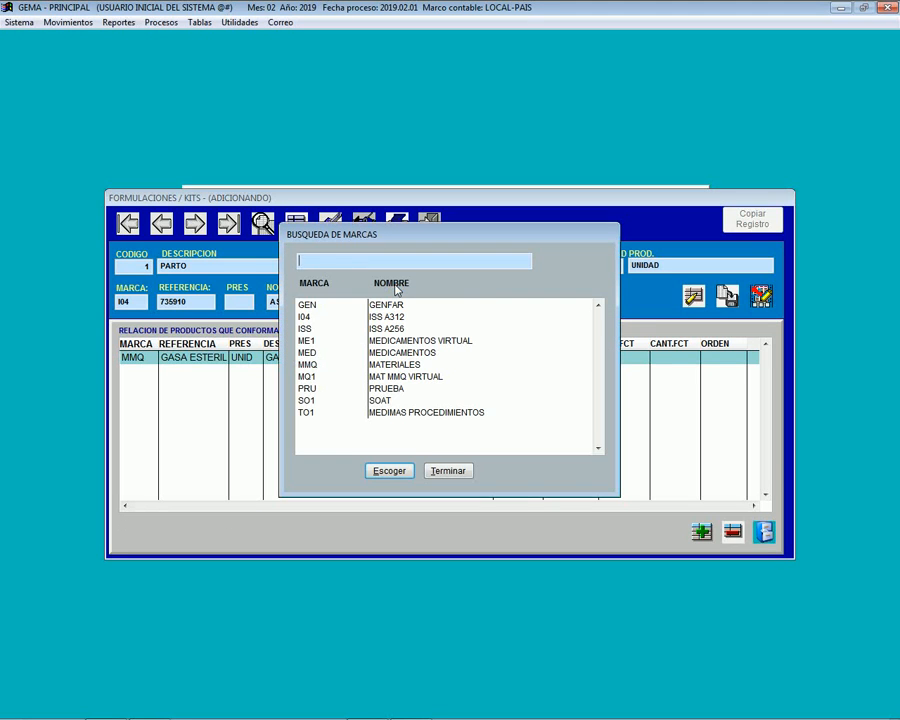
{"action": "key", "text": "Down"}
{"action": "key", "text": "Down"}
{"action": "key", "text": "Return"}
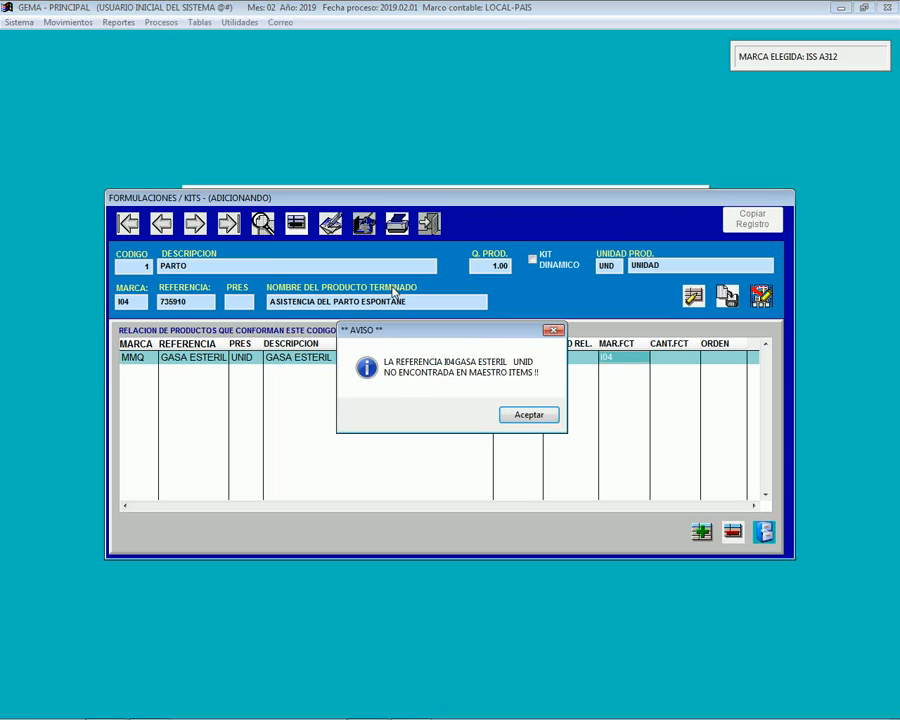
Clear the I04 brand from the GASA ESTERIL component's MAR.FCT field
{"action": "key", "text": "Return"}
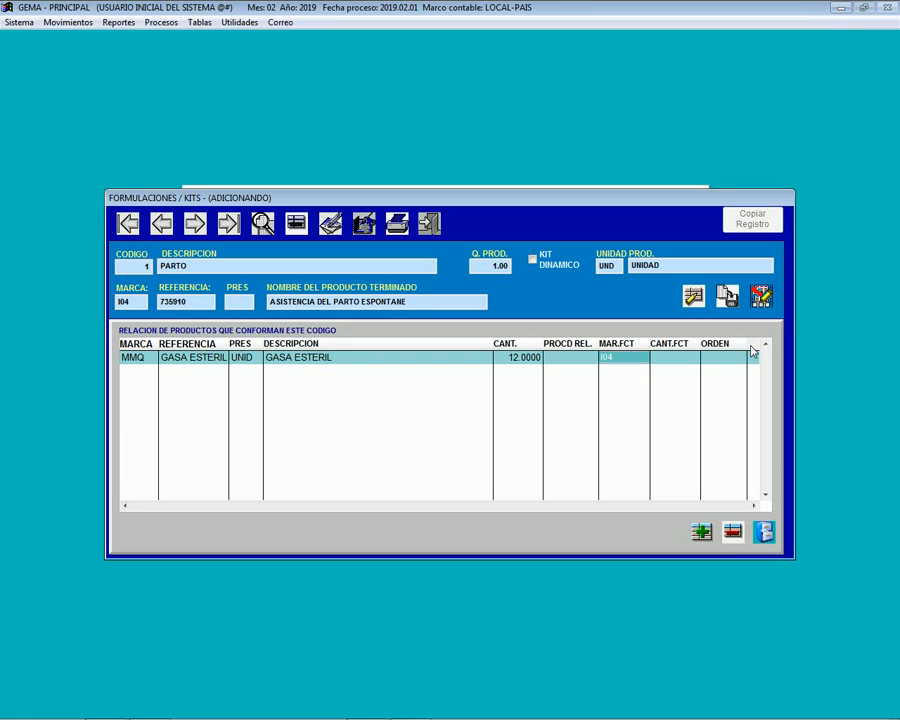
{"action": "key", "text": "End"}
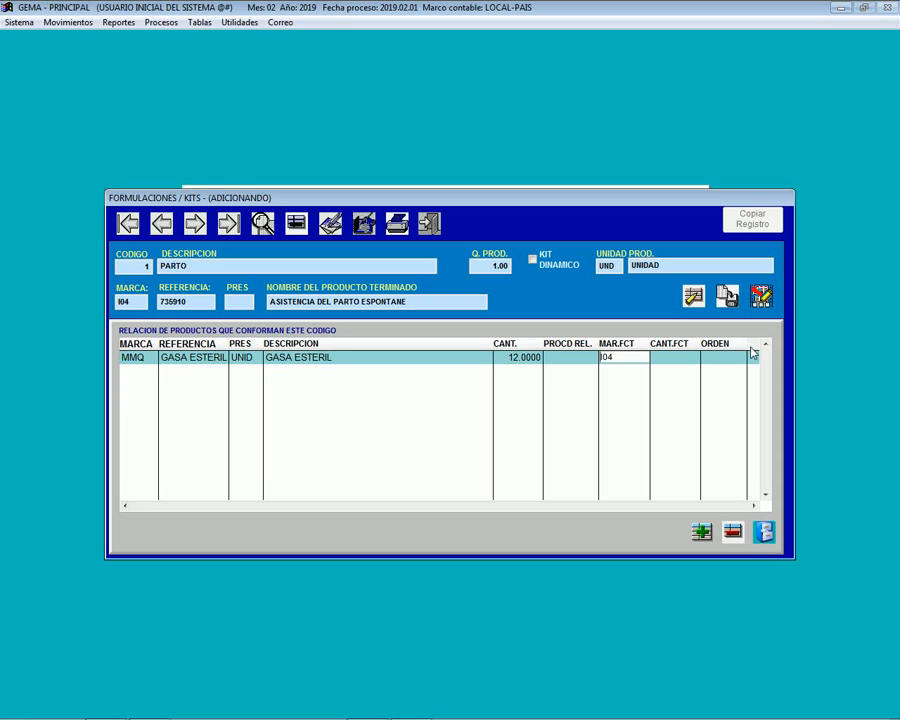
{"action": "key", "text": "BackSpace"}
{"action": "key", "text": "BackSpace"}
{"action": "key", "text": "BackSpace"}
{"action": "key", "text": "shift+Tab"}
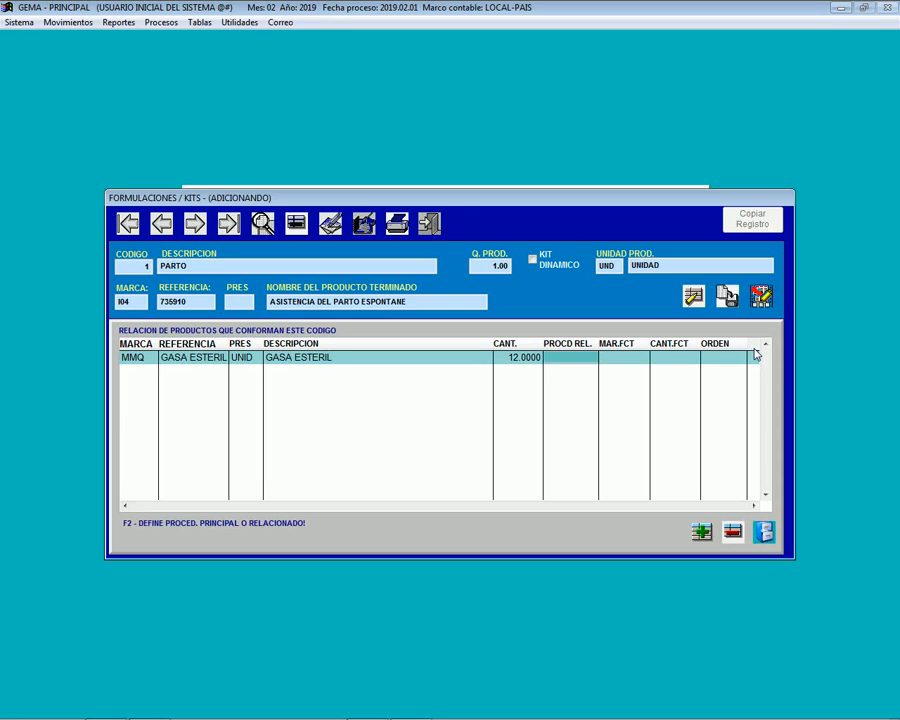
{"action": "key", "text": "shift+Tab"}
{"action": "key", "text": "shift+Tab"}
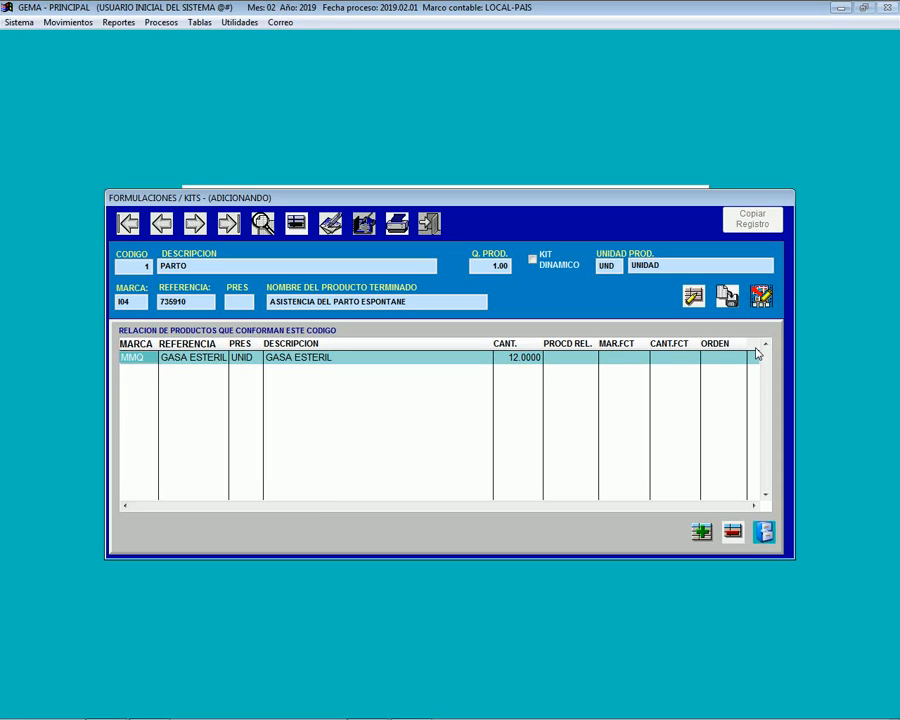
{"action": "key", "text": "End"}
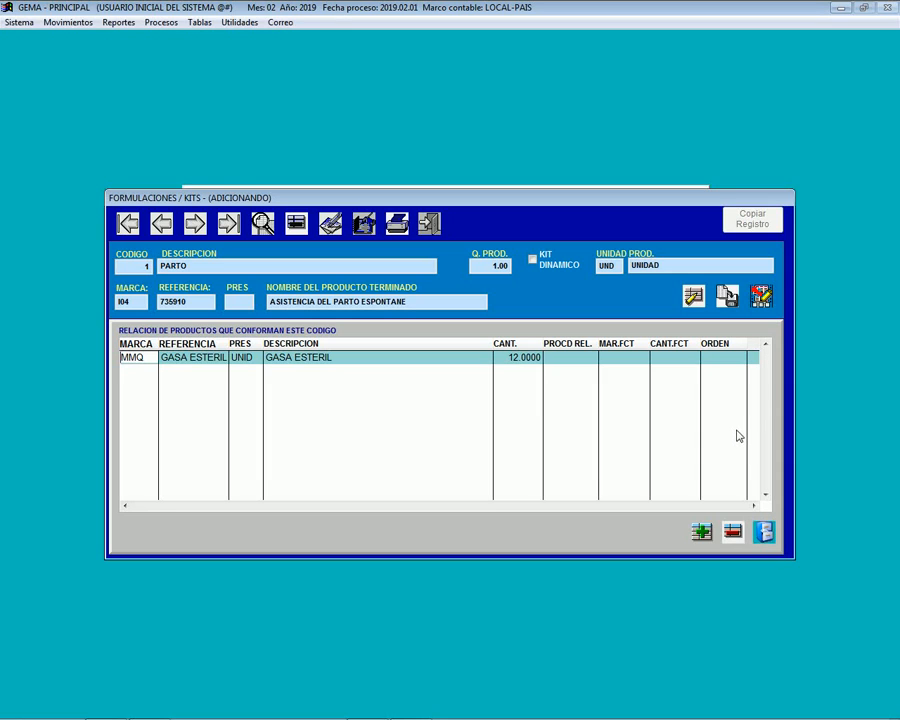
Leave the component list, discard the new PARTO kit record and close Formulaciones / KITS
{"action": "left_click", "coordinate": [767, 533]}
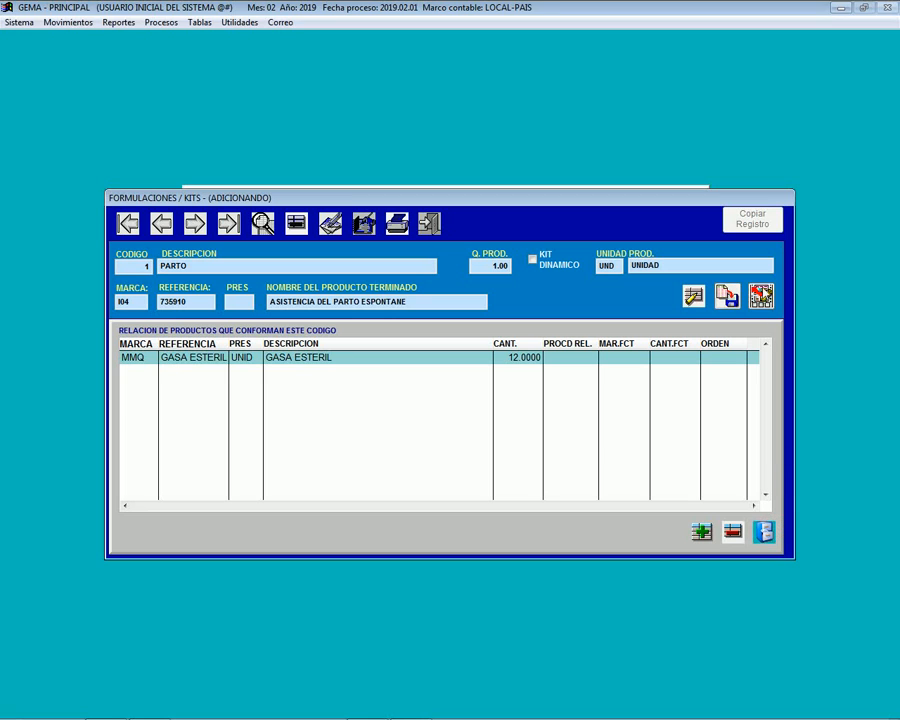
{"action": "left_click", "coordinate": [443, 418]}
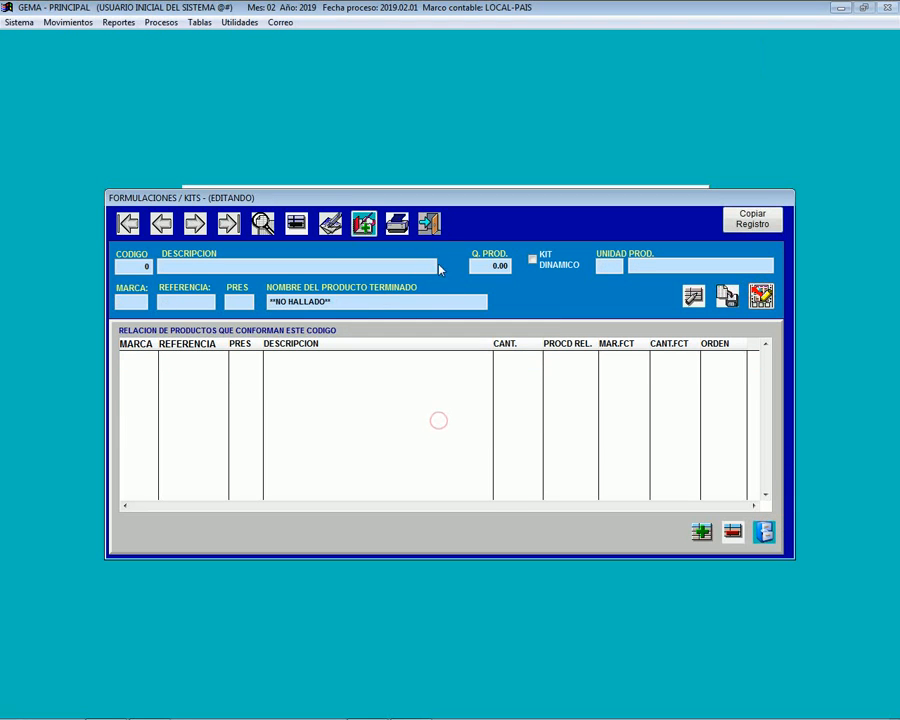
{"action": "left_click", "coordinate": [429, 222]}
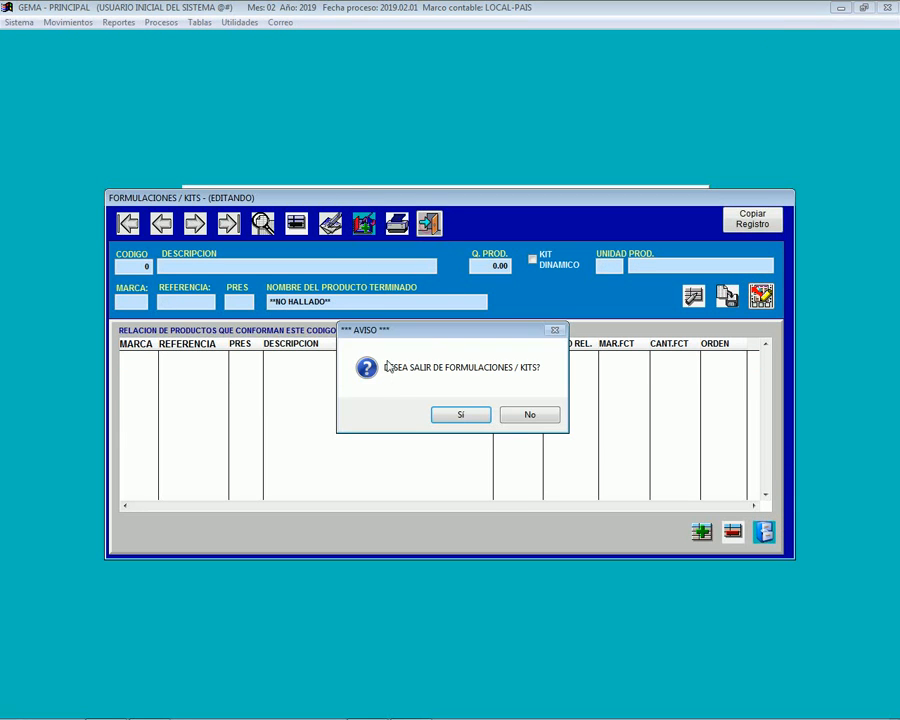
{"action": "left_click", "coordinate": [460, 415]}
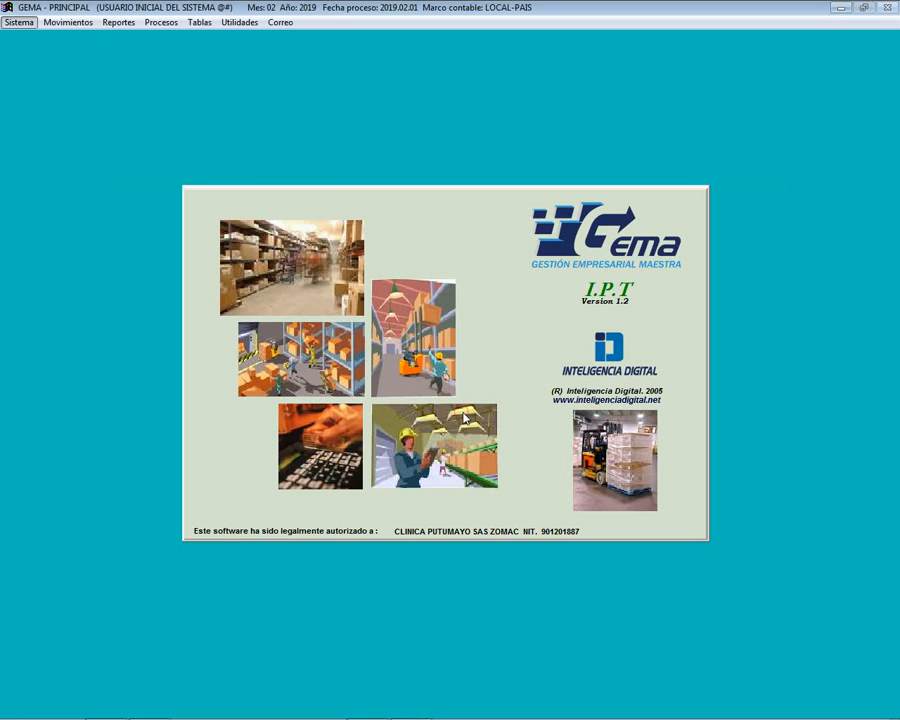
Open Anexos de Referencia, review the annex field definitions from MARCA down to TIPO_IC and close the table
{"action": "left_click", "coordinate": [194, 21]}
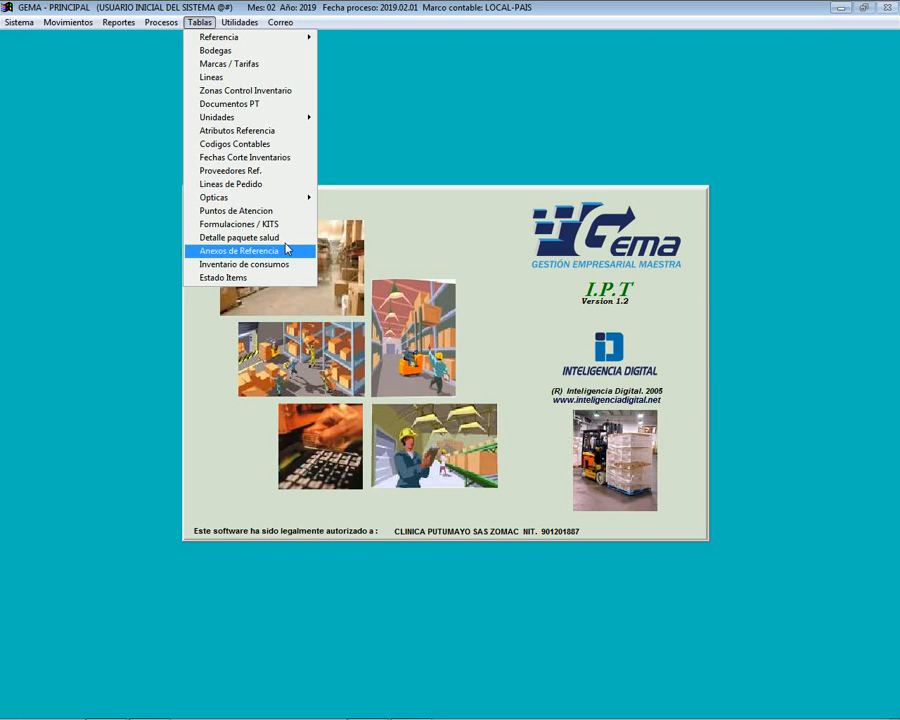
{"action": "left_click", "coordinate": [287, 250]}
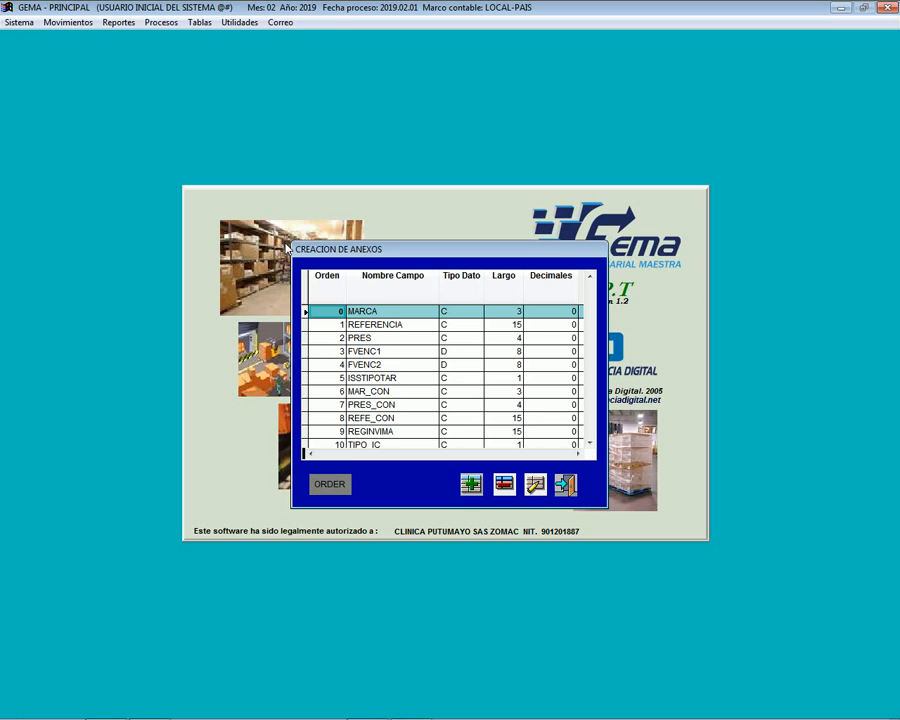
{"action": "key", "text": "Down"}
{"action": "key", "text": "Down"}
{"action": "key", "text": "Down"}
{"action": "key", "text": "Down"}
{"action": "key", "text": "Down"}
{"action": "key", "text": "Down"}
{"action": "key", "text": "Down"}
{"action": "key", "text": "Down"}
{"action": "key", "text": "Down"}
{"action": "key", "text": "Down"}
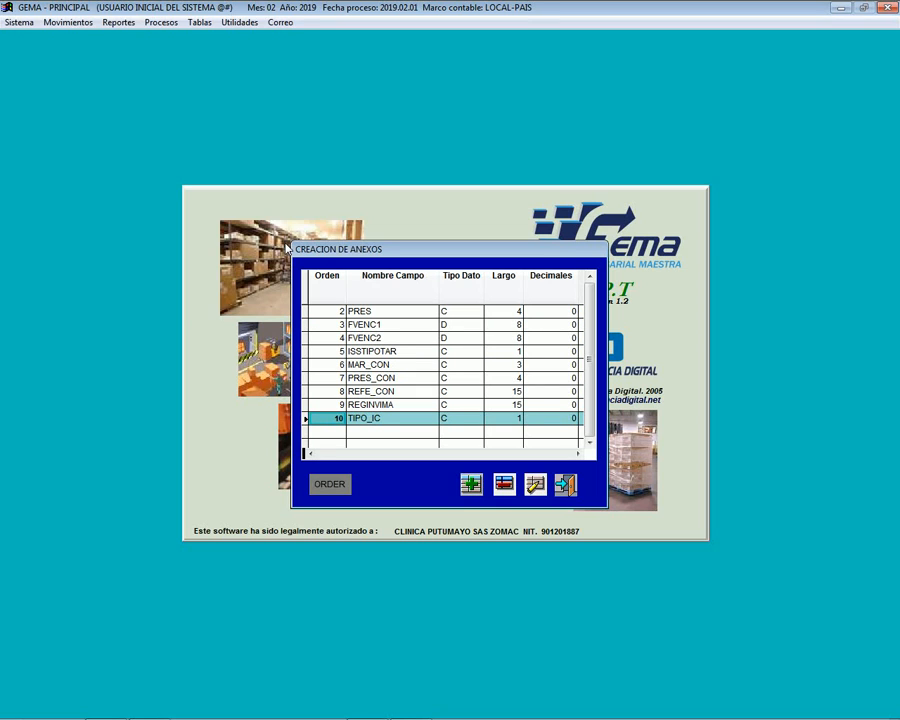
{"action": "key", "text": "Escape"}
{"action": "key", "text": "Return"}
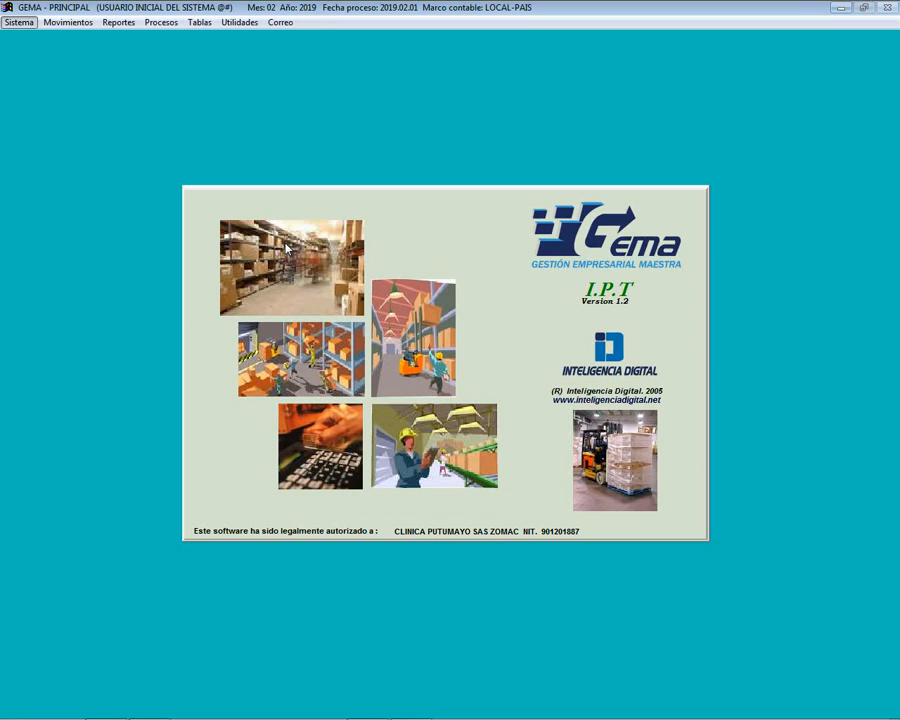
Open the Inventario de consumos table to view its records by lot
{"action": "key", "text": "t"}
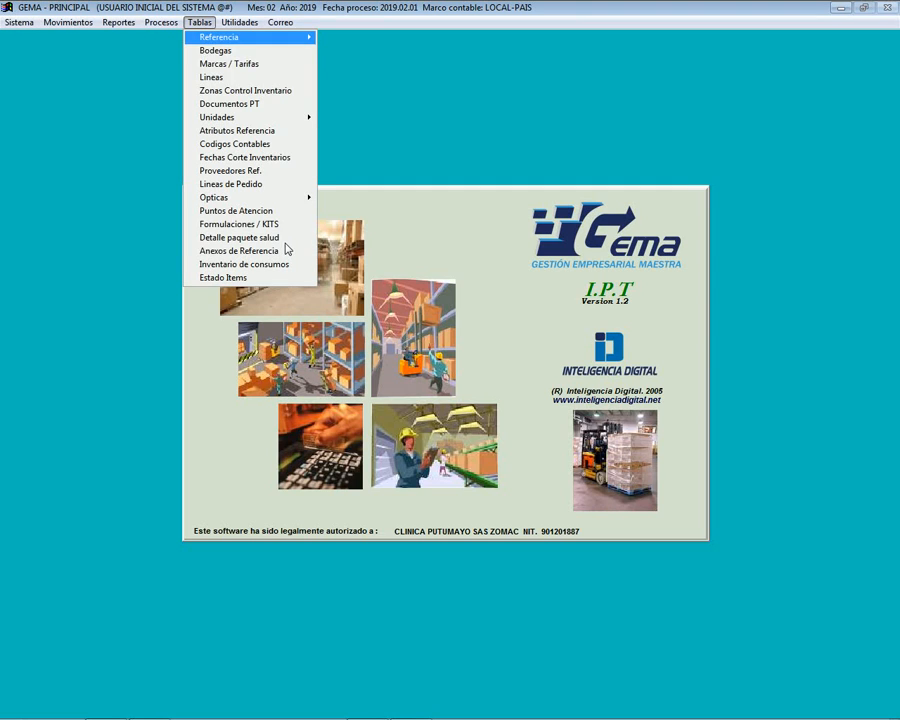
{"action": "key", "text": "Down"}
{"action": "key", "text": "Down"}
{"action": "key", "text": "Down"}
{"action": "key", "text": "Down"}
{"action": "key", "text": "Down"}
{"action": "key", "text": "Down"}
{"action": "key", "text": "Down"}
{"action": "key", "text": "Down"}
{"action": "key", "text": "Down"}
{"action": "key", "text": "Down"}
{"action": "key", "text": "Down"}
{"action": "key", "text": "Down"}
{"action": "key", "text": "Down"}
{"action": "key", "text": "Down"}
{"action": "key", "text": "Down"}
{"action": "key", "text": "Down"}
{"action": "key", "text": "Down"}
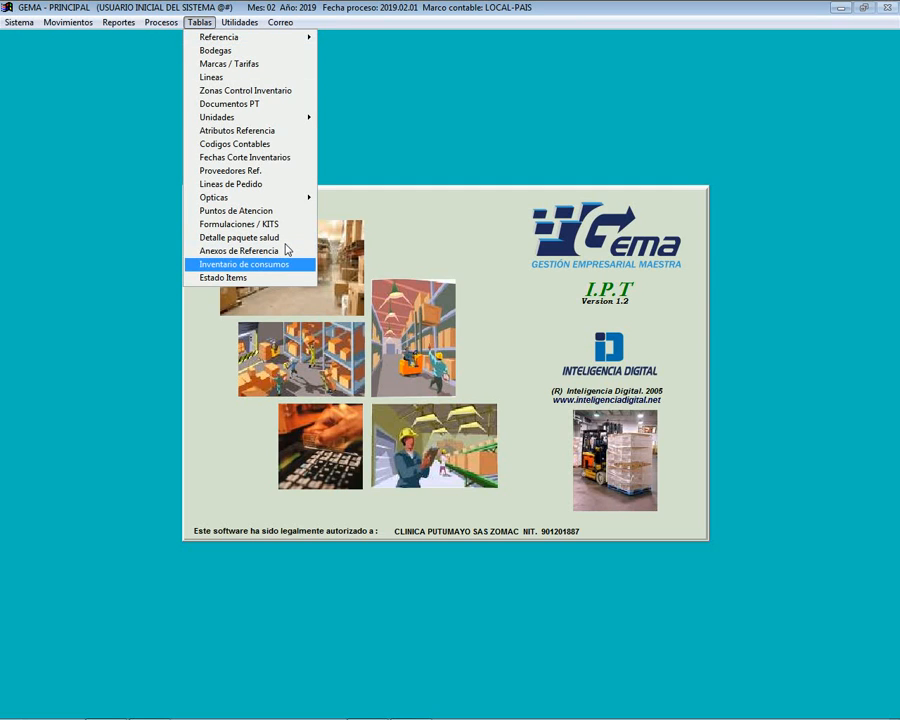
{"action": "key", "text": "Return"}
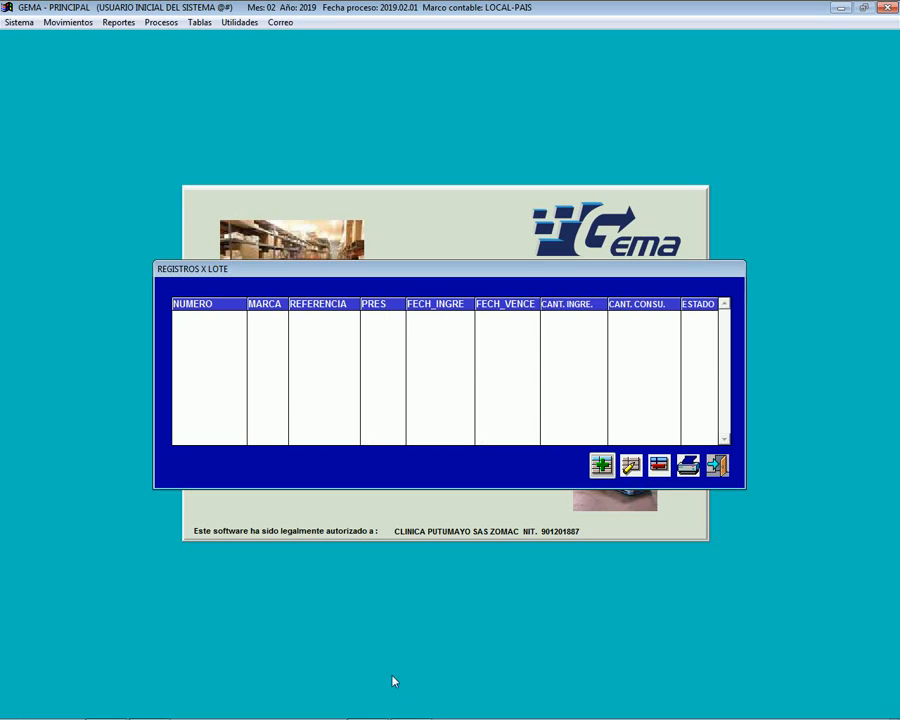
{"action": "mouse_move", "coordinate": [400, 718]}
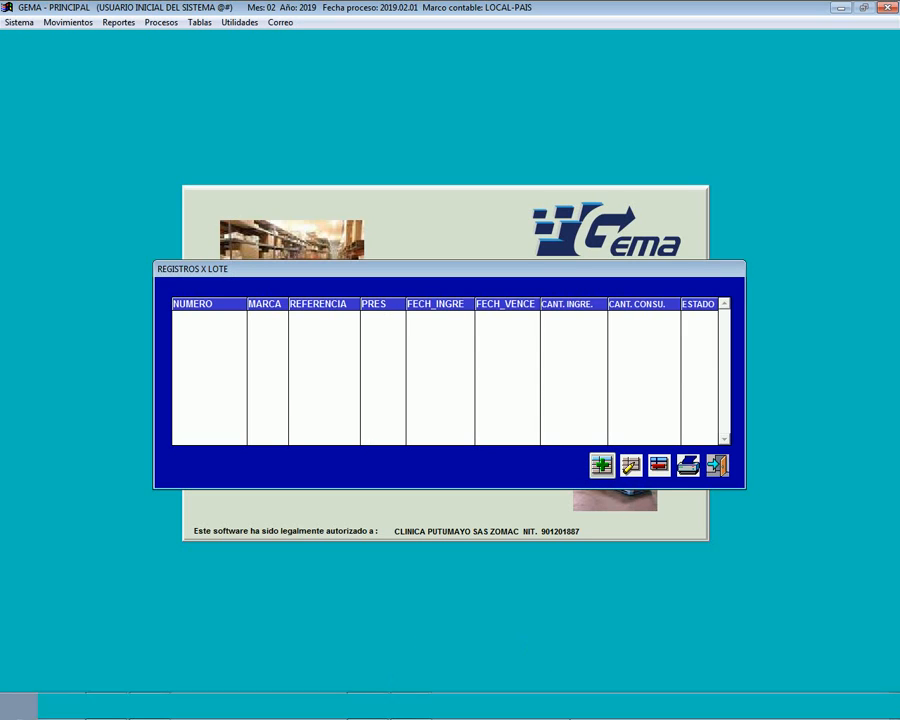
Examine the fields of a blank lot registration form, leave it without entering data and close the lot table
{"action": "left_click", "coordinate": [603, 465]}
{"action": "left_click", "coordinate": [601, 464]}
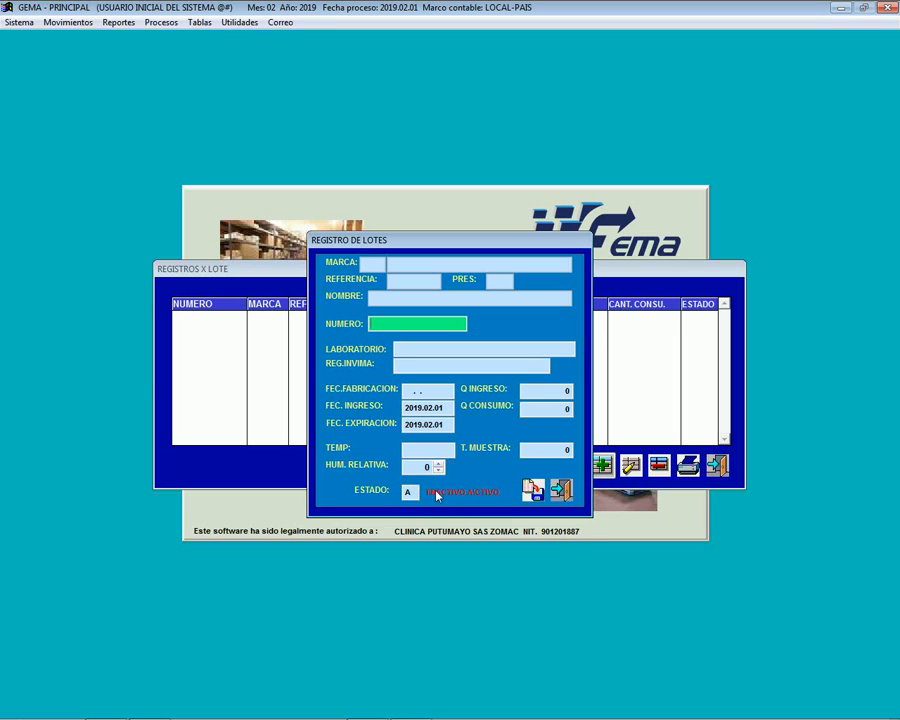
{"action": "left_click", "coordinate": [565, 488]}
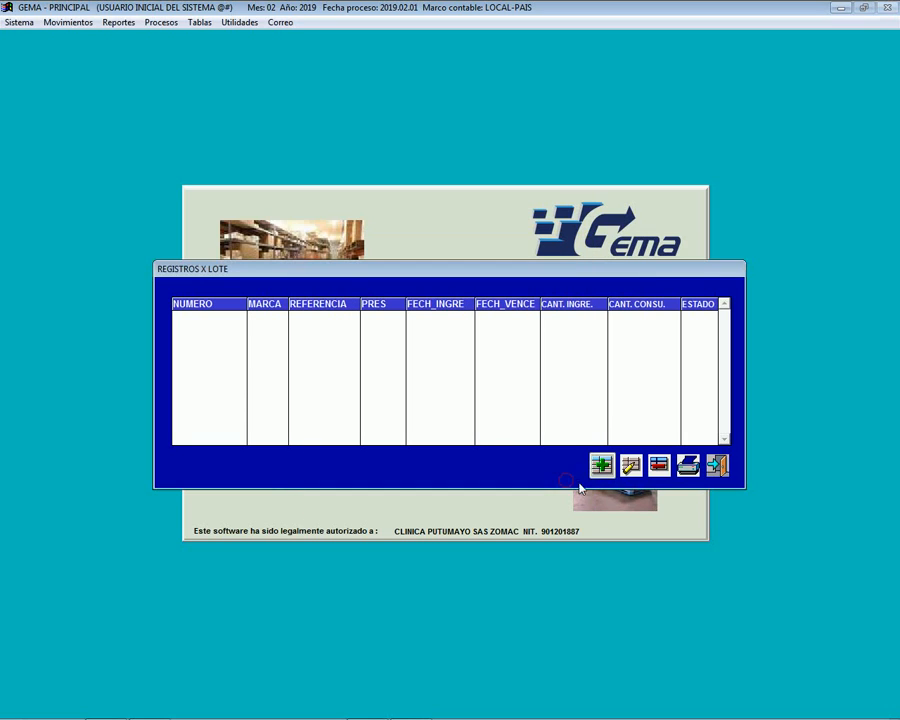
{"action": "left_click", "coordinate": [710, 475]}
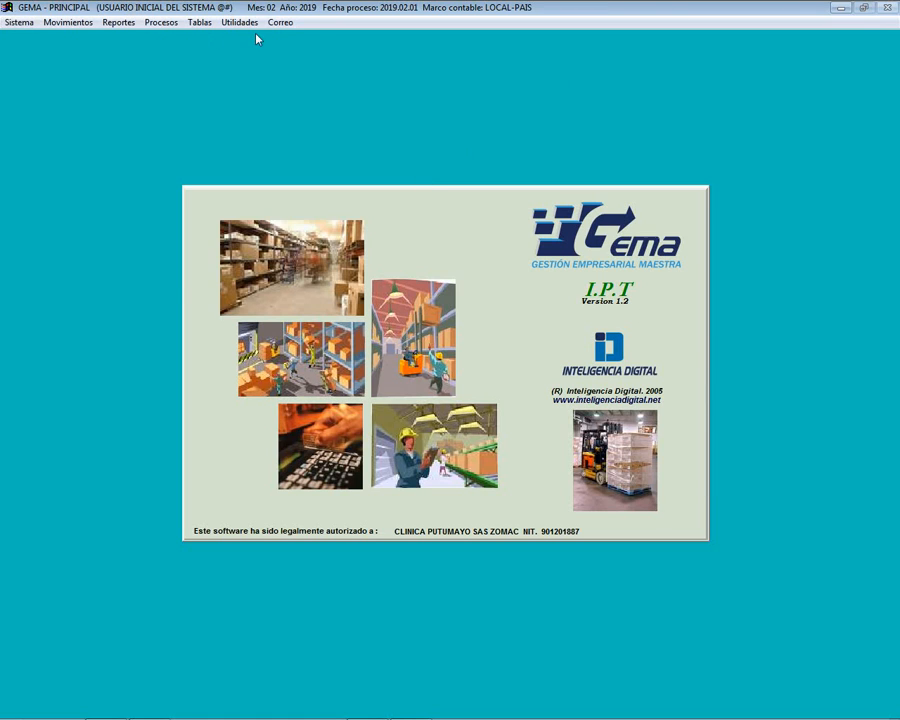
Open the Estado Items table, review the item status codes and descriptions, and close it
{"action": "left_click", "coordinate": [190, 25]}
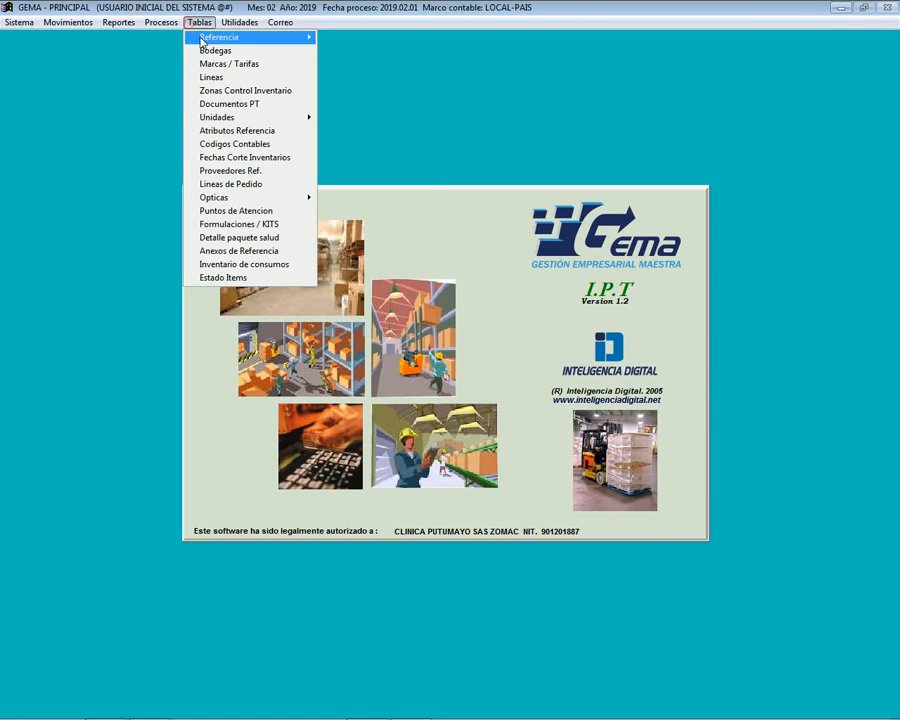
{"action": "left_click", "coordinate": [240, 279]}
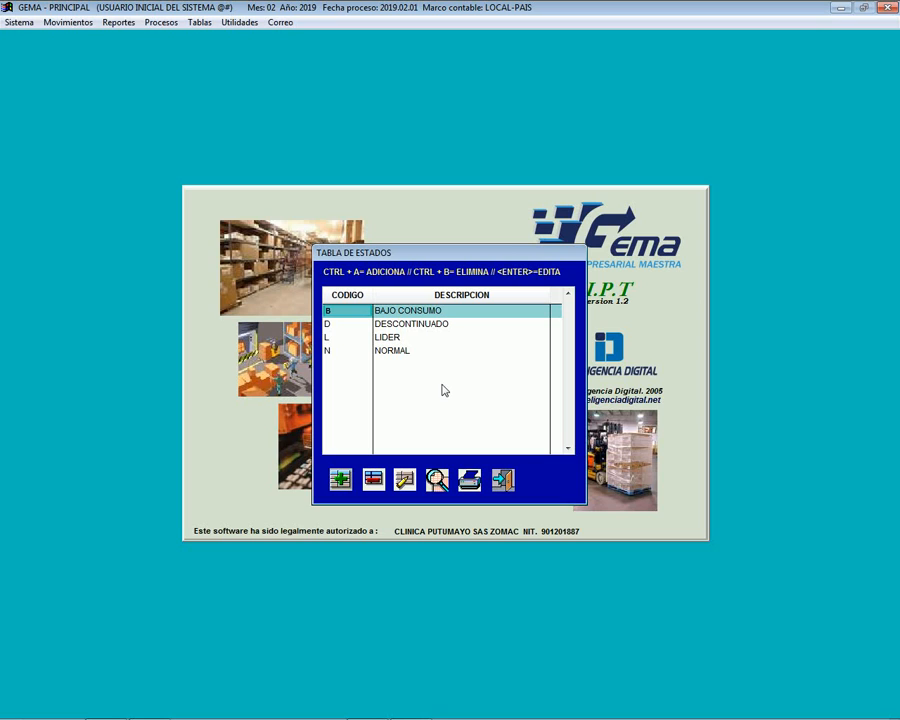
{"action": "left_click", "coordinate": [502, 484]}
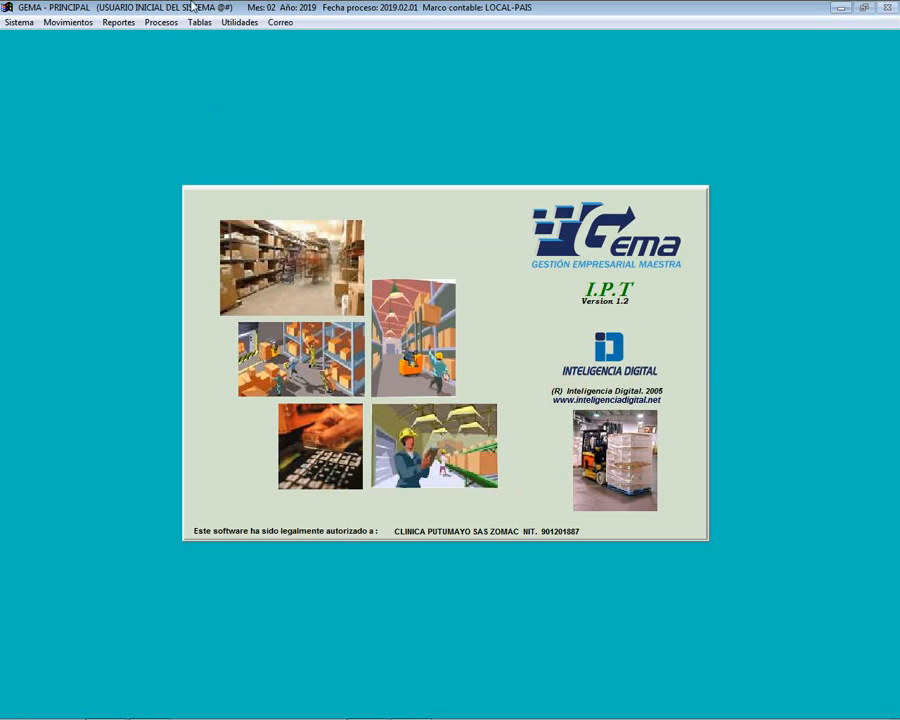
Open the reference table for Adicion / Edicion, review where the item data is held and exit the table
{"action": "left_click", "coordinate": [199, 22]}
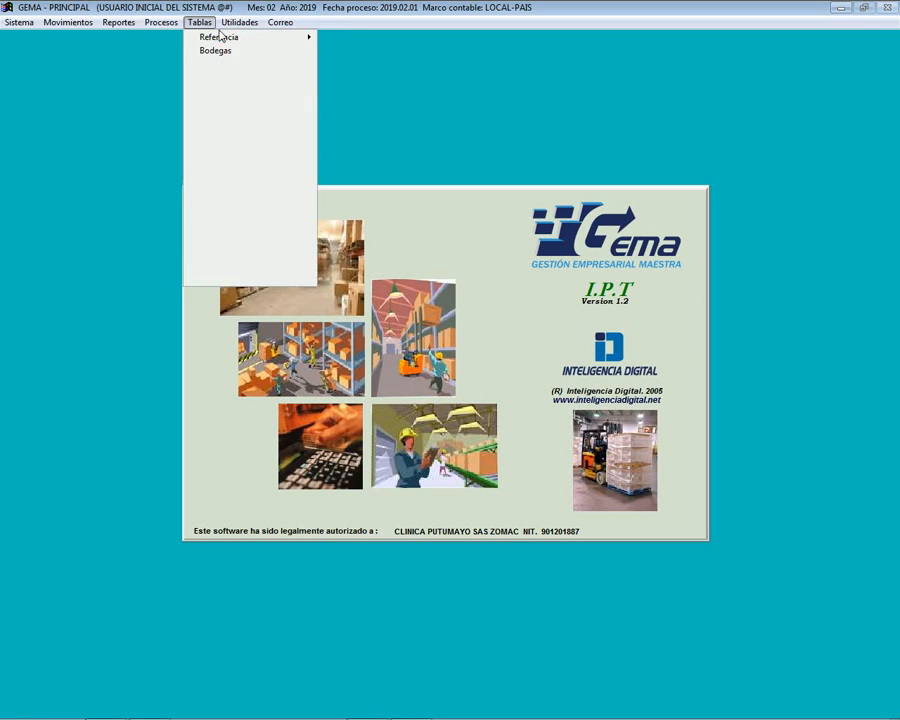
{"action": "mouse_move", "coordinate": [228, 38]}
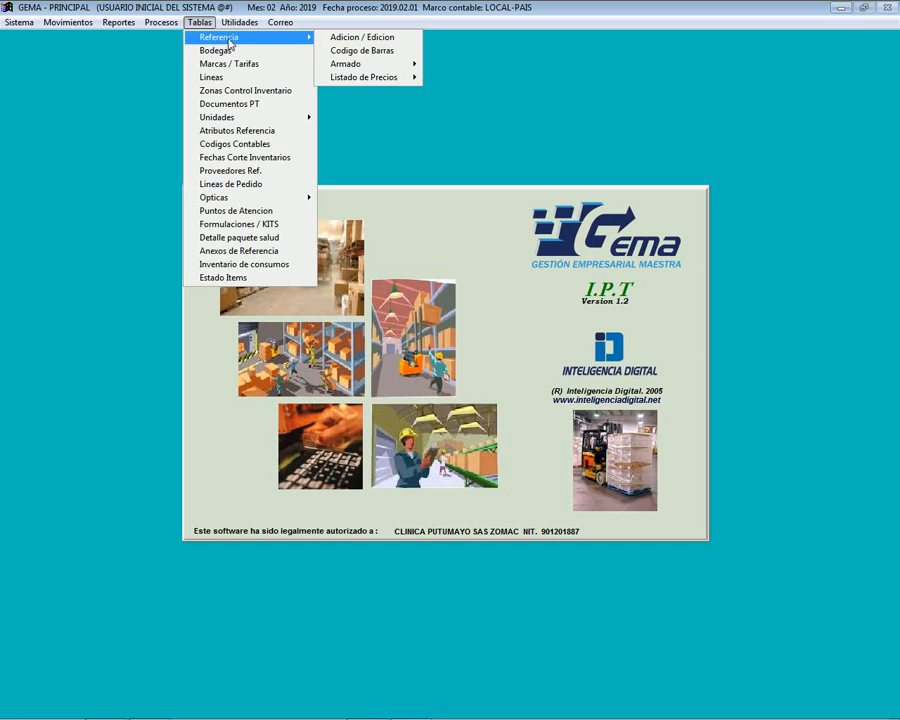
{"action": "left_click", "coordinate": [343, 41]}
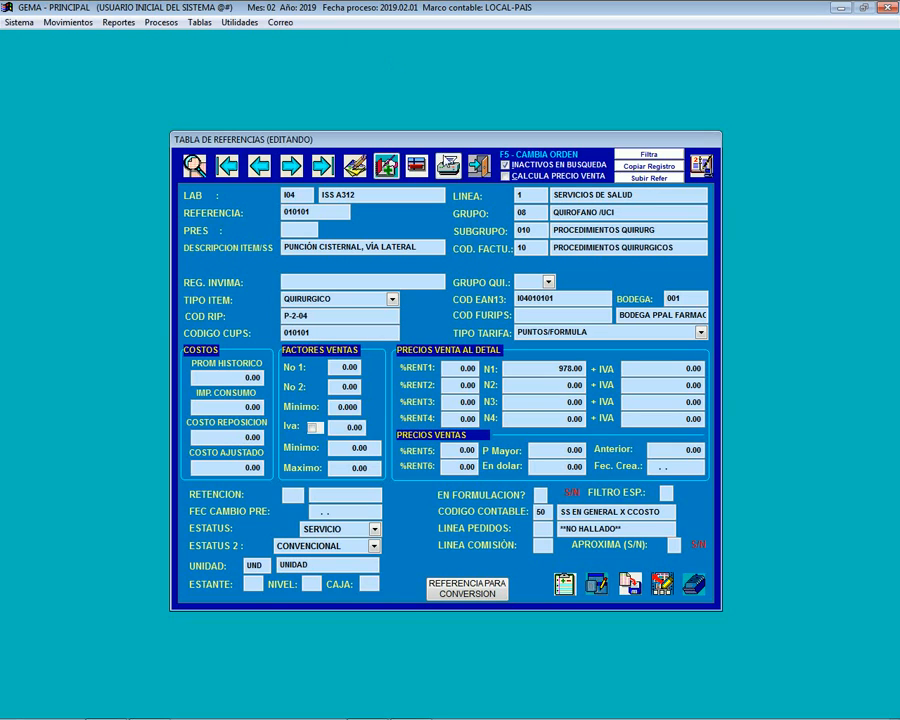
{"action": "left_click", "coordinate": [479, 166]}
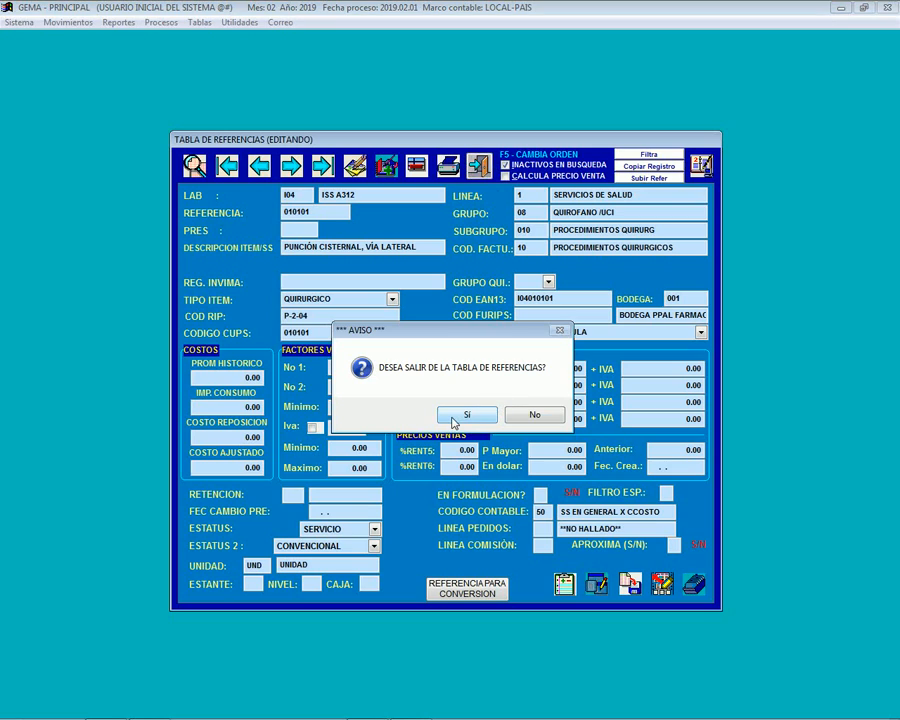
{"action": "left_click", "coordinate": [466, 414]}
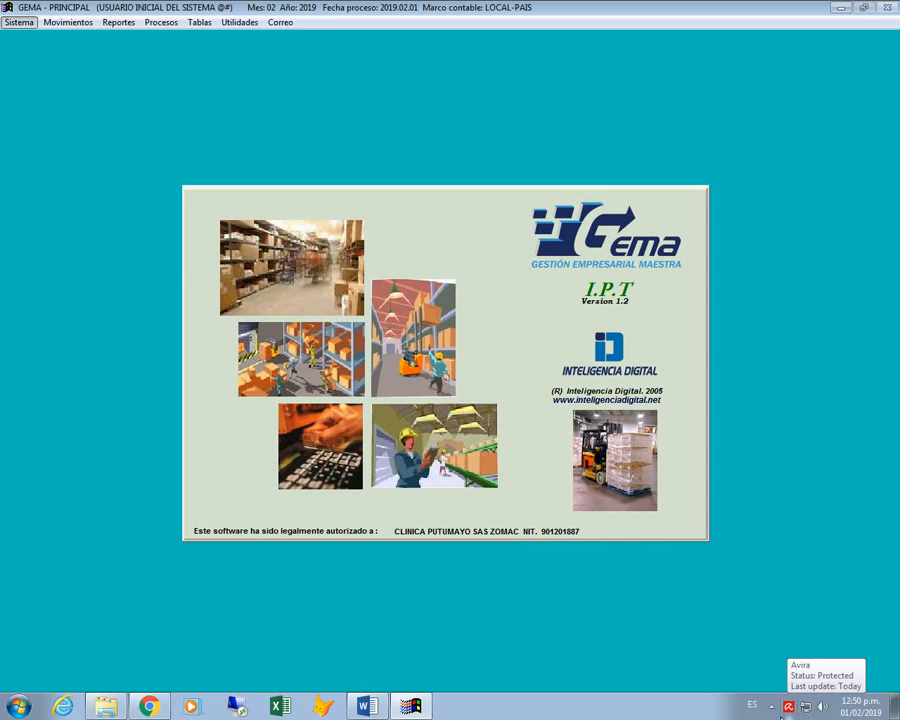
{"action": "left_click", "coordinate": [771, 706]}
{"action": "left_click", "coordinate": [746, 652]}
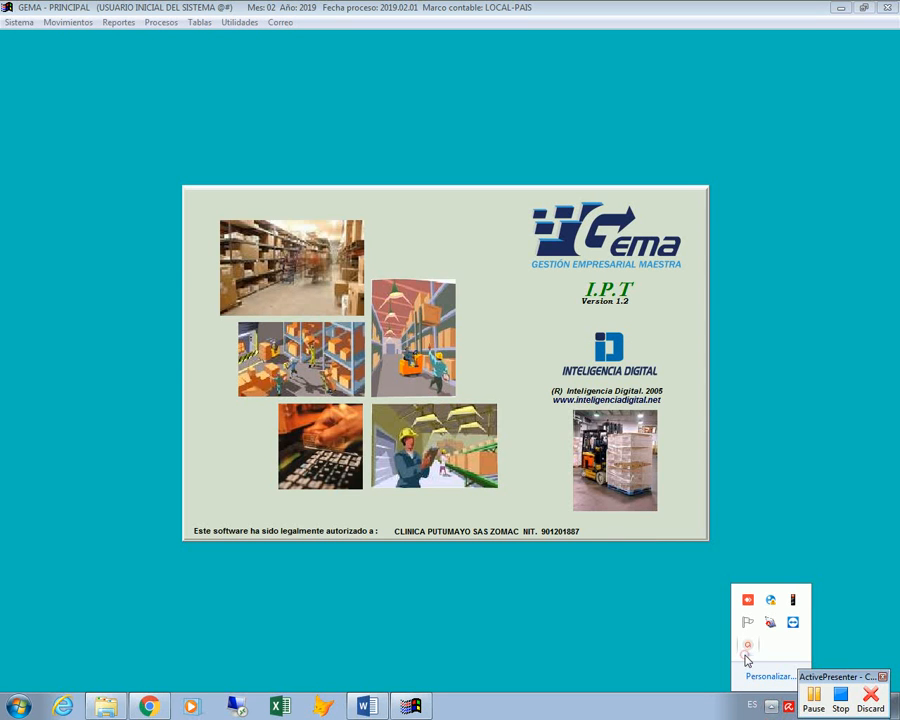